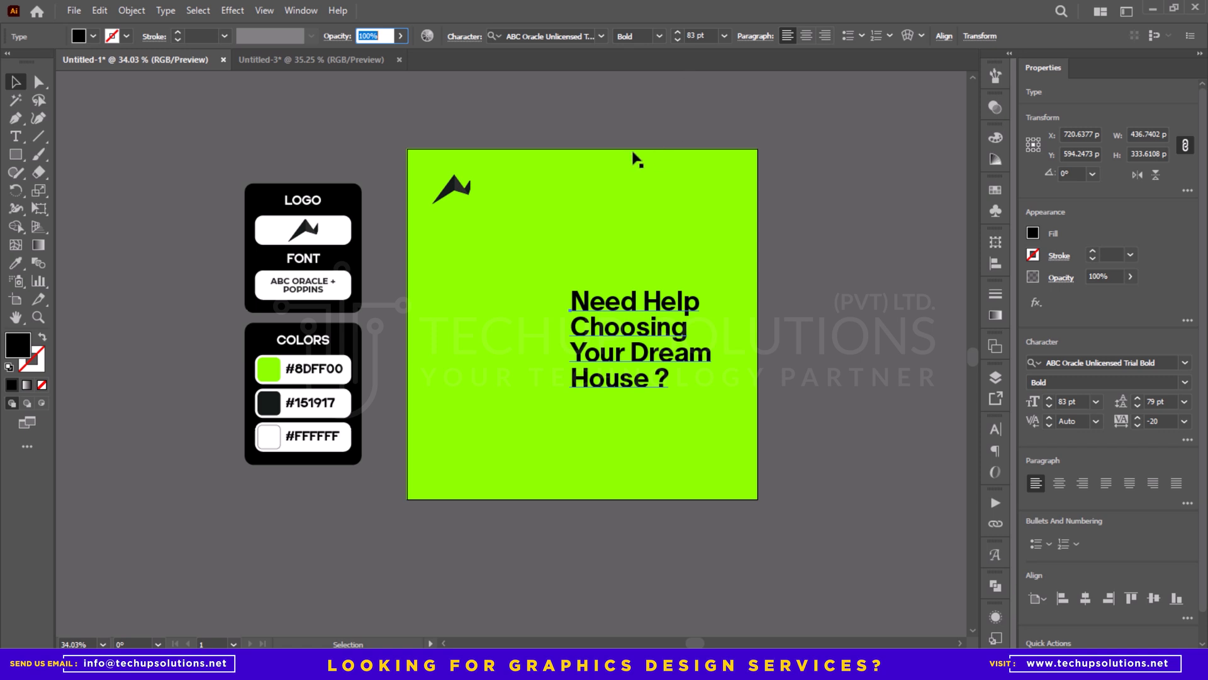
- Move the headline beneath the logo and enlarge it to about 95.6 pt
click(533, 119)
mouse_move(630, 366)
mouse_down()
mouse_move(517, 301)
mouse_move(617, 360)
mouse_up()
drag(543, 286, 536, 278)
drag(617, 354, 620, 359)
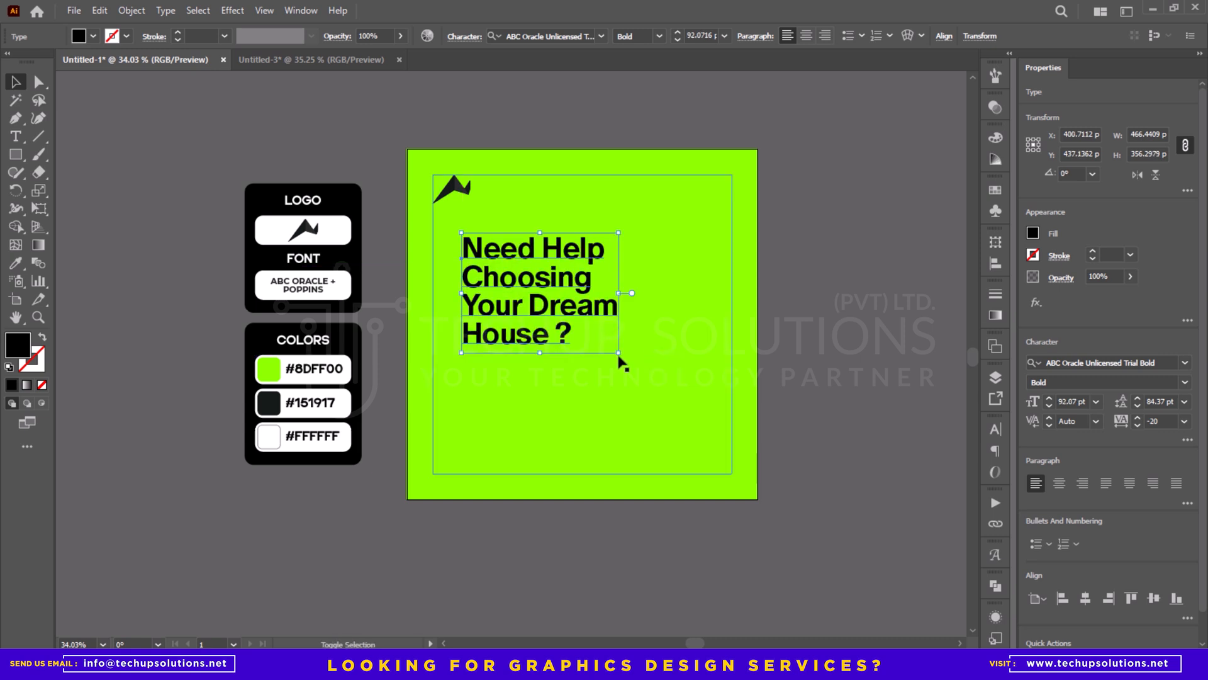
drag(570, 303, 558, 288)
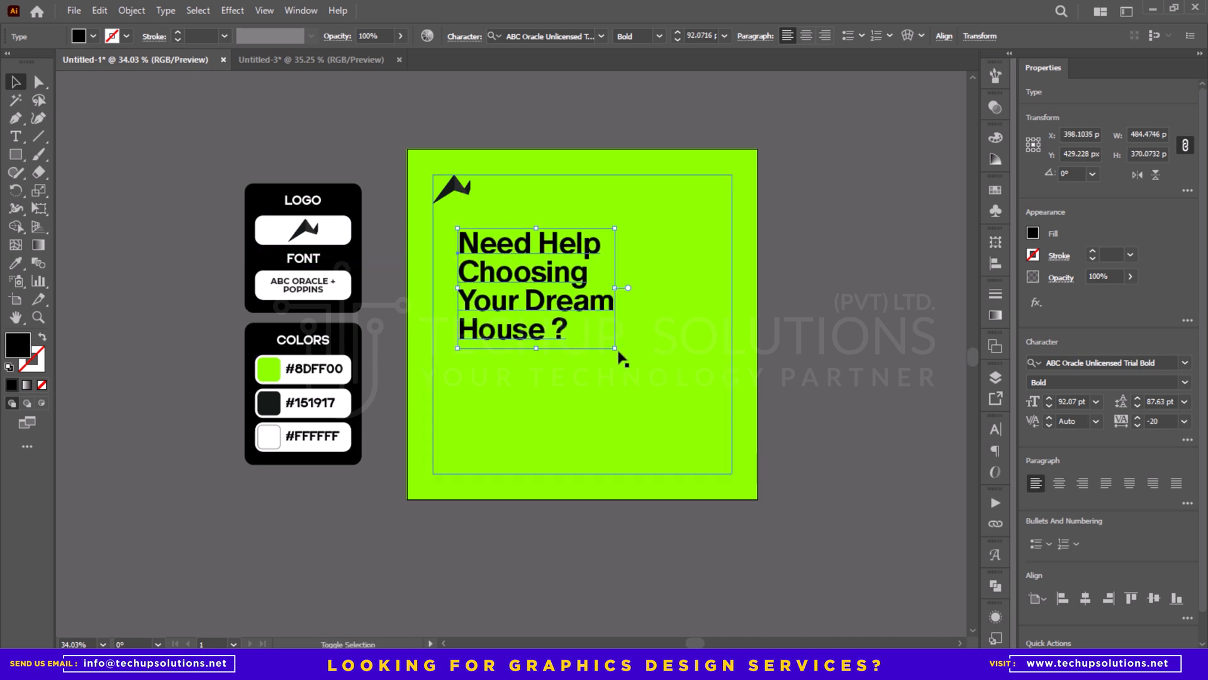
drag(616, 349, 622, 353)
click(786, 266)
- Try a white rectangle about 524 × 99 px behind the "Your Dream" line, and delete it
drag(761, 273, 706, 273)
key(z)
drag(522, 263, 558, 300)
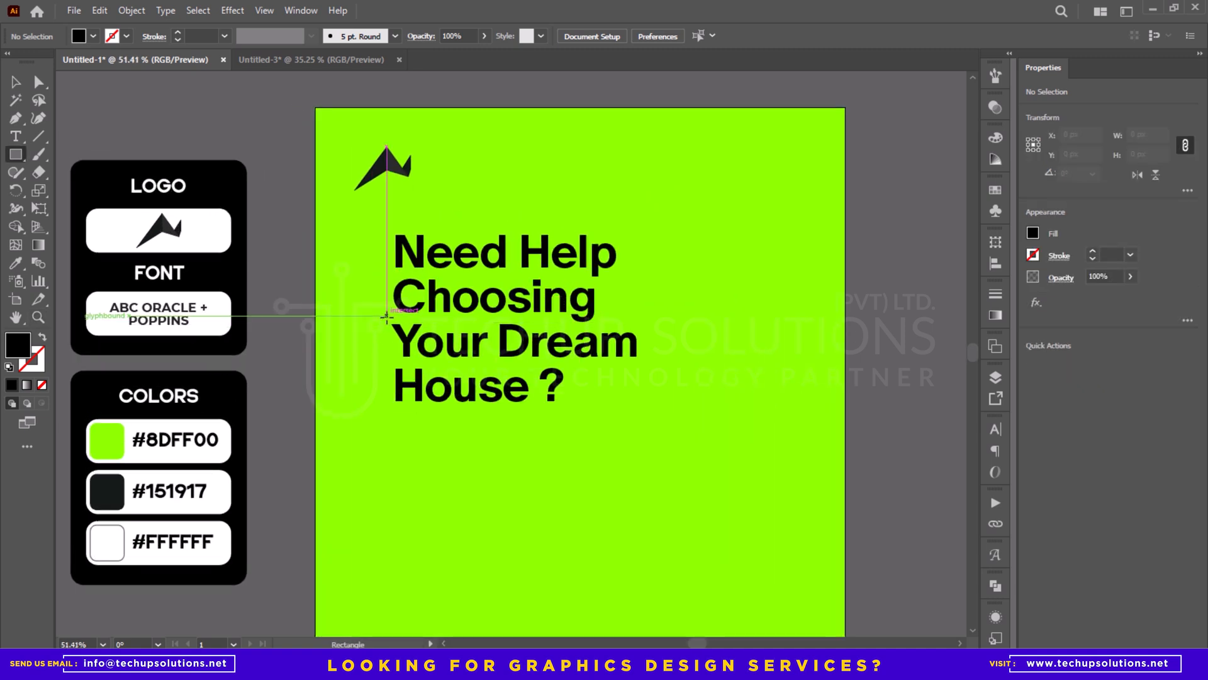
drag(386, 317, 446, 360)
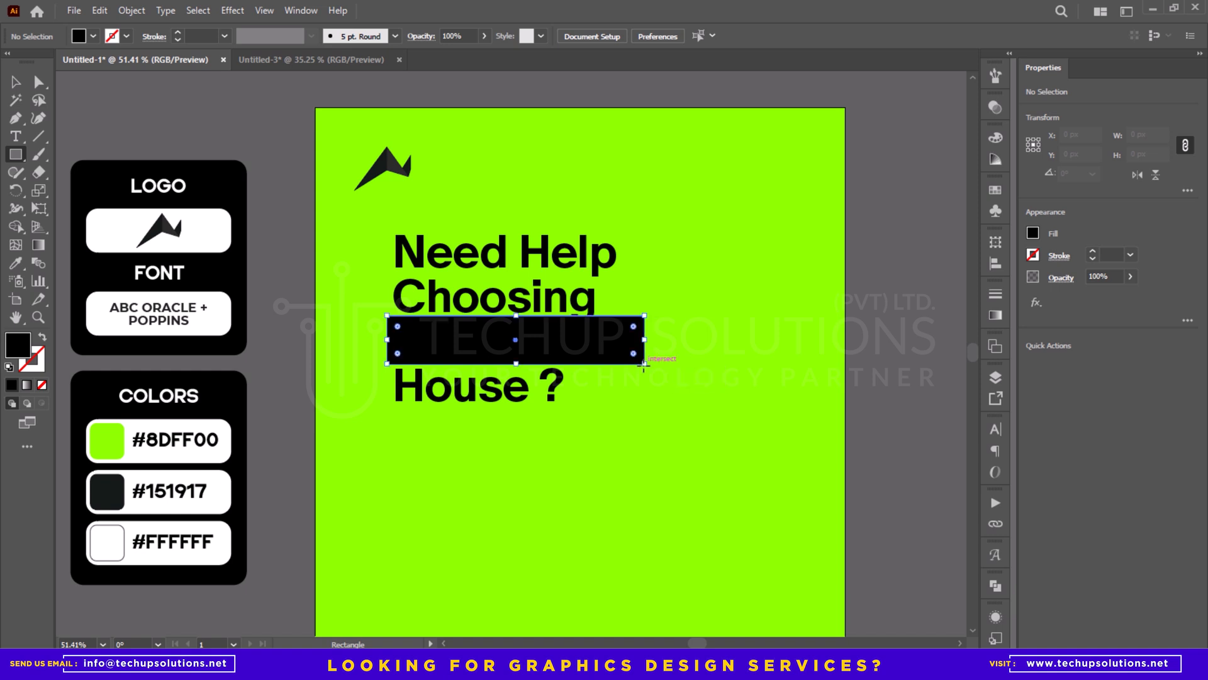
drag(643, 363, 644, 364)
key(i)
click(108, 234)
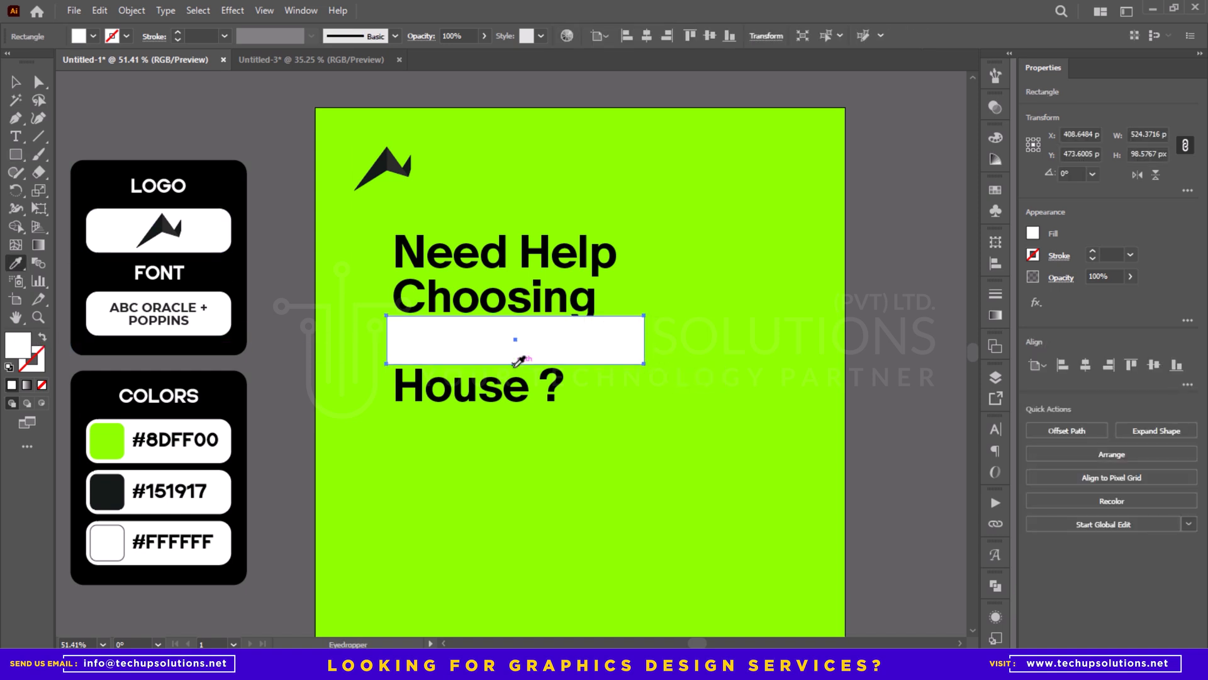
key(ctrl+[)
key(v)
click(239, 251)
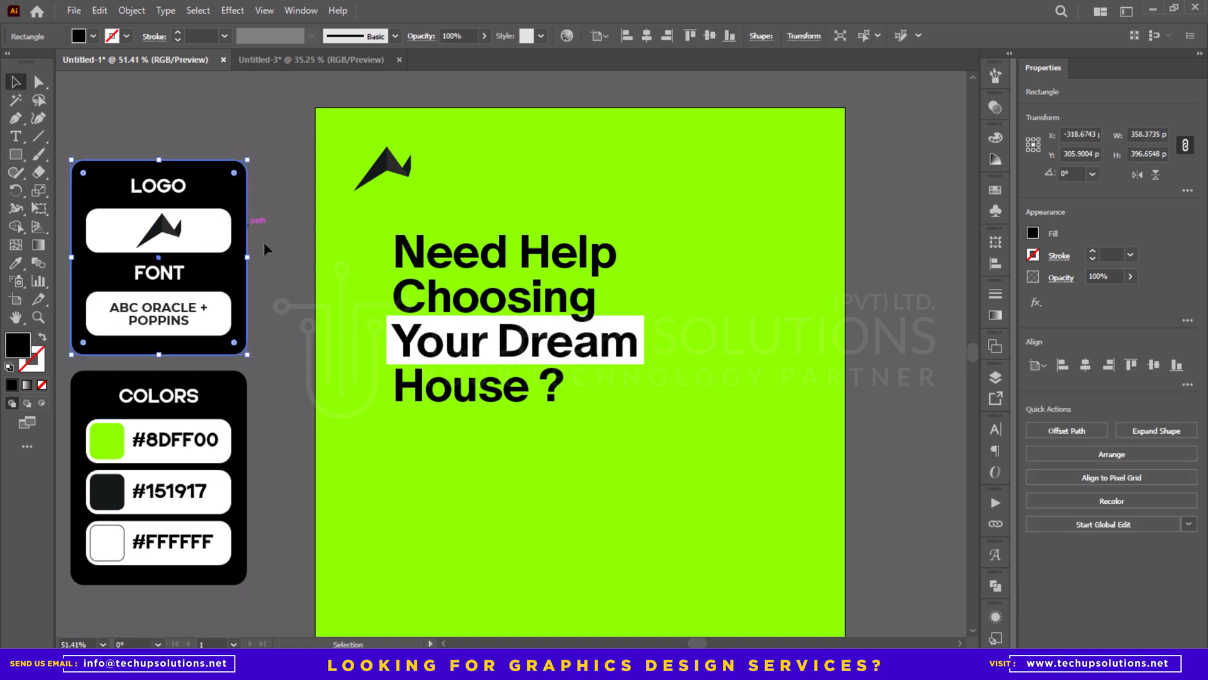
click(640, 336)
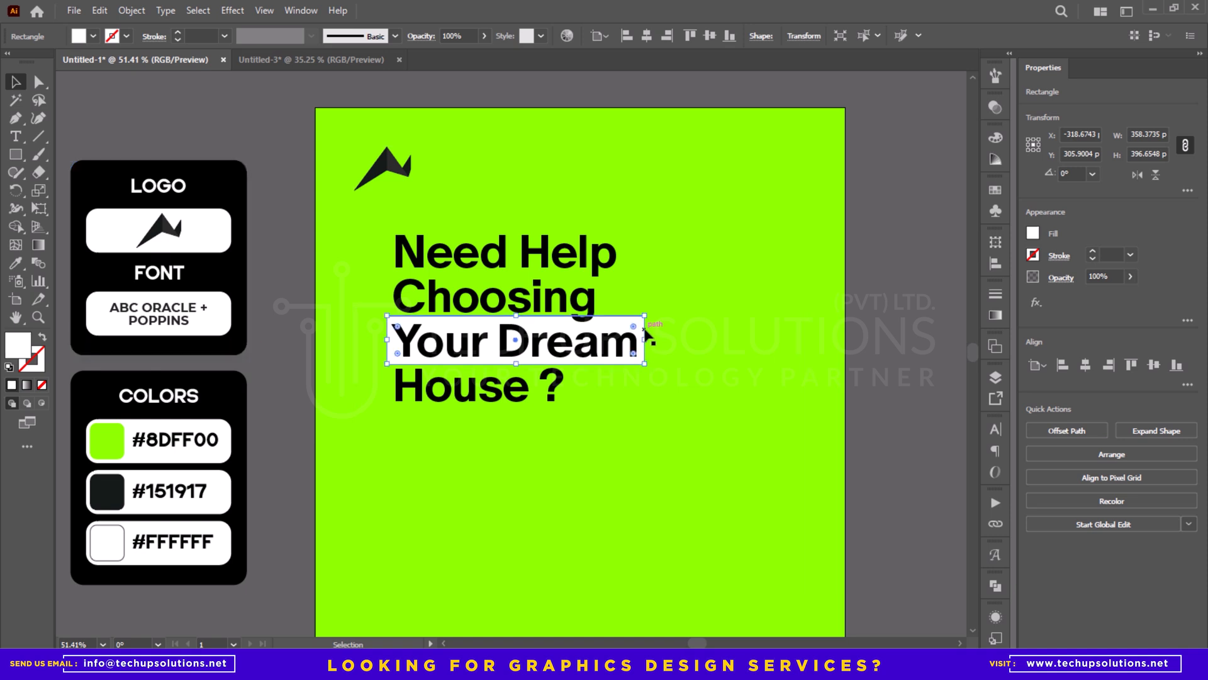
key(Delete)
- Draw an open, slightly wavy path about 534 px long across the "Your Dream" line with the Pen tool
key(p)
click(386, 147)
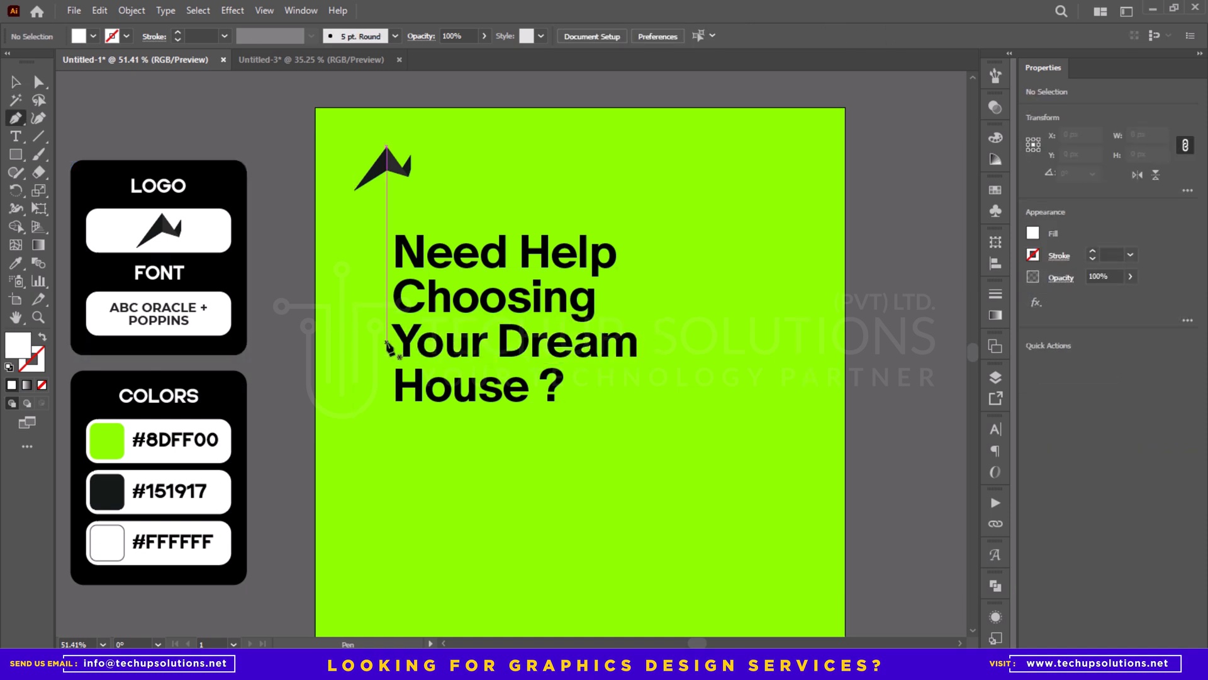
click(387, 346)
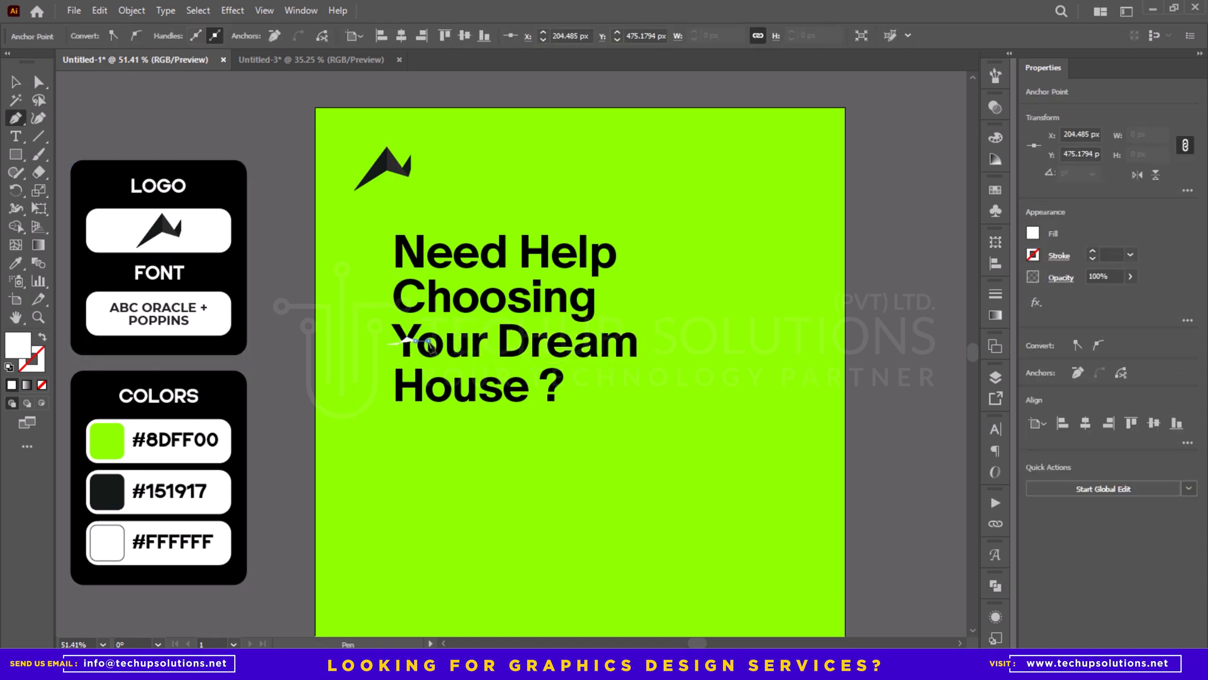
click(543, 337)
click(555, 342)
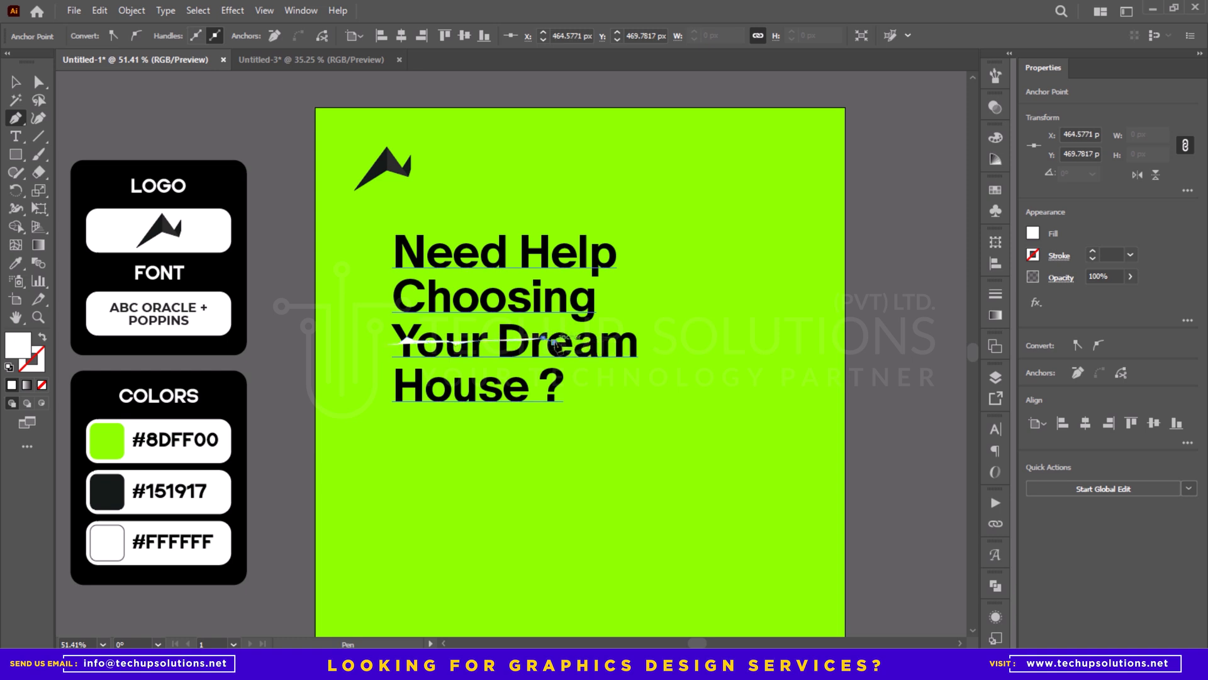
click(567, 342)
click(575, 339)
click(594, 341)
click(608, 341)
click(631, 344)
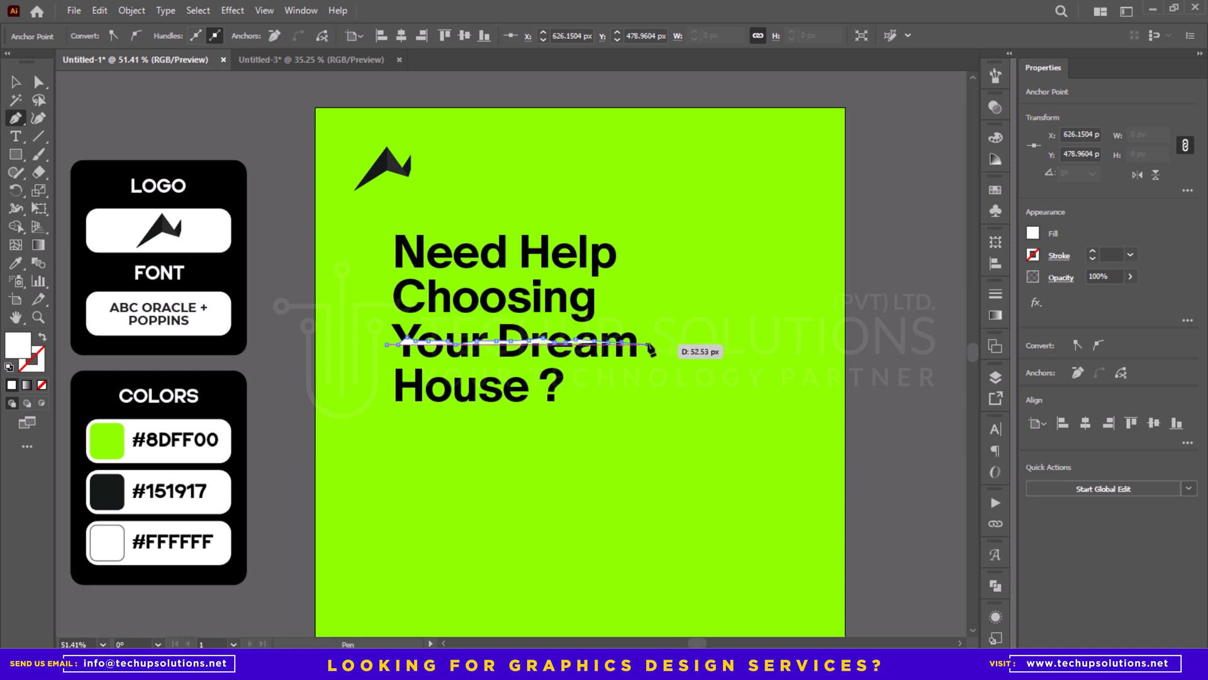
click(649, 345)
- Give the wavy path no fill and a white stroke with a weight of 80 pt
key(v)
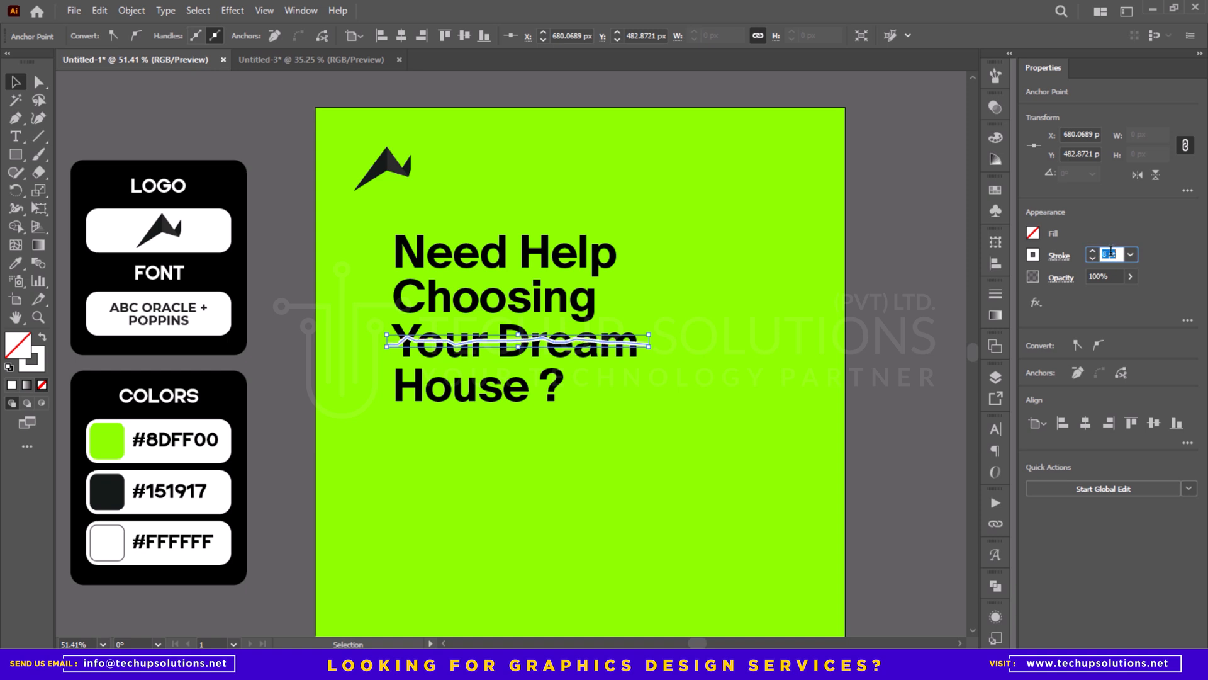
text(25)
key(Return)
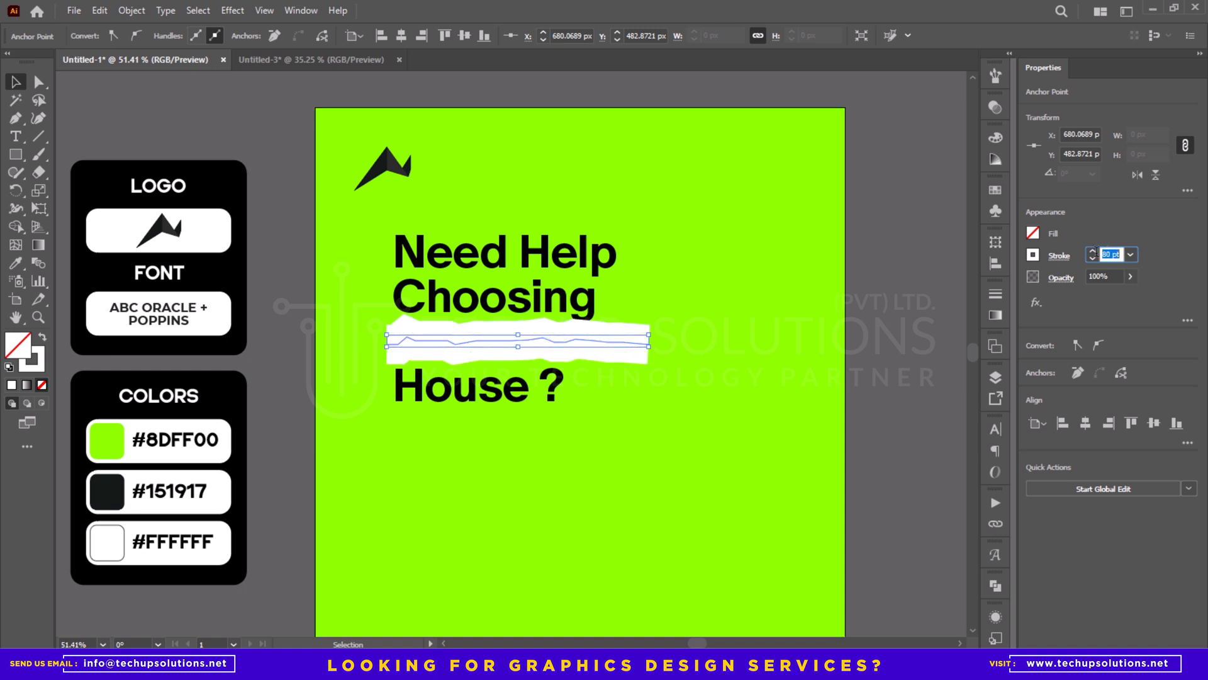
- Lower the peaked anchor point near the left end of the white path to flatten the bump
key(z)
drag(405, 320, 450, 343)
key(a)
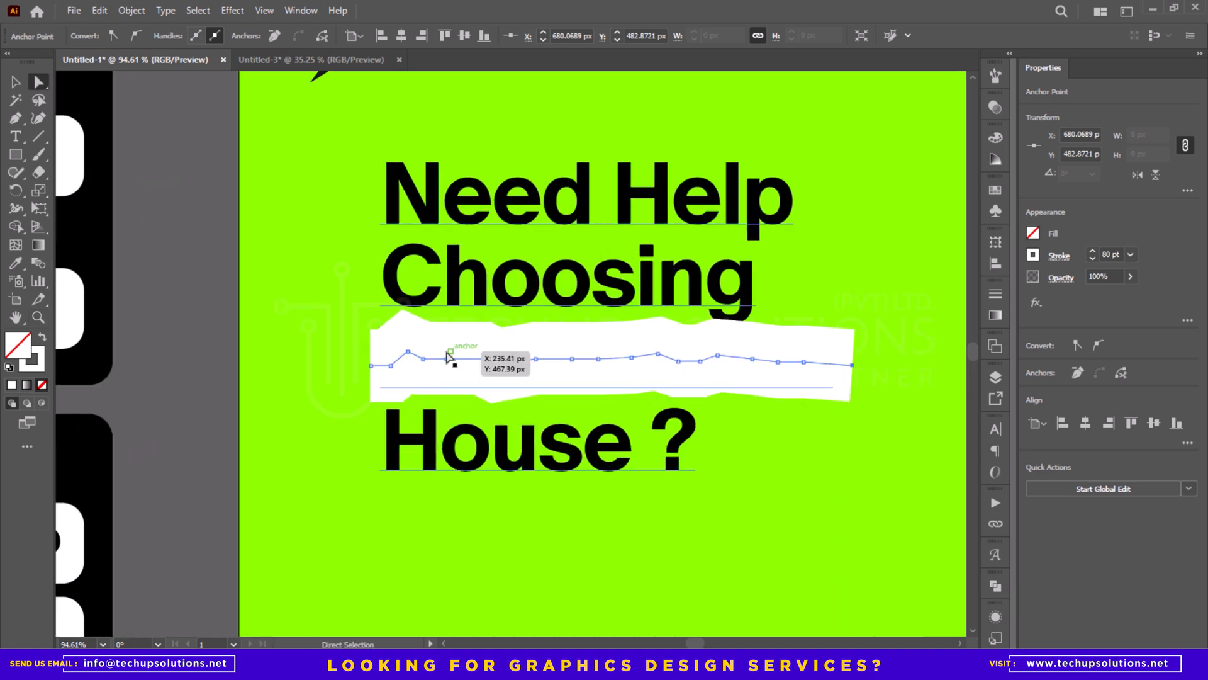
click(408, 353)
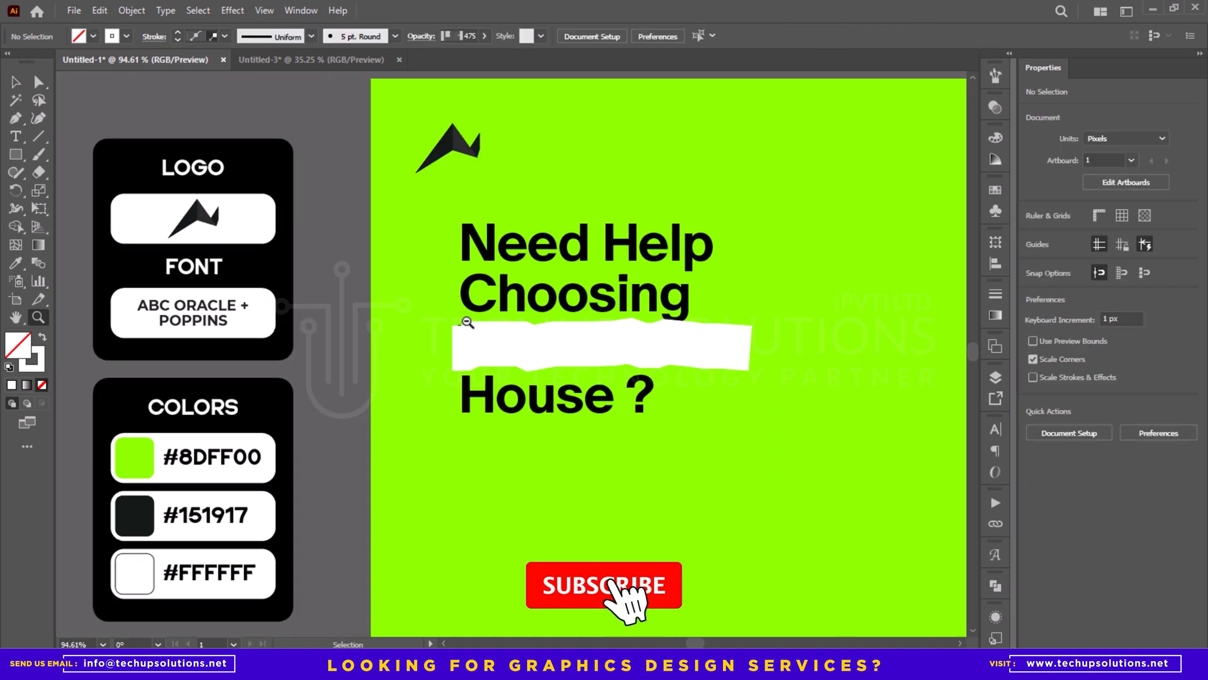
click(538, 355)
double_click(551, 357)
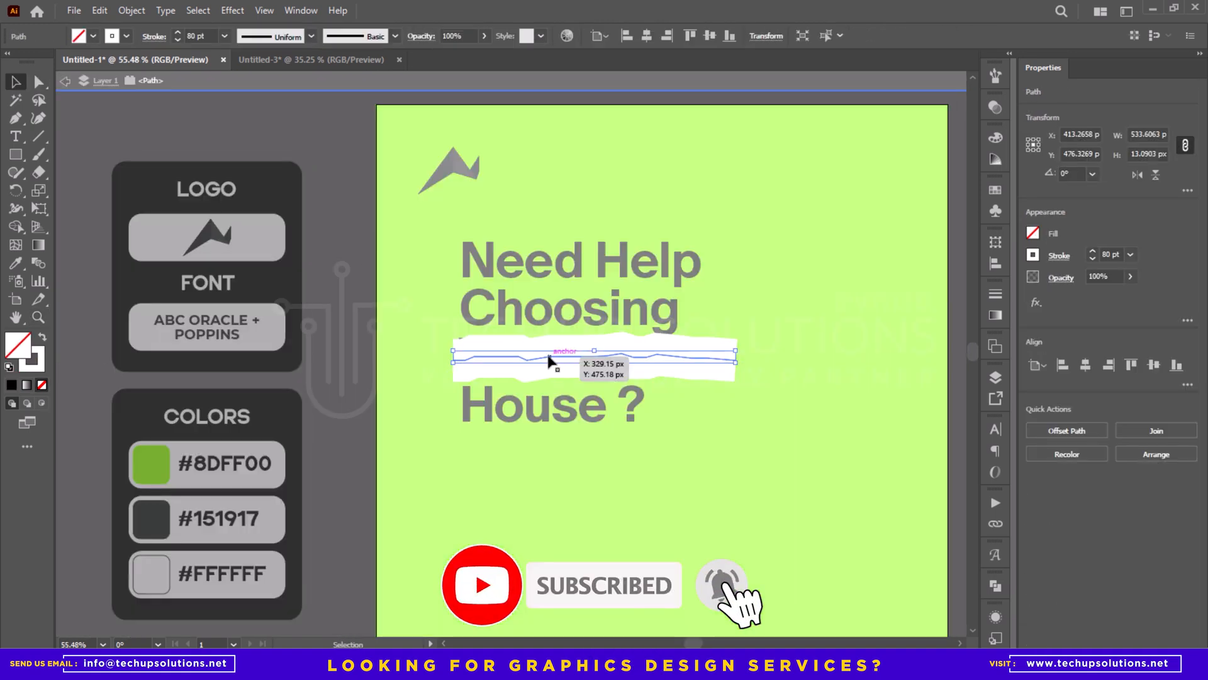
key(Escape)
- Extend both ends of the white path outward so it is about 563 px wide
key(a)
drag(563, 364, 557, 354)
drag(719, 365, 744, 363)
key(v)
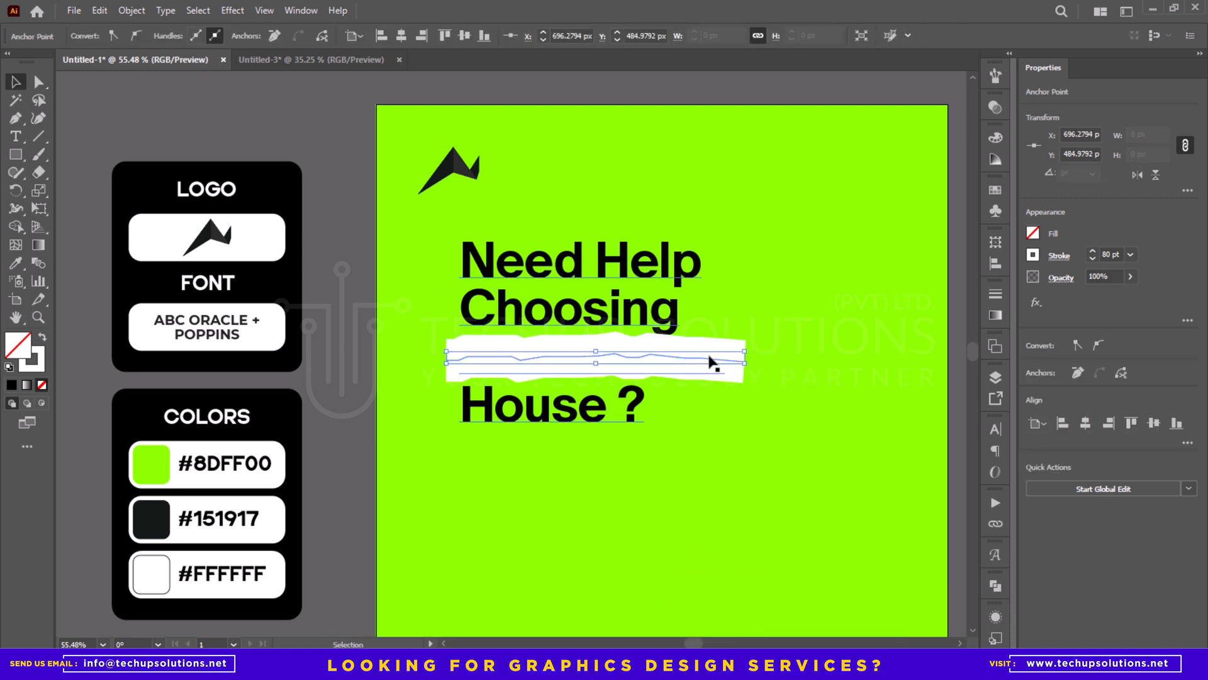
click(307, 272)
- Convert the thick white stroke into a filled shape with Outline Stroke
click(453, 361)
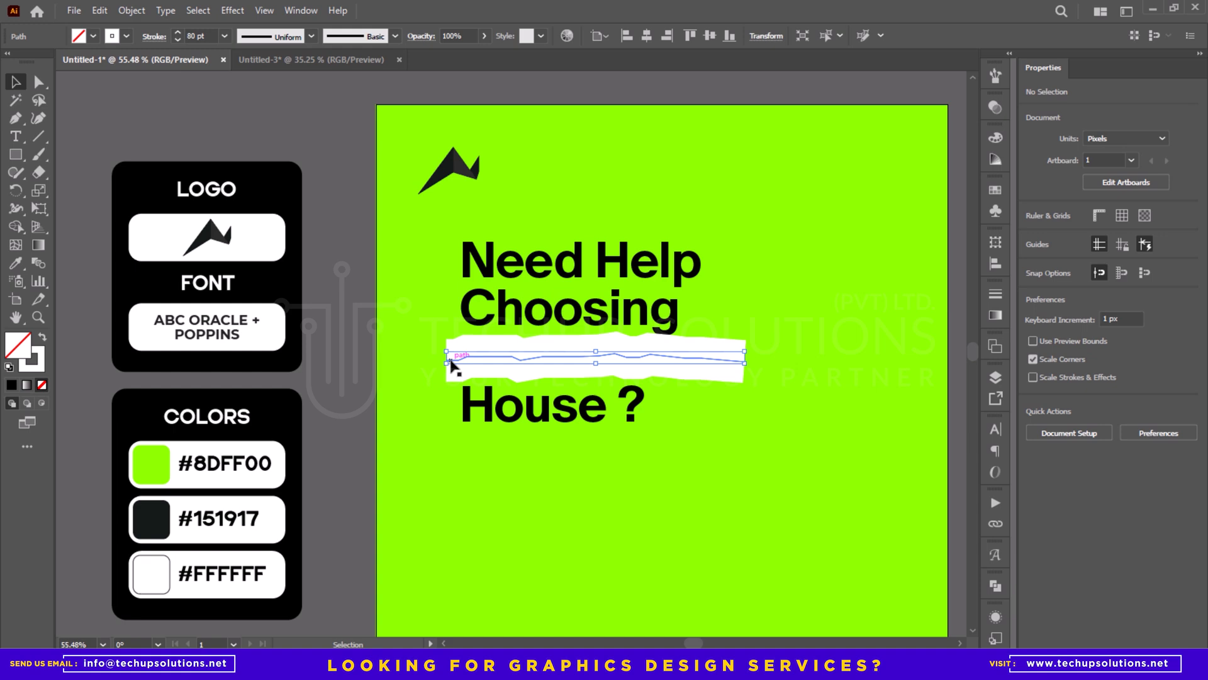
click(132, 10)
click(205, 200)
key(Return)
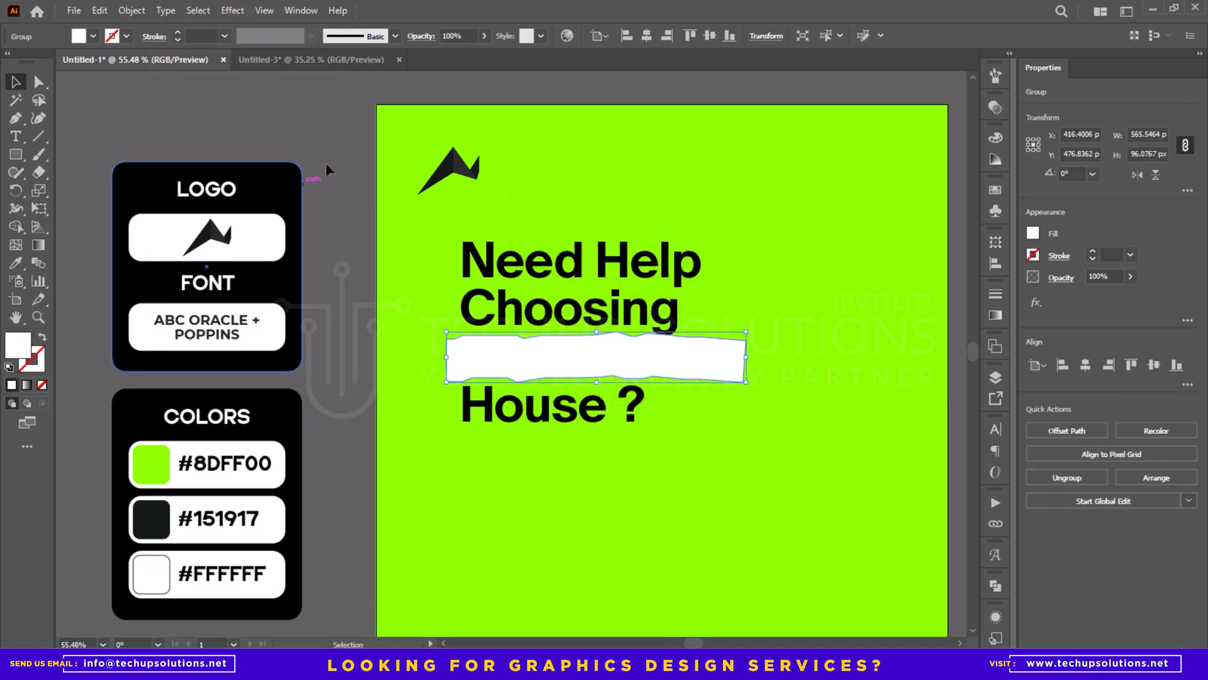
click(326, 163)
- Bring the headline text to the front, above the white strip
right_click(480, 258)
mouse_move(526, 575)
click(724, 572)
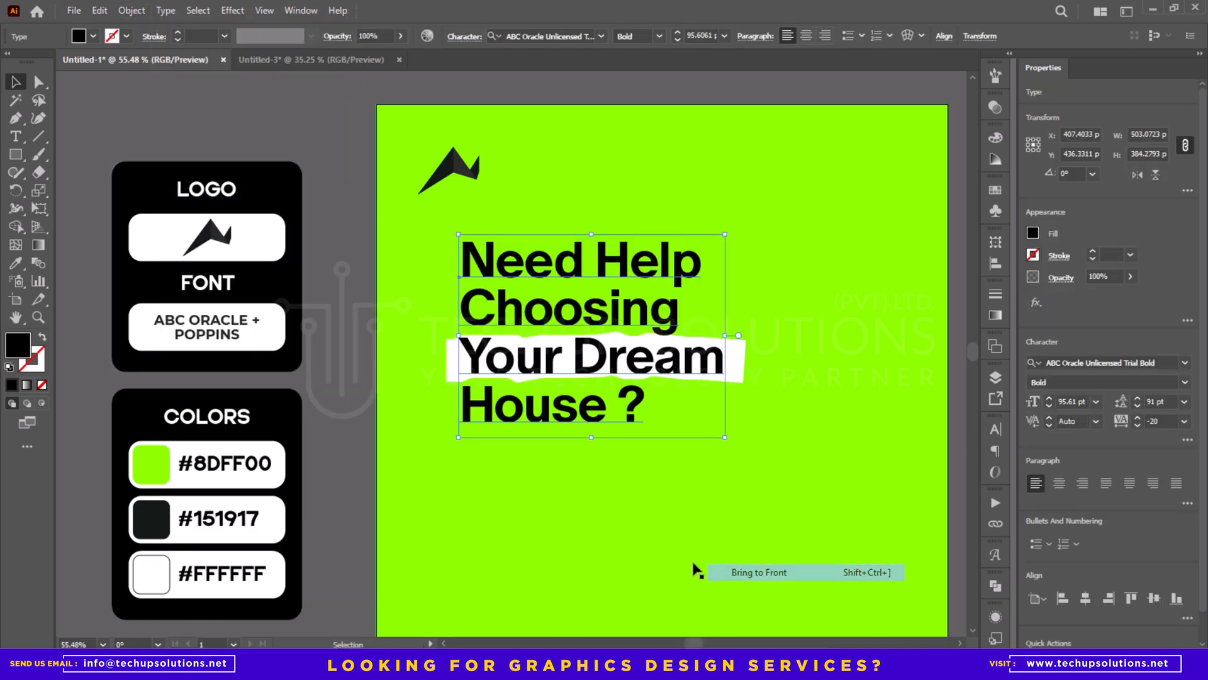
click(334, 365)
- Adjust the left corner points of the white strip so its left edge slants slightly outward at the bottom
drag(575, 362, 648, 365)
key(a)
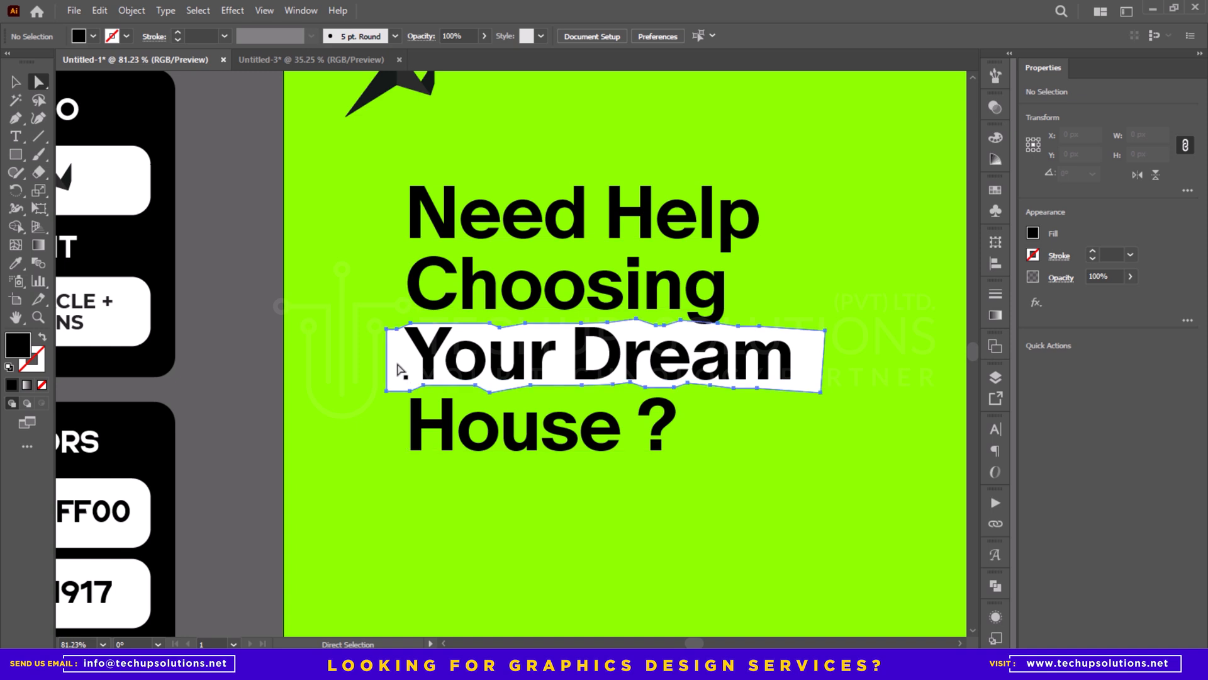
click(397, 361)
click(397, 332)
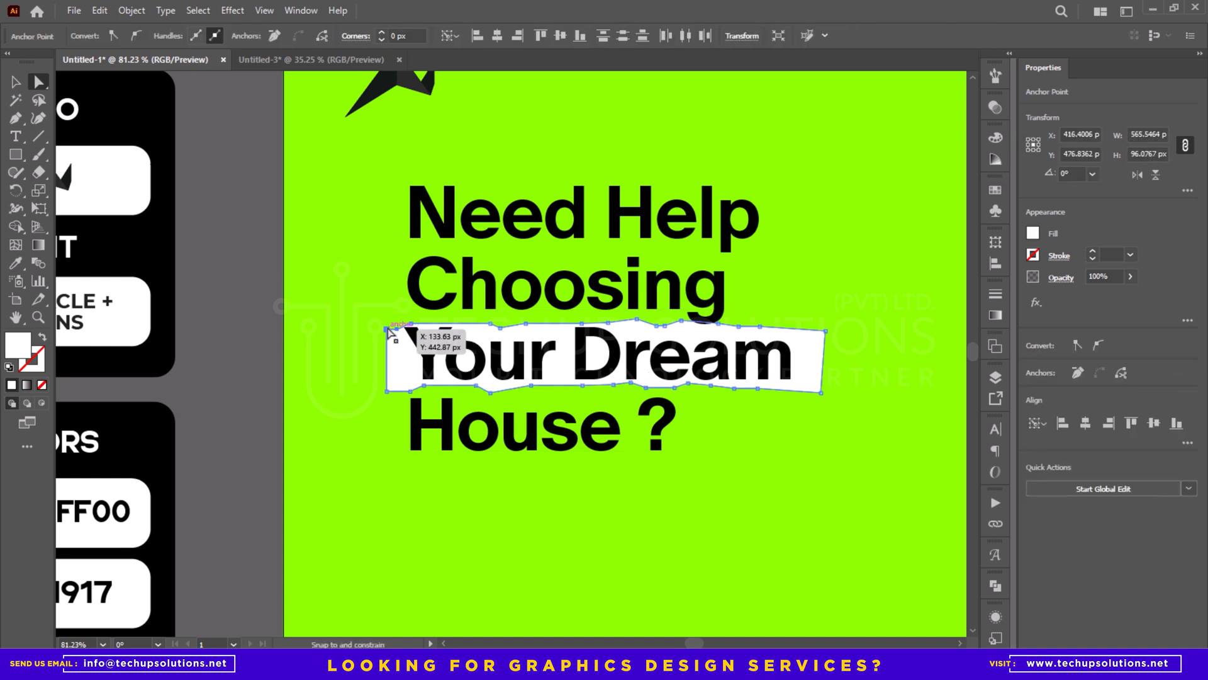
key(v)
click(243, 377)
key(z)
drag(374, 370, 257, 398)
key(a)
click(399, 377)
click(386, 391)
click(306, 394)
key(z)
key(v)
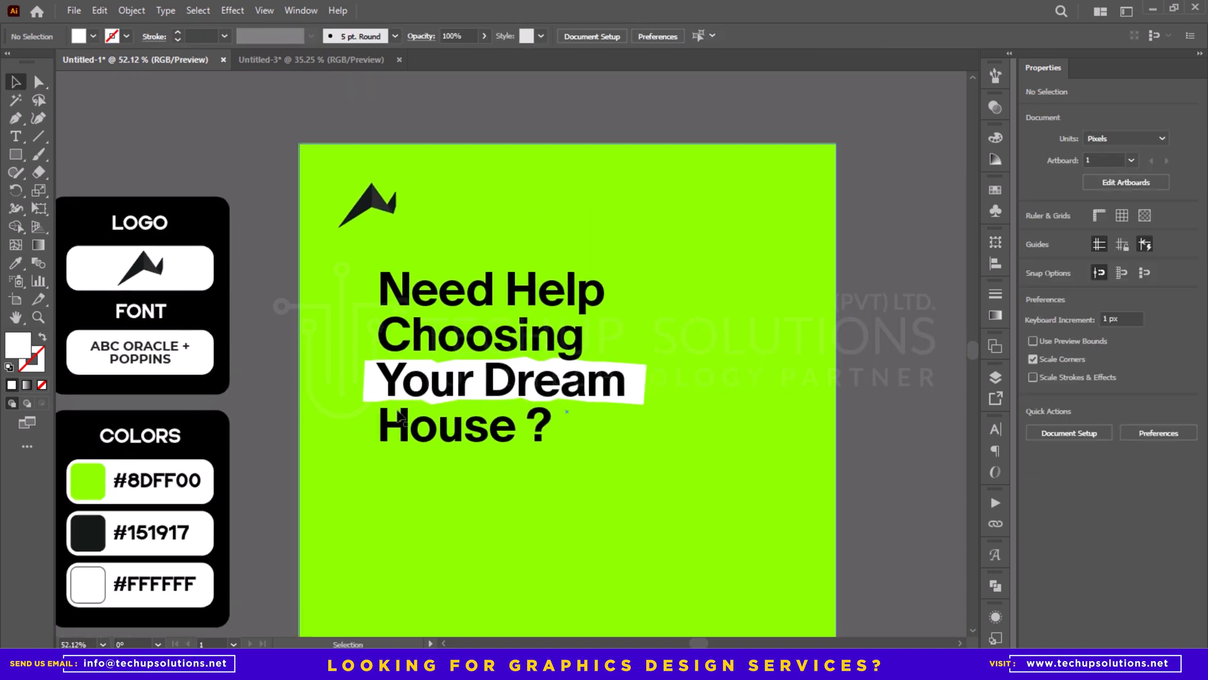
- Even out the anchor points along the strip's lower and upper edges around the word "Your"
key(z)
key(a)
mouse_move(440, 406)
mouse_down()
mouse_move(484, 407)
mouse_move(432, 398)
mouse_up()
click(421, 381)
click(432, 394)
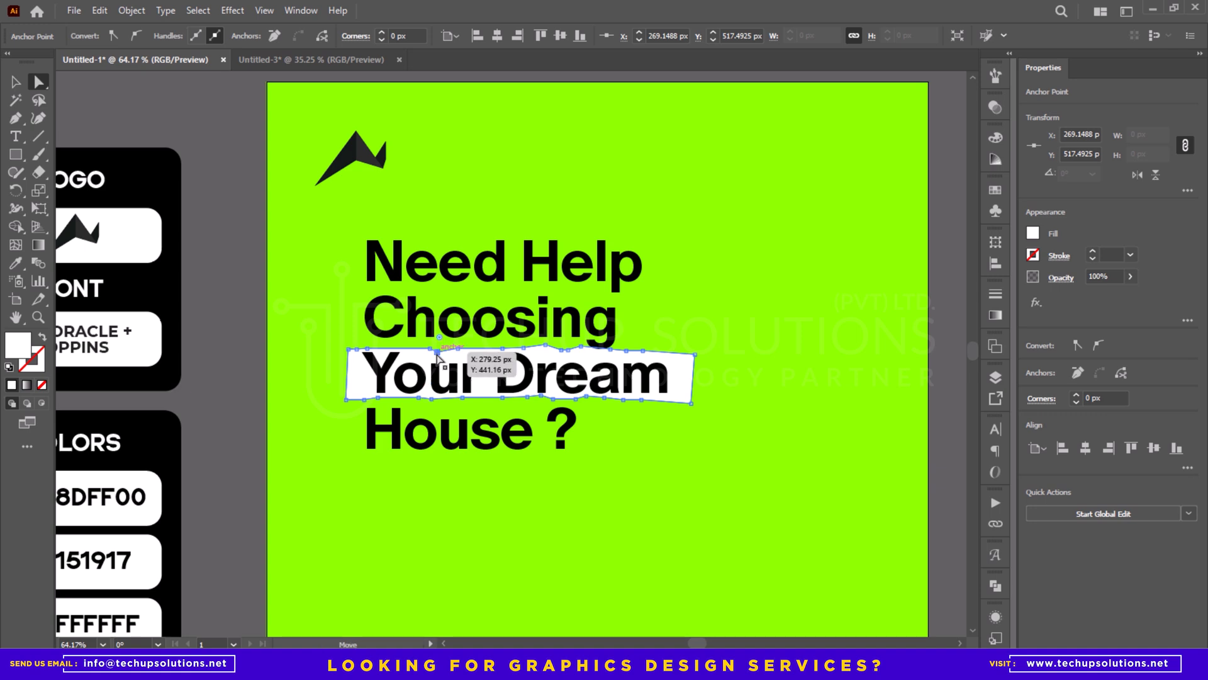
drag(437, 353, 441, 348)
key(v)
click(236, 354)
- Pull the right end of the white strip inward so the strip is about 545 px wide
drag(494, 384, 455, 401)
key(a)
drag(654, 386, 642, 419)
key(v)
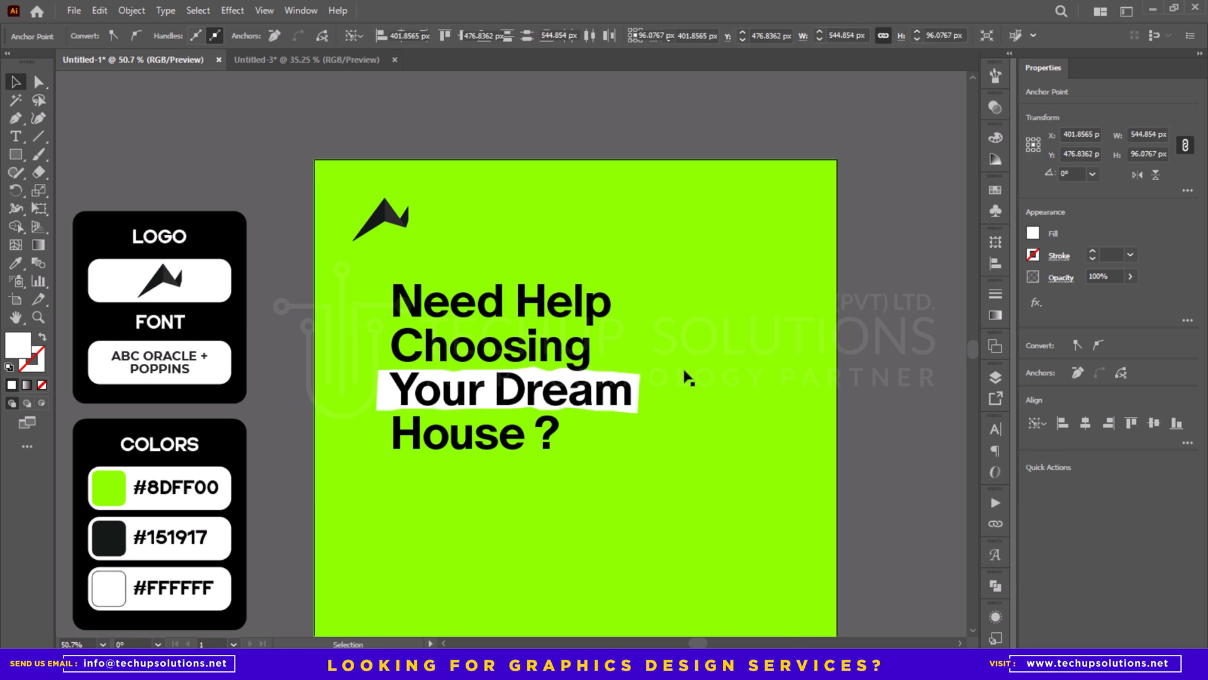
click(688, 380)
drag(527, 383, 485, 370)
key(ctrl+semicolon)
click(483, 348)
shift+click(387, 381)
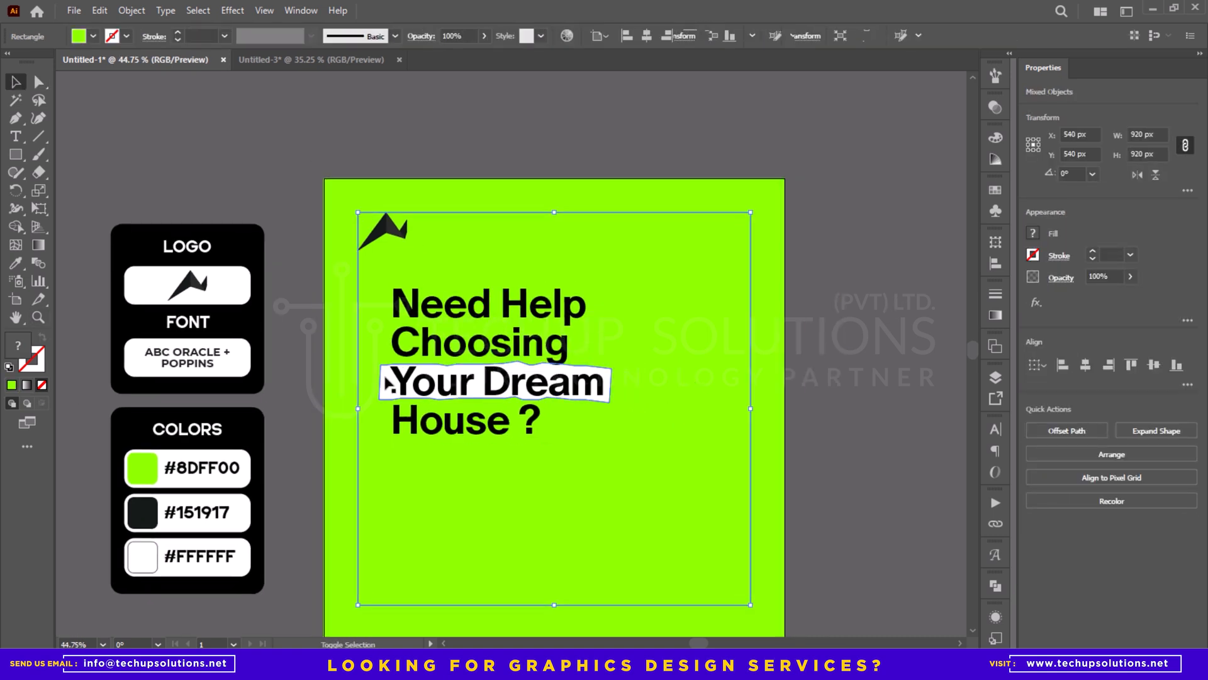
click(433, 189)
click(453, 296)
click(523, 175)
key(ctrl+semicolon)
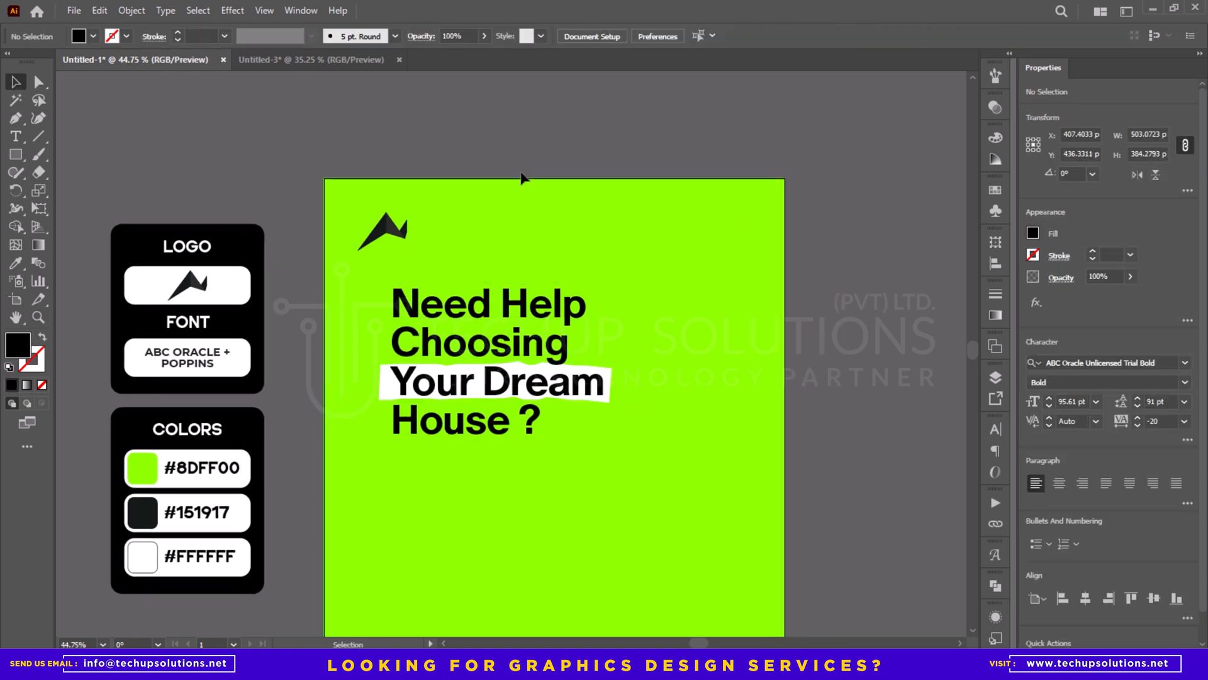
- Group the headline text with the white strip
click(491, 322)
shift+click(386, 380)
key(ctrl+g)
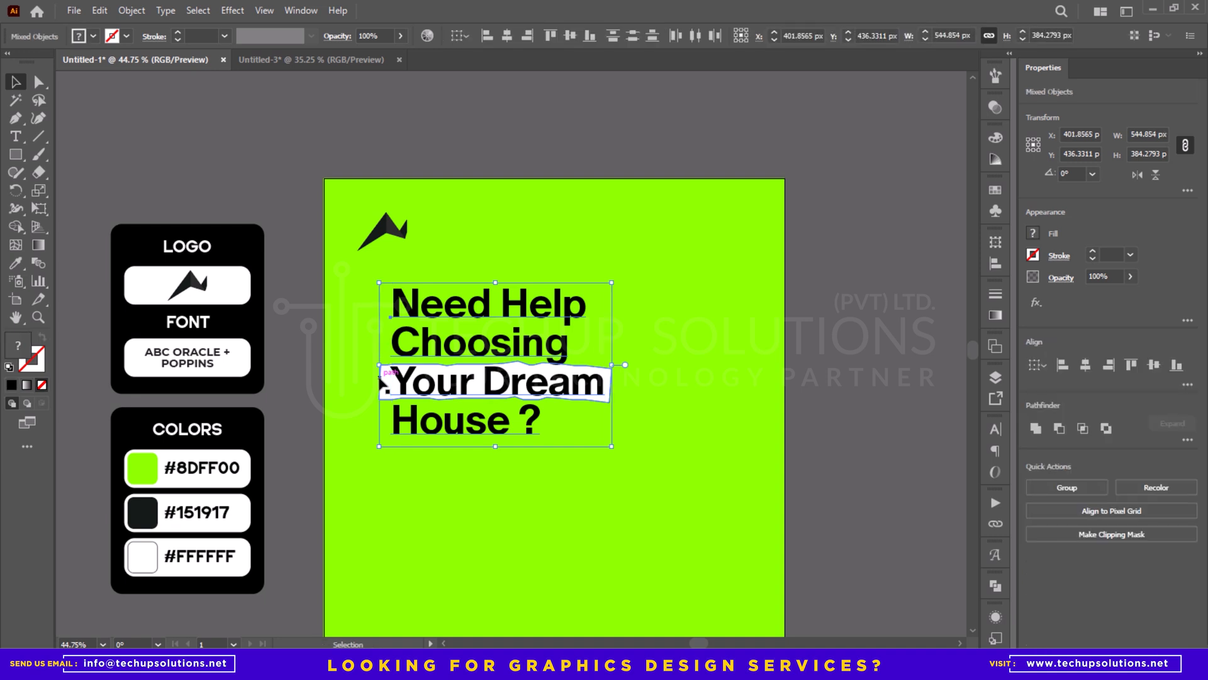
- Shift only the white strip about 10 px to the right behind "Your Dream"
key(a)
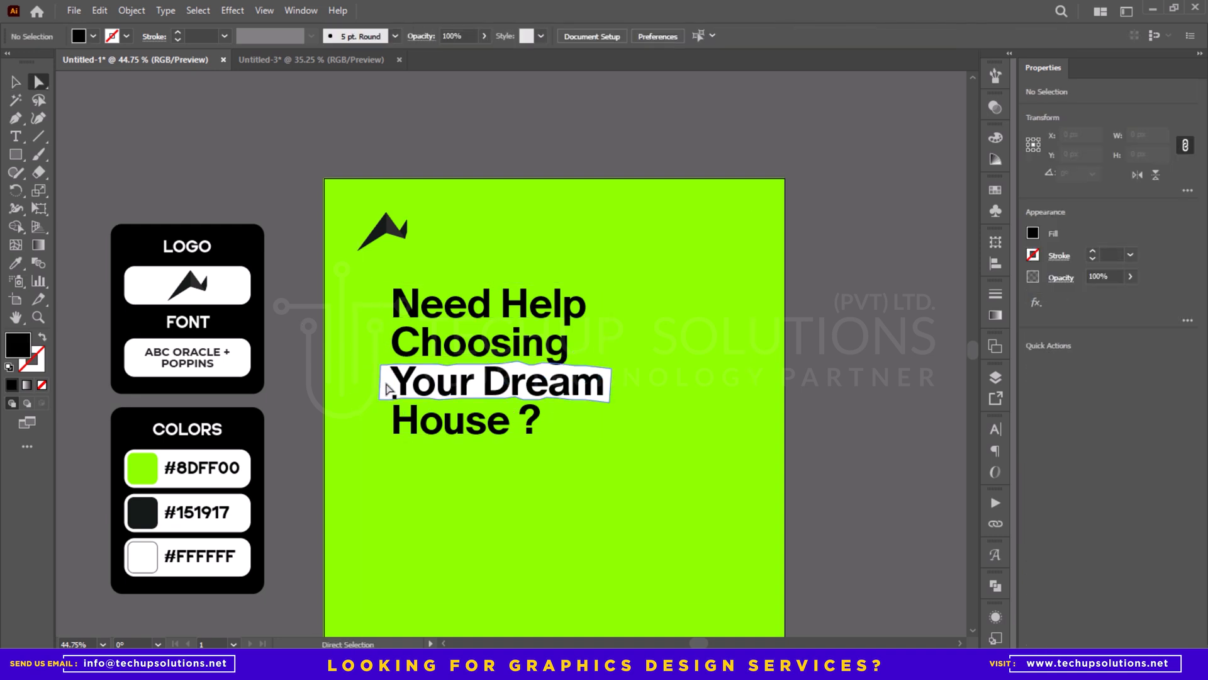
click(392, 385)
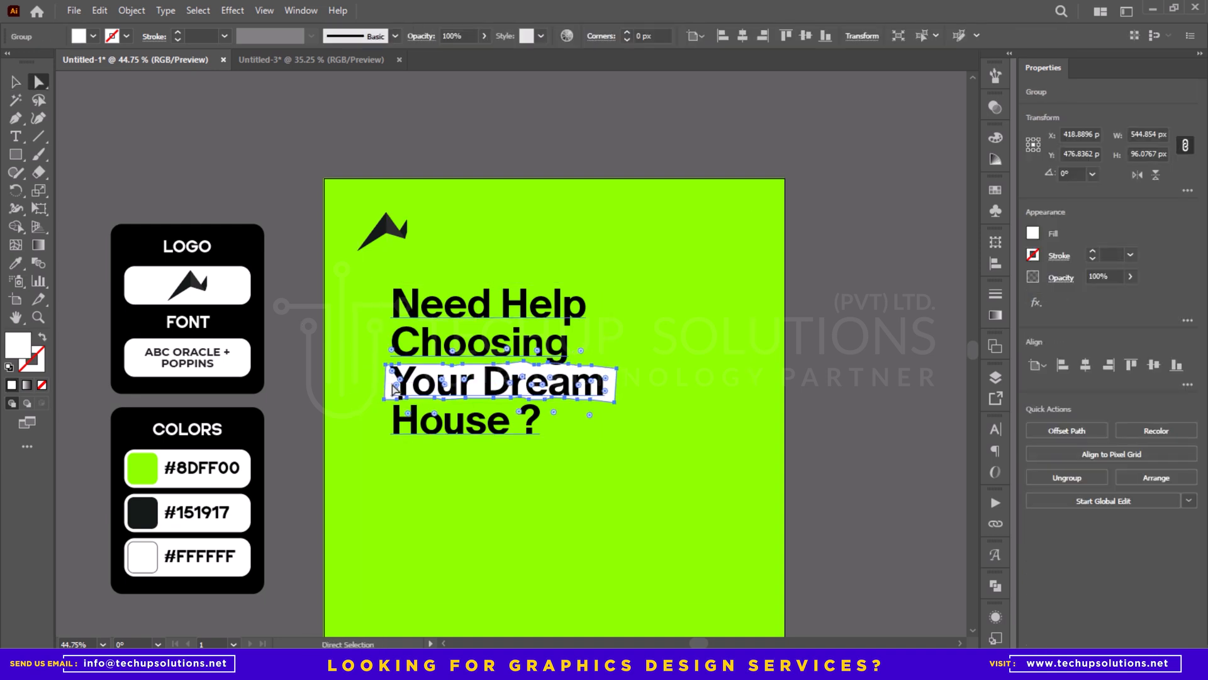
key(v)
click(839, 288)
- Move the strip's two right corner points slightly inward so the strip is about 538 px wide
key(a)
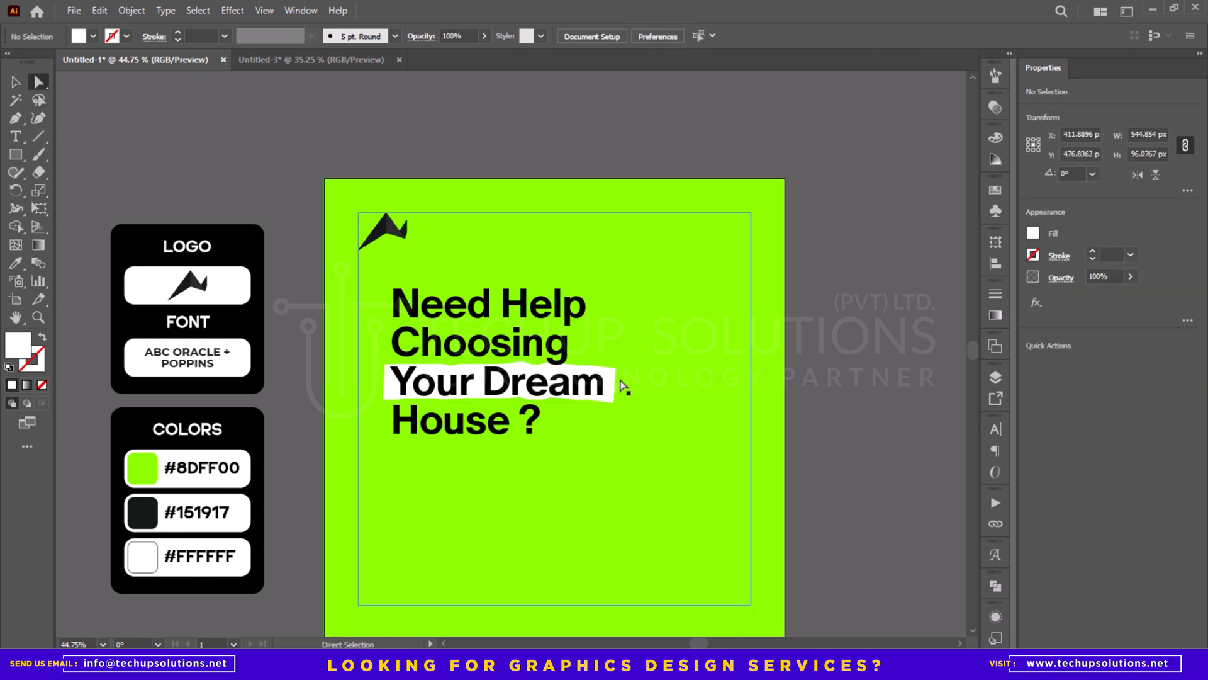
click(616, 369)
shift+click(614, 403)
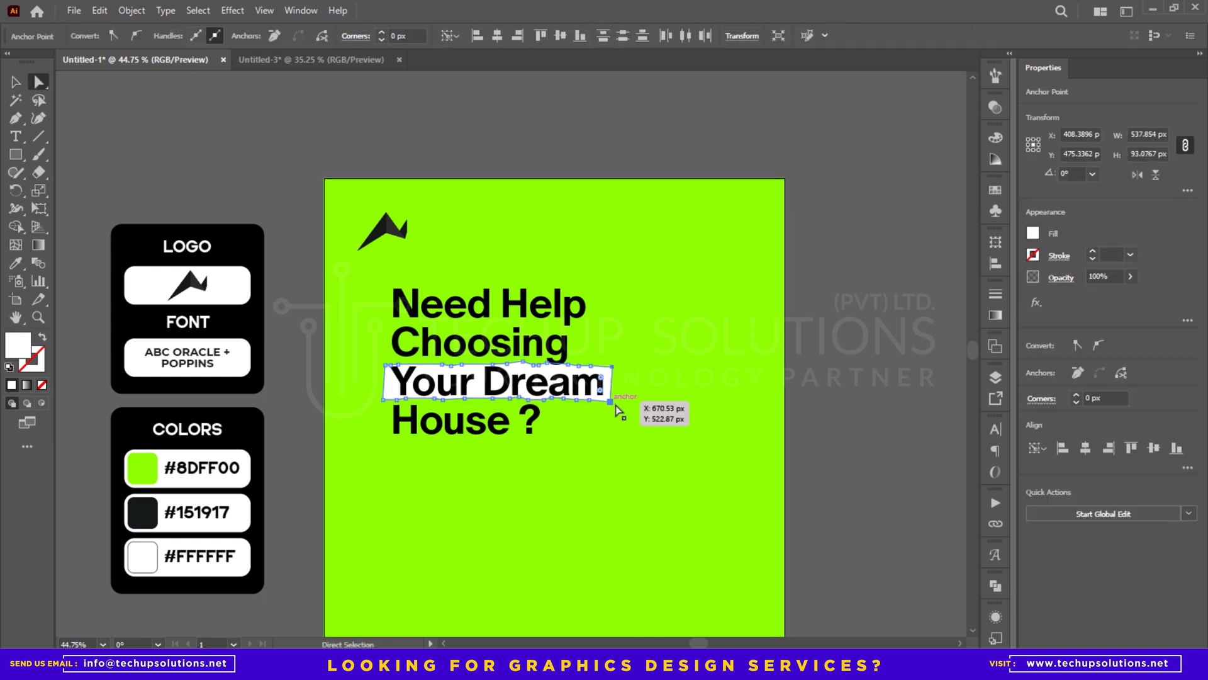
click(499, 155)
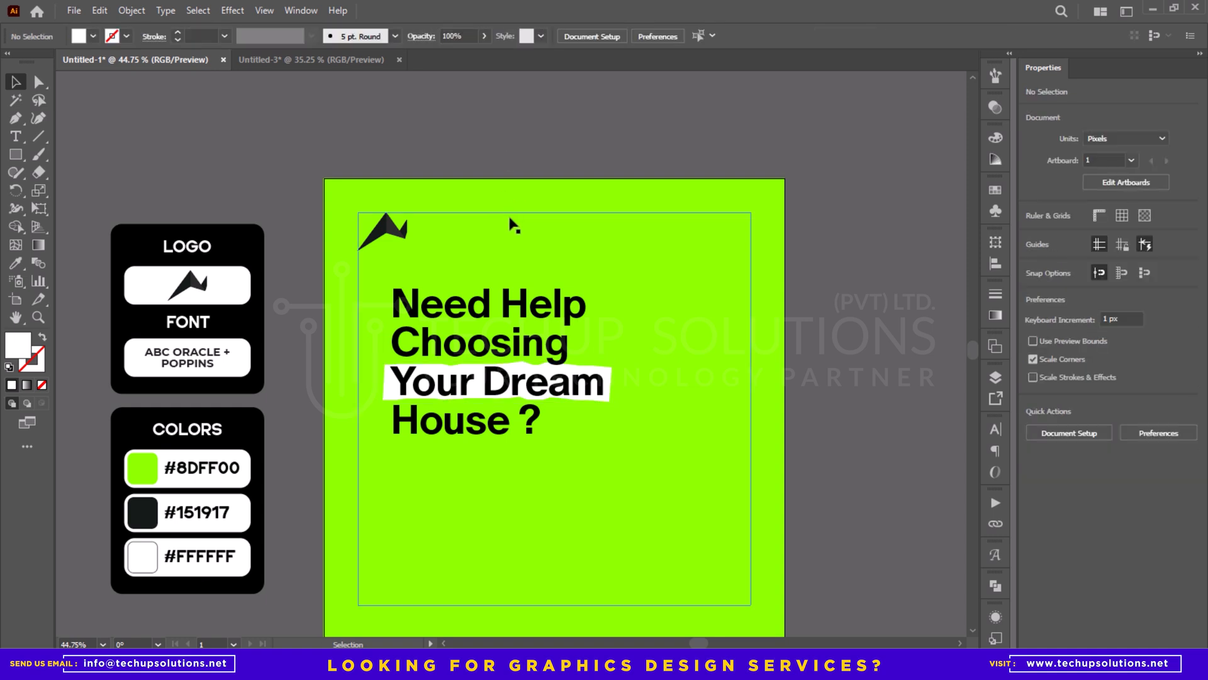
- Add a text object below the headline and paste the copied "Buy/Sell A Property - Rent A Property" text from the clipboard history
key(t)
click(593, 516)
key(super+v)
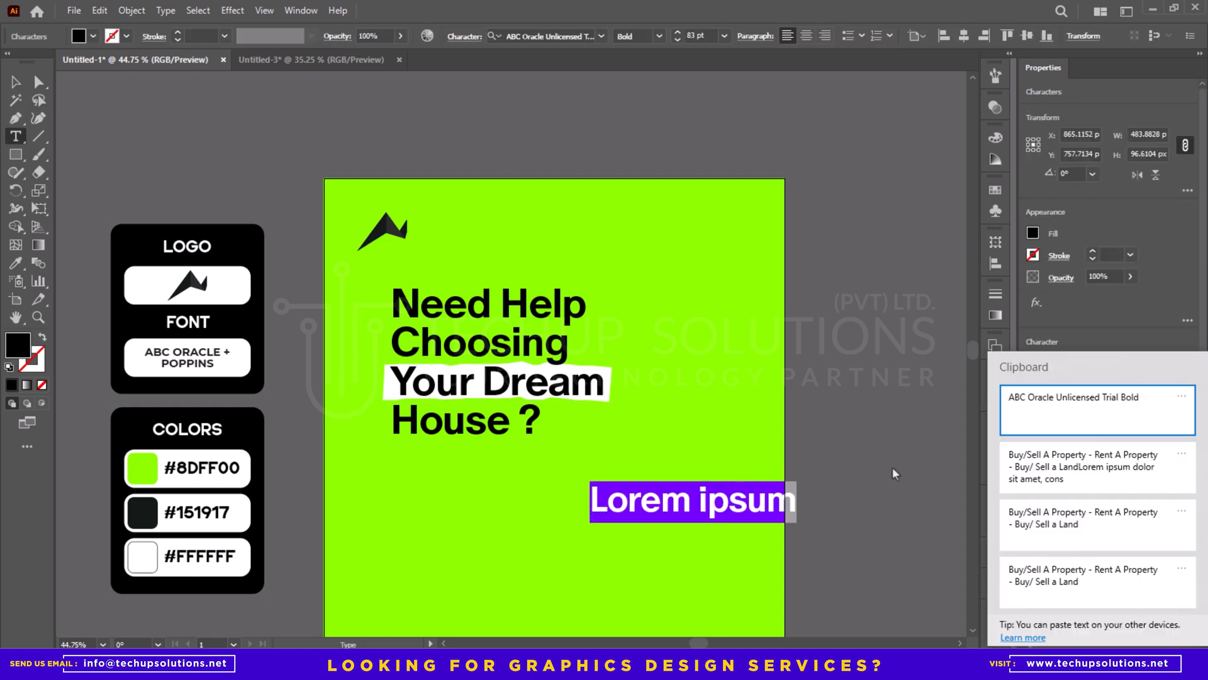
click(1057, 466)
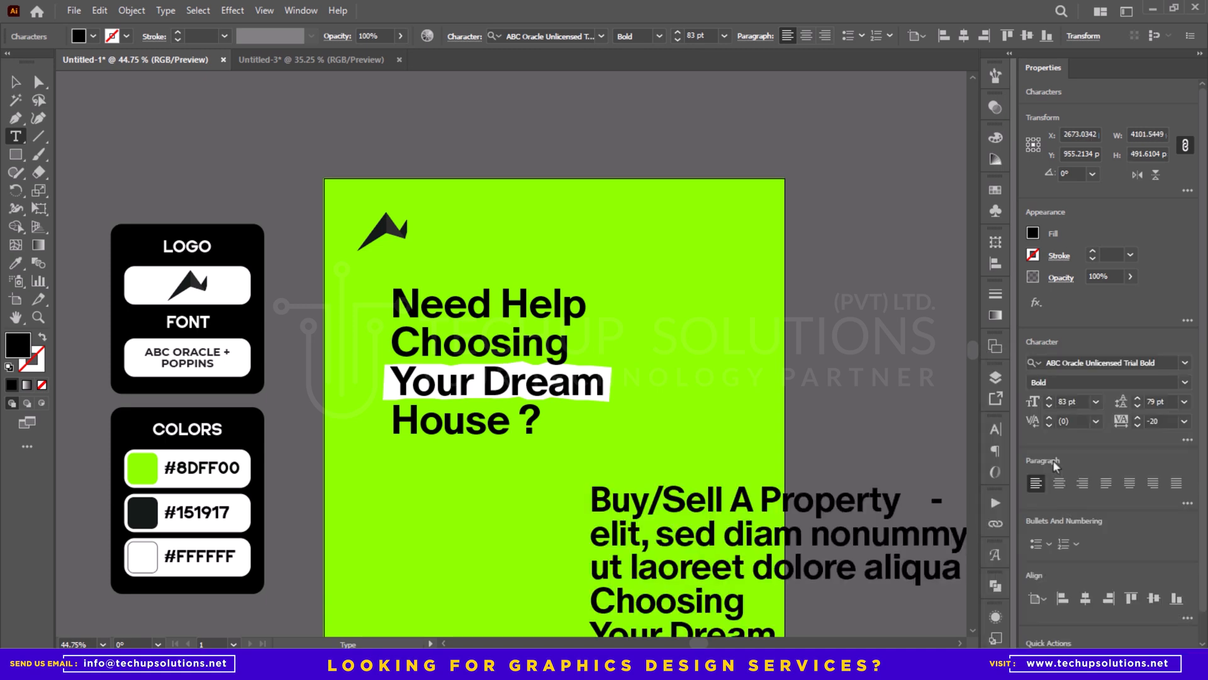
- Delete the oversized text object with the pasted services text below the headline
key(Escape)
drag(706, 534, 580, 452)
key(Delete)
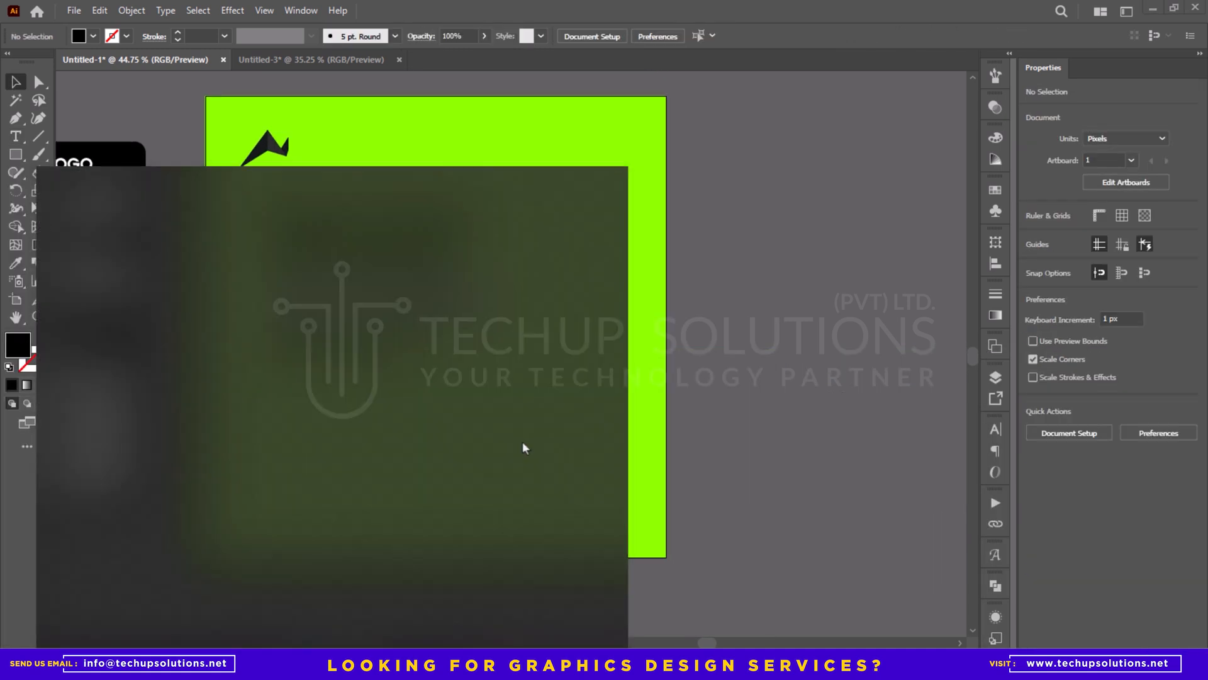
key(t)
click(519, 448)
key(super+v)
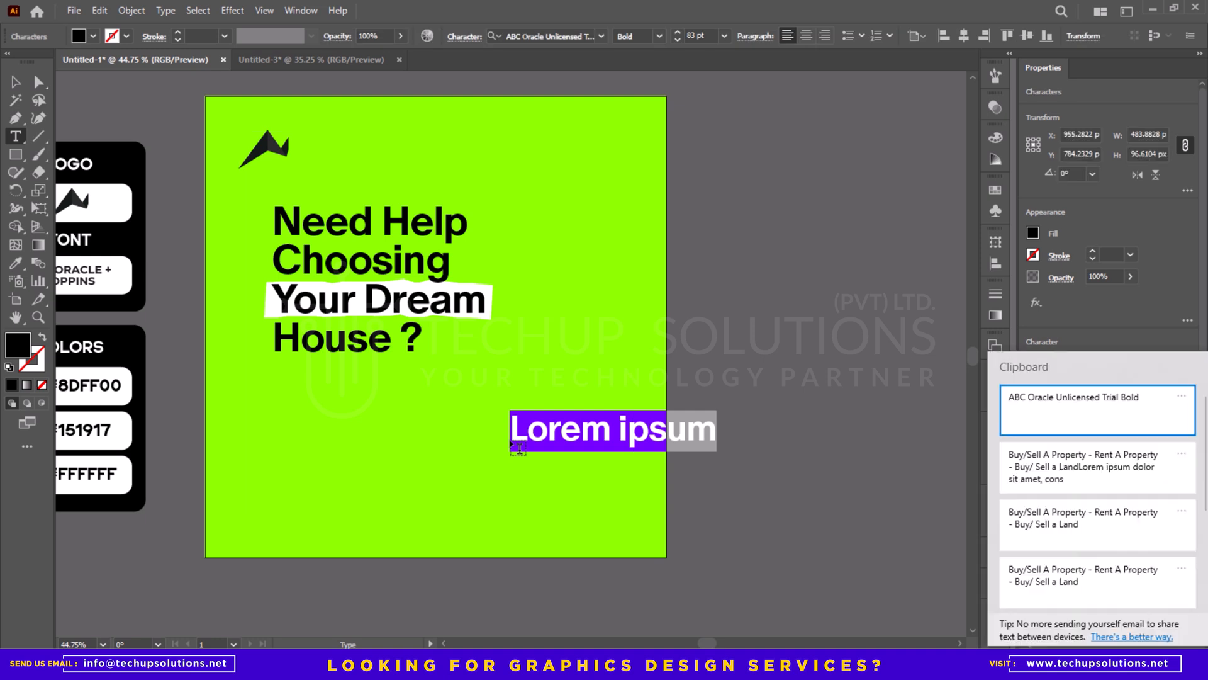
key(Escape)
key(Escape)
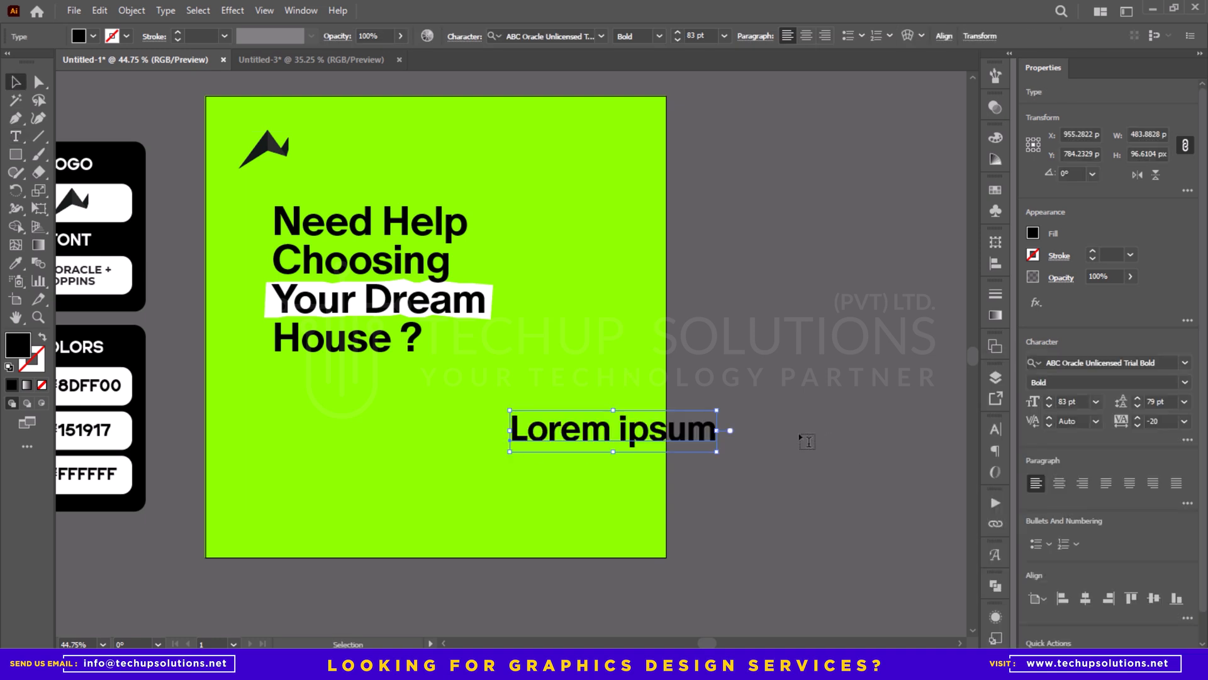
key(Delete)
- Paste "Buy/Sell A Property - Rent A Property - Buy/ Sell a Land" from the clipboard history and place it above the headline, about 459 px wide
key(super+v)
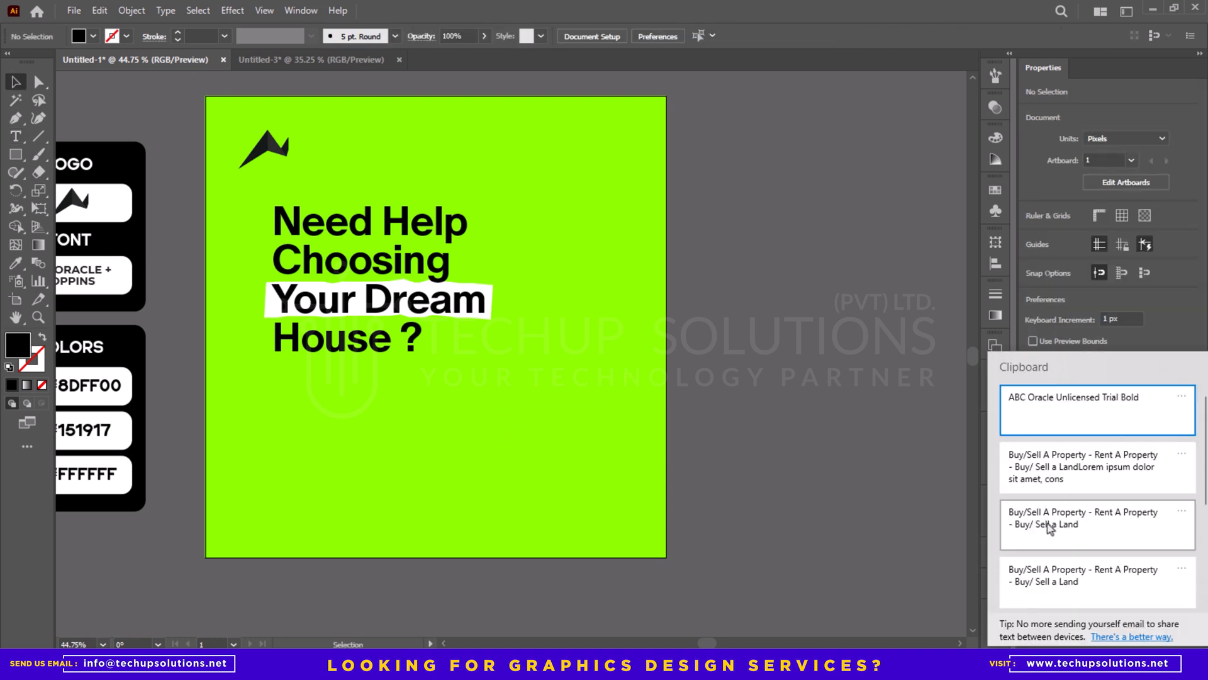
click(1070, 526)
drag(577, 359, 390, 200)
drag(451, 238, 599, 389)
drag(582, 346, 642, 339)
click(641, 339)
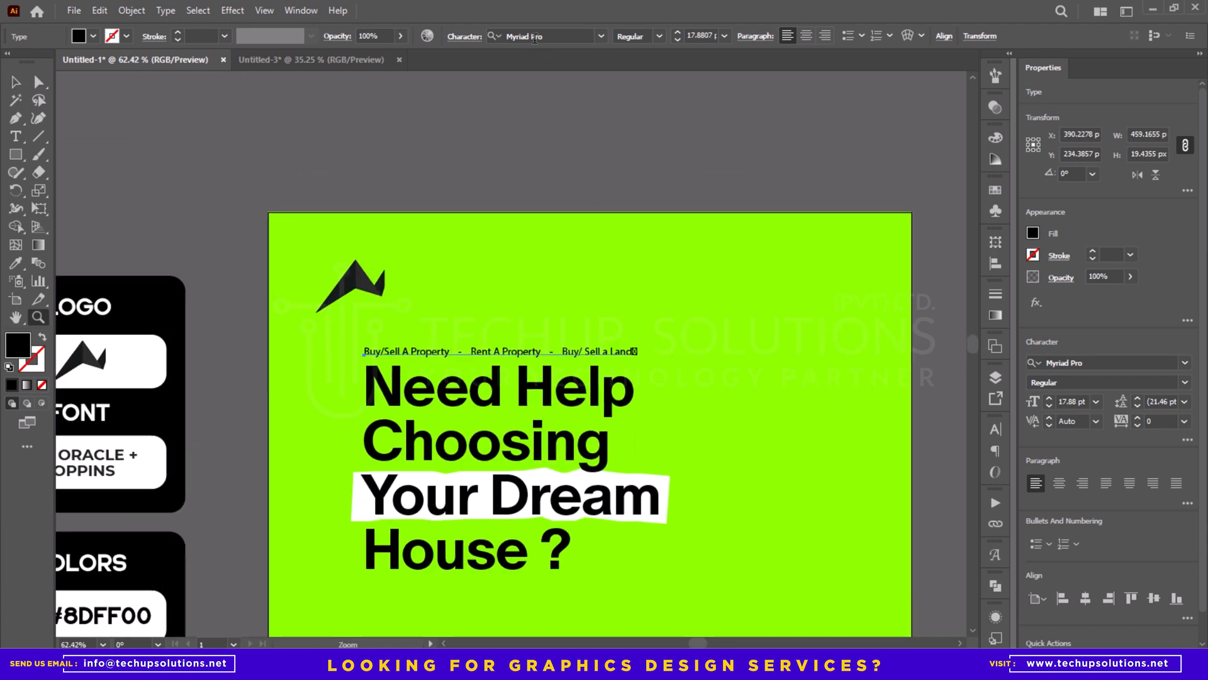
- Change the font of the services line above the headline to Poppins Medium
click(541, 36)
text(Poppins)
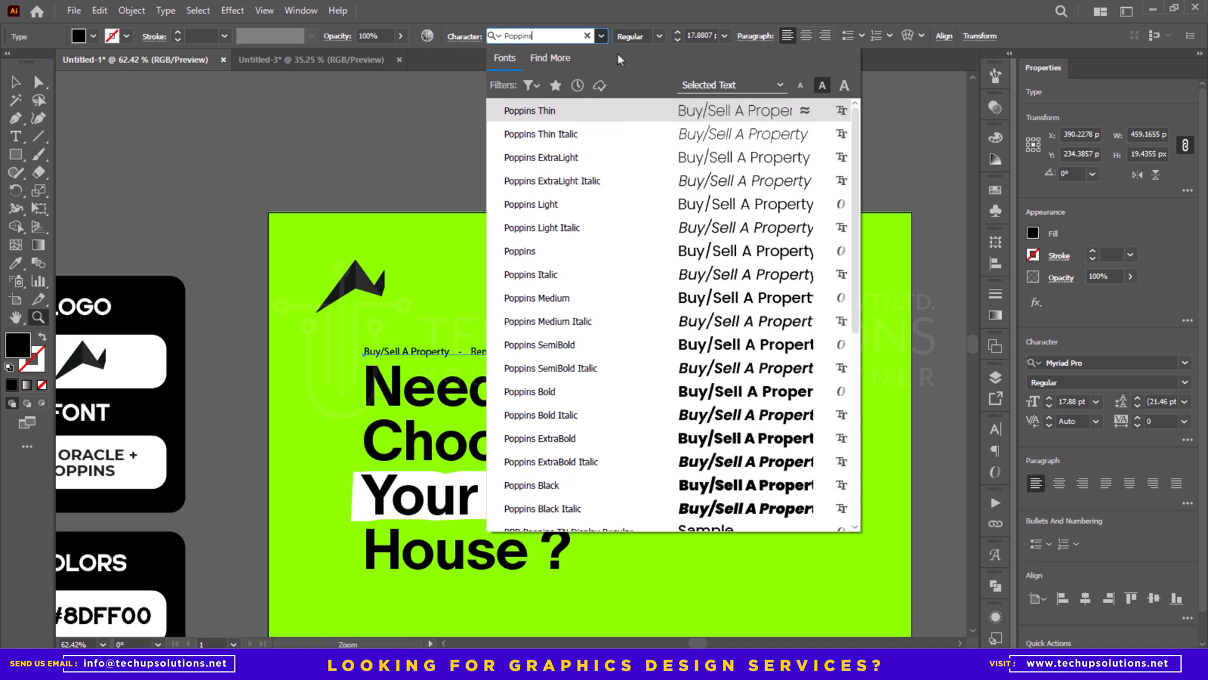
click(568, 308)
scroll(701, 381, down, 5)
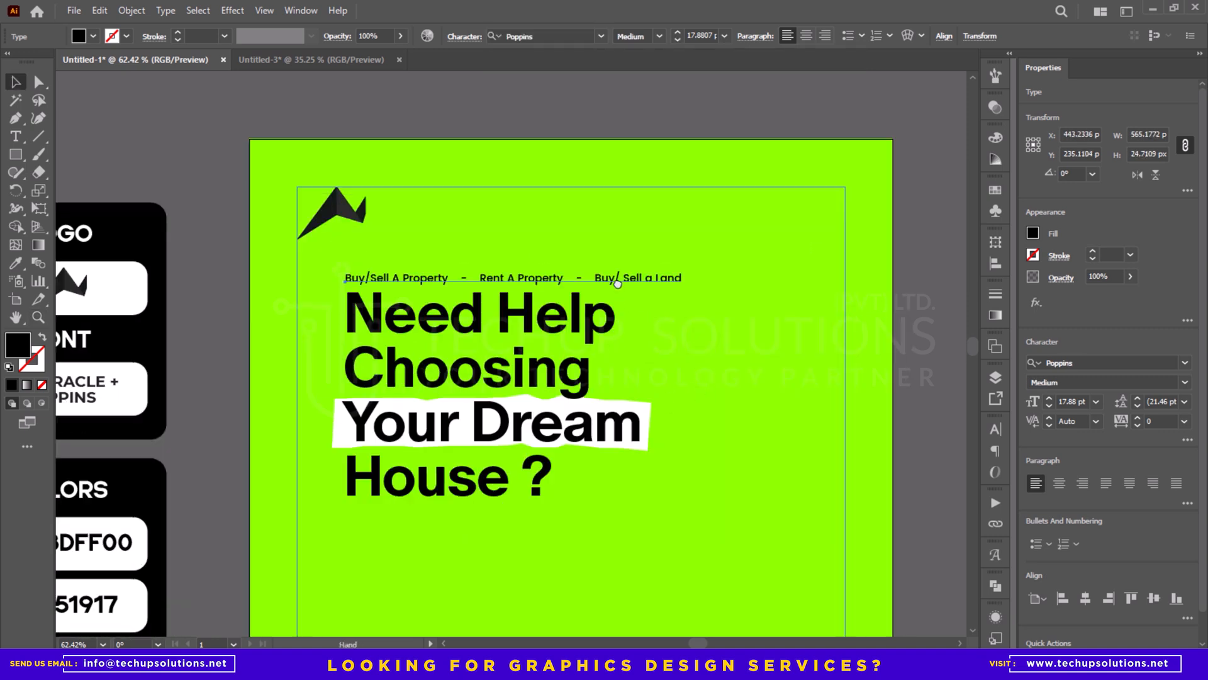
- Enlarge the headline group with its white strip slightly, to about 545 px wide
click(635, 340)
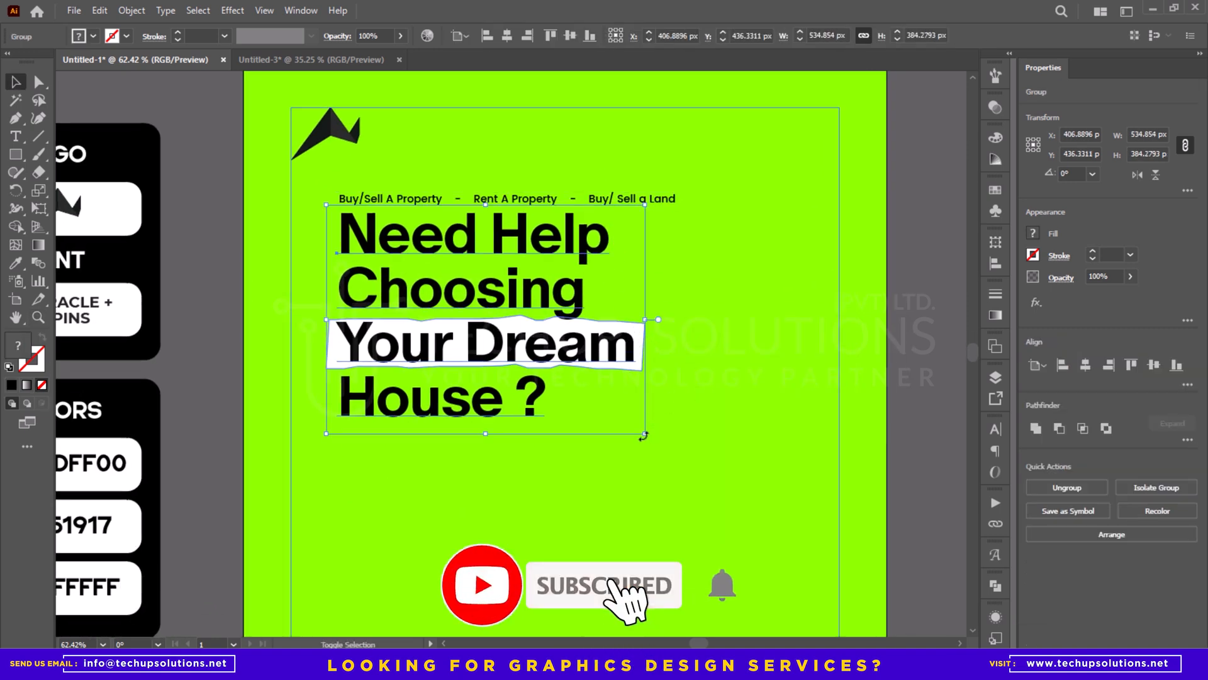
drag(645, 434, 651, 443)
key(ctrl+space)
drag(451, 407, 453, 320)
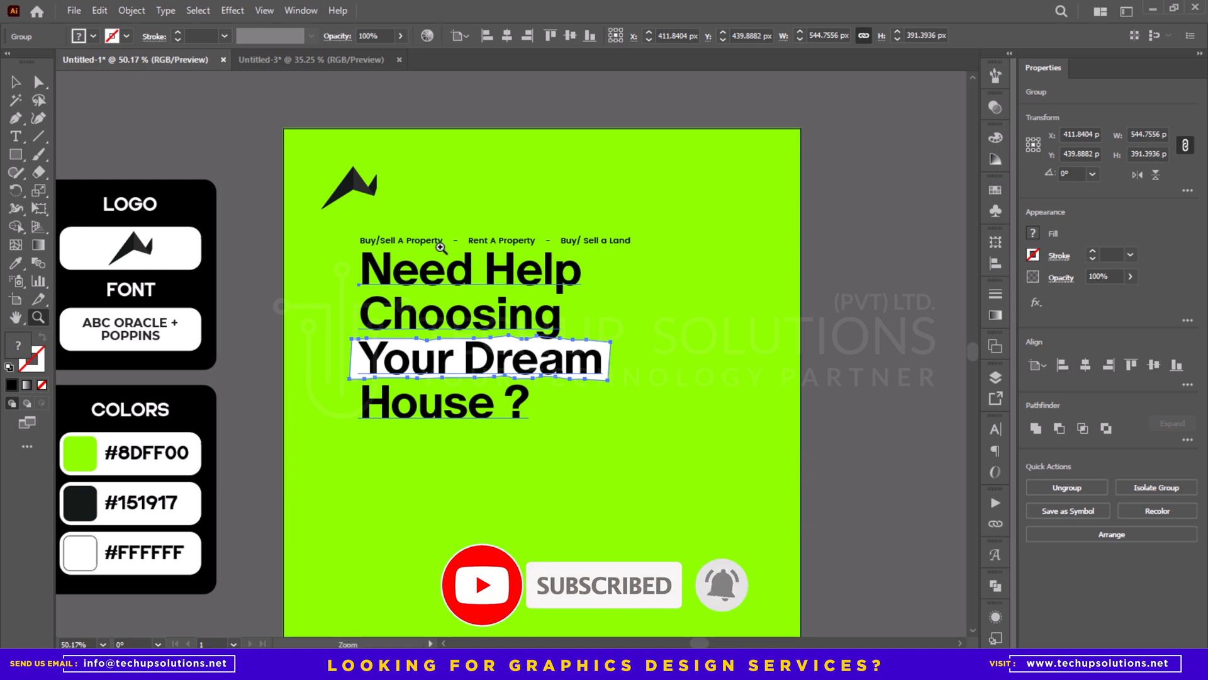
- Scale the services line down until it is as wide as "Need Help" in the headline
click(624, 241)
drag(630, 236, 599, 250)
key(ctrl+space)
key(ctrl+space)
drag(454, 253, 185, 251)
- Group the services line with the headline and its white strip
drag(391, 312, 380, 218)
shift+click(392, 205)
key(ctrl+g)
scroll(392, 208, down, 3)
click(769, 237)
drag(768, 237, 780, 237)
- Prepare the Type tool for body text with a font size of 15 pt and tracking of 0
key(t)
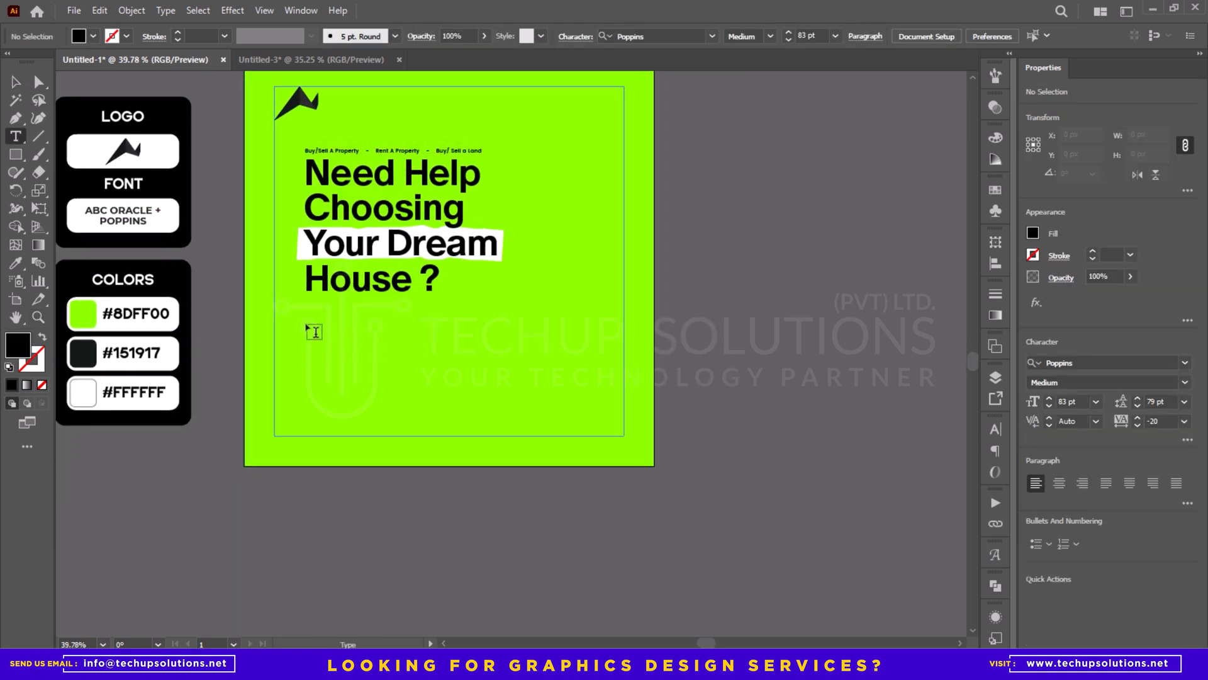
click(1067, 401)
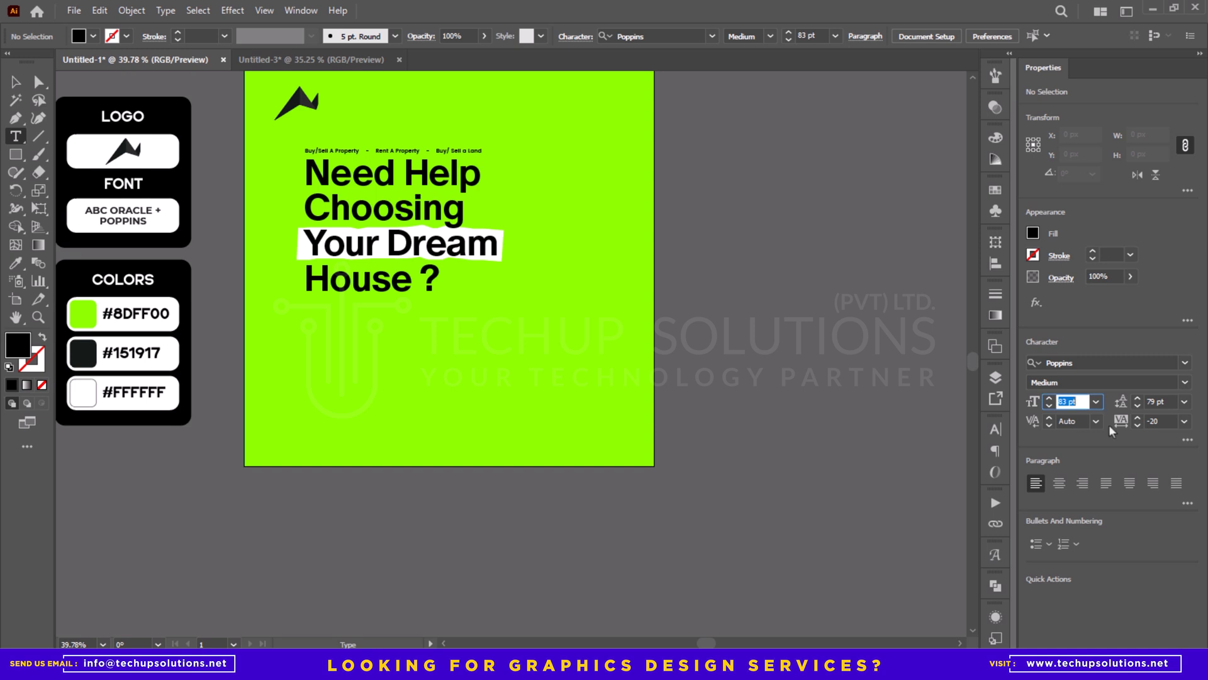
key(BackSpace)
text(15)
key(Return)
click(1156, 421)
text(0)
key(Return)
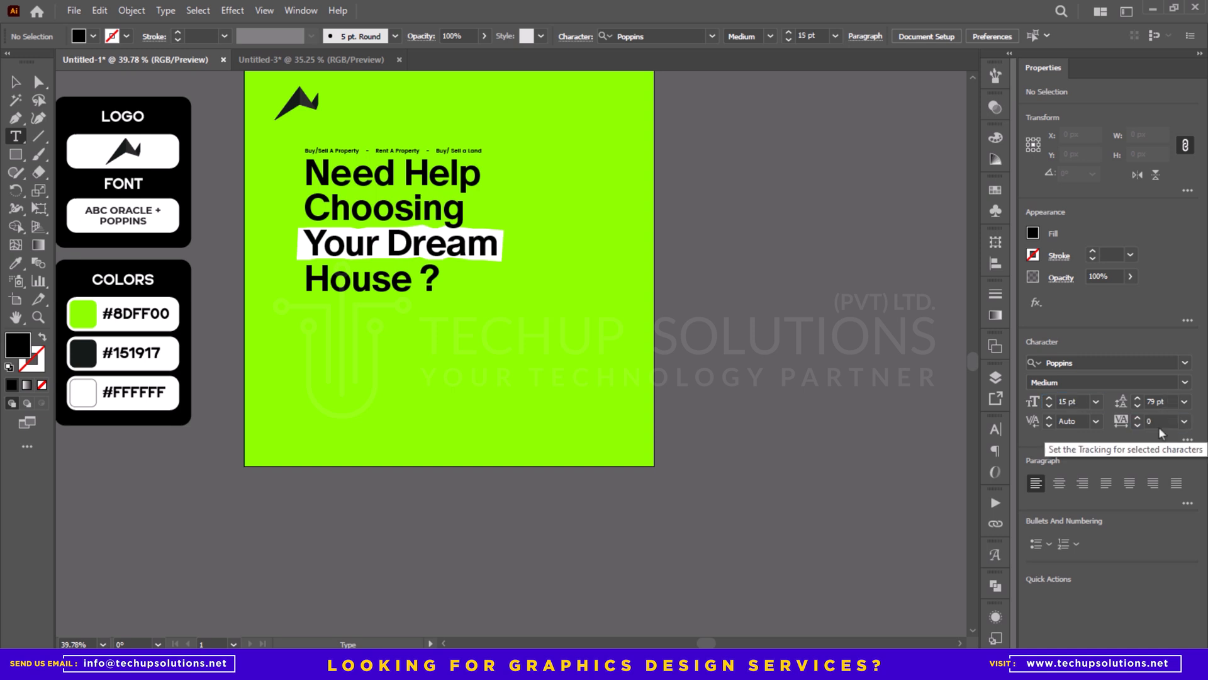
- Set the leading to 20 pt using a trial placeholder text area below the headline, and delete that text area
drag(300, 300, 488, 340)
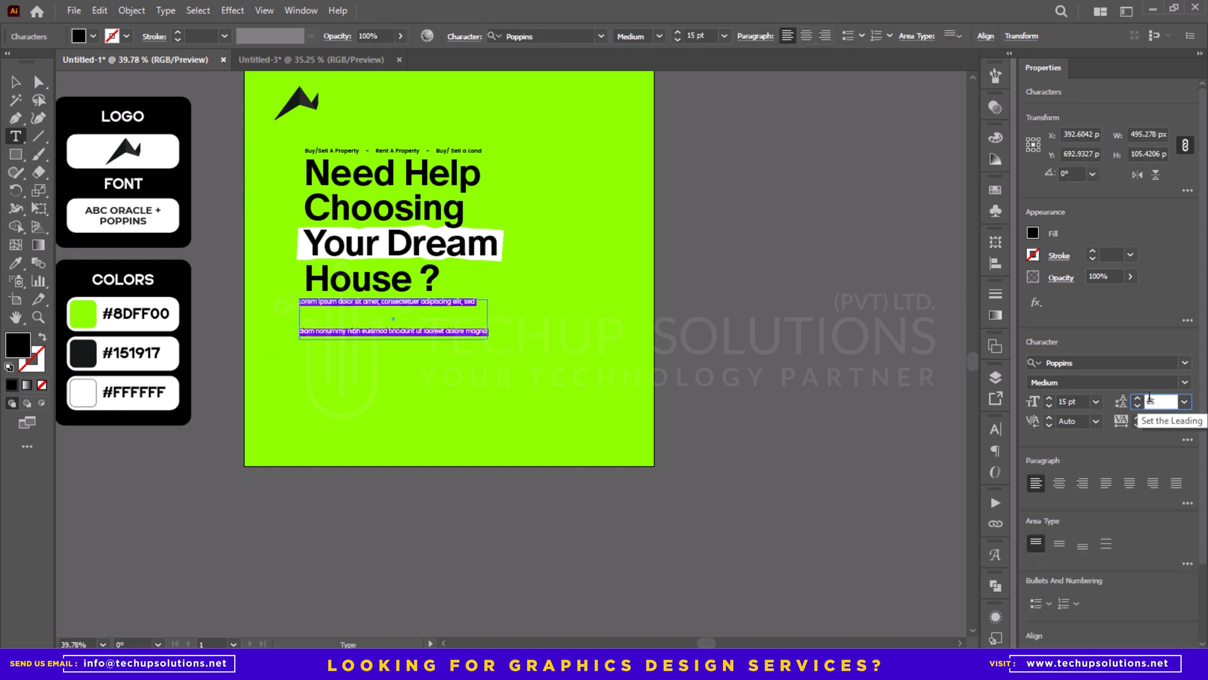
key(Return)
key(Escape)
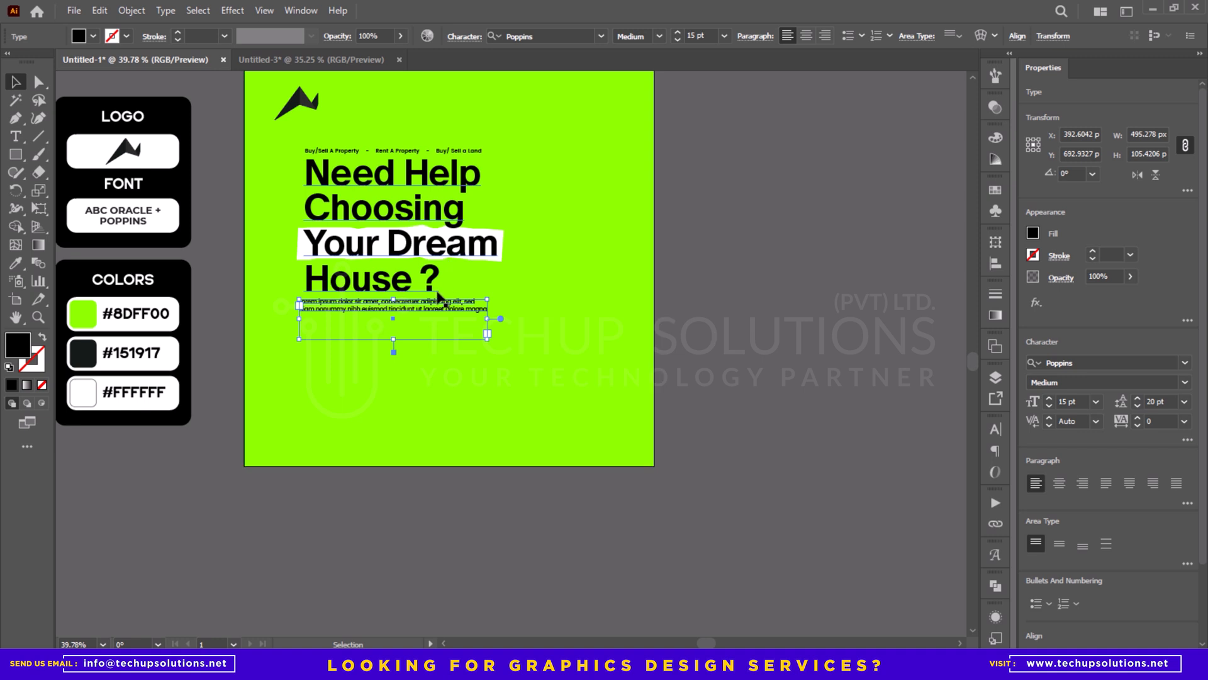
key(Delete)
- Draw a placeholder paragraph text area about 473 by 95 px below "House ?", aligned with the headline's left edge
key(t)
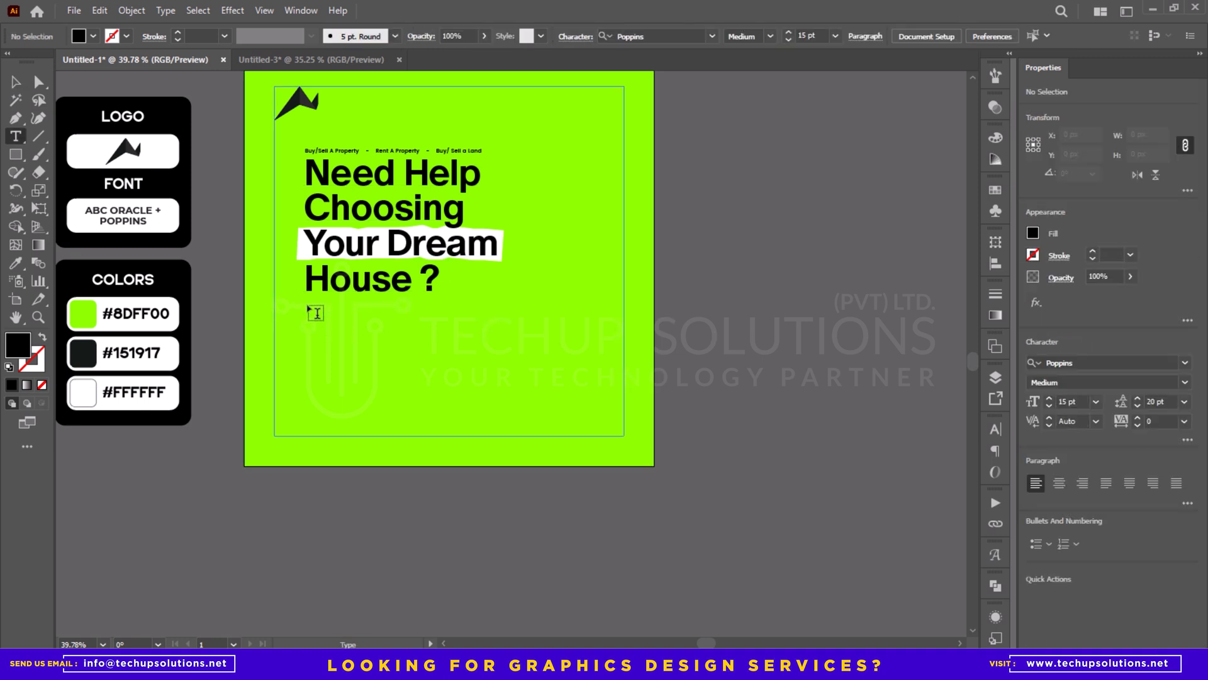
drag(372, 333, 488, 331)
key(Escape)
key(z)
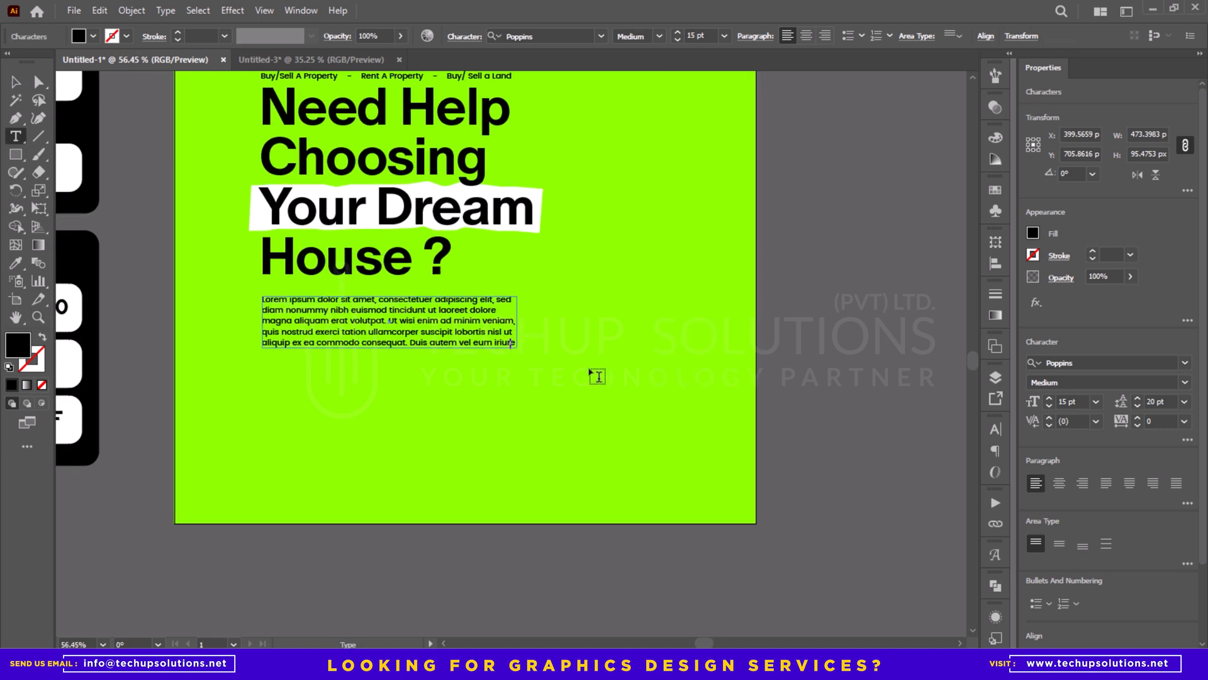
- Delete the last two lines of the placeholder paragraph, starting from "quis nostrud"
key(Escape)
key(ctrl+shift+Left)
key(ctrl+shift+Left)
key(ctrl+shift+Left)
key(ctrl+shift+Left)
key(ctrl+shift+Left)
key(ctrl+shift+Left)
key(ctrl+shift+Left)
key(ctrl+shift+Left)
key(ctrl+shift+Left)
key(ctrl+shift+Left)
key(ctrl+shift+Left)
key(ctrl+shift+Left)
key(ctrl+shift+Left)
key(ctrl+shift+Left)
key(ctrl+shift+Left)
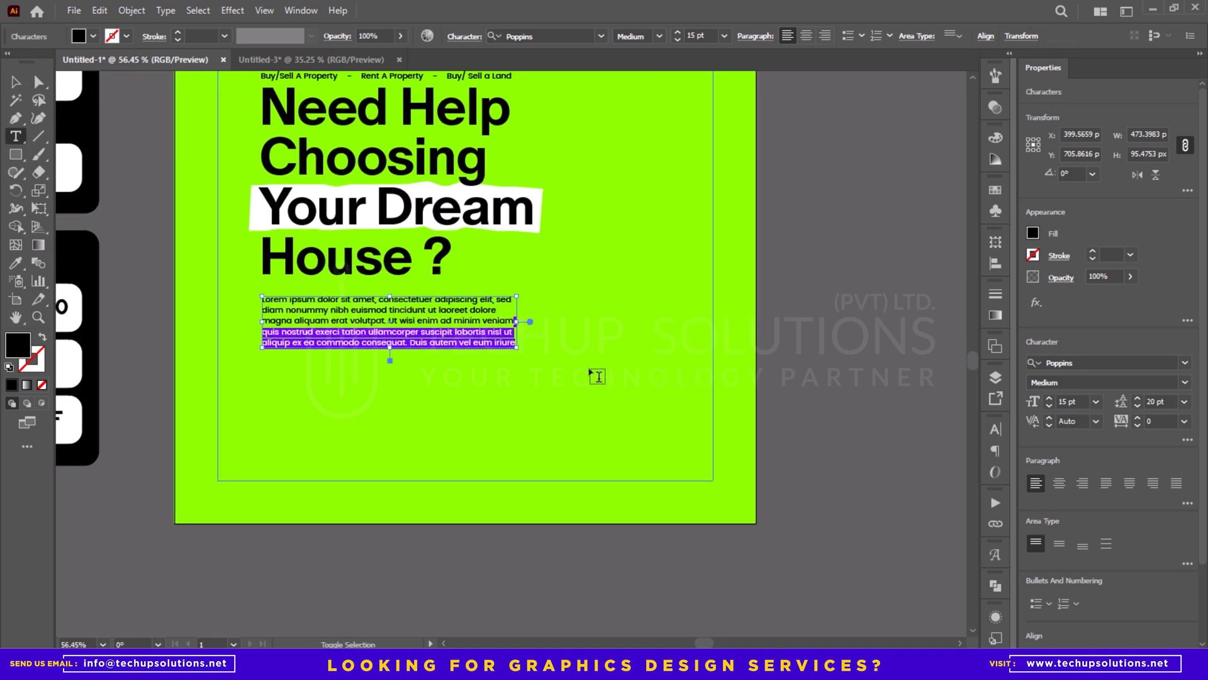
key(BackSpace)
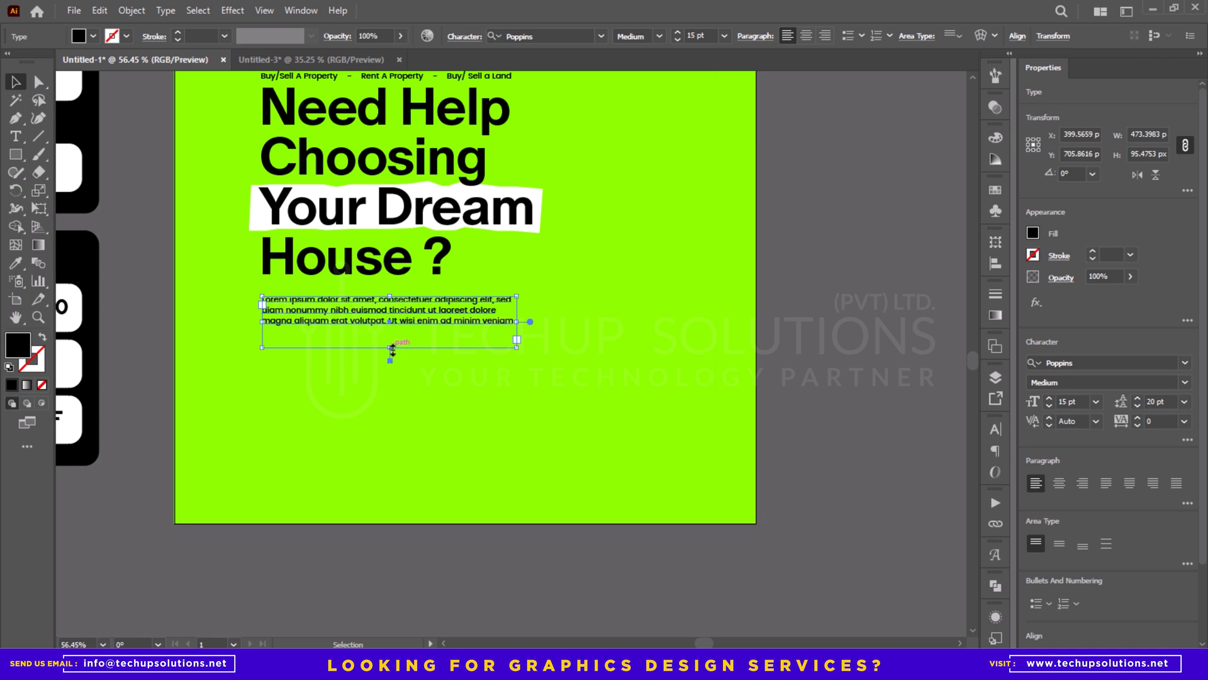
- Shrink the paragraph's text frame to about 460 by 66 px and move it up closer to the headline
key(Escape)
drag(392, 333, 392, 330)
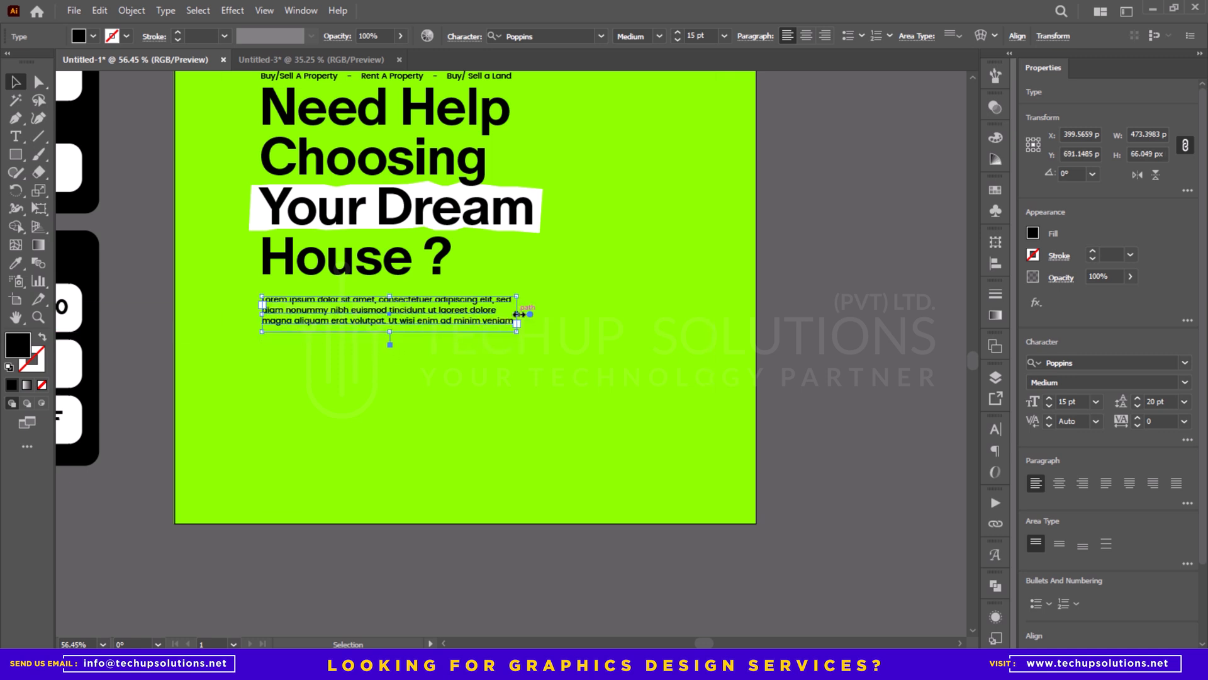
drag(517, 315, 511, 315)
drag(383, 317, 340, 311)
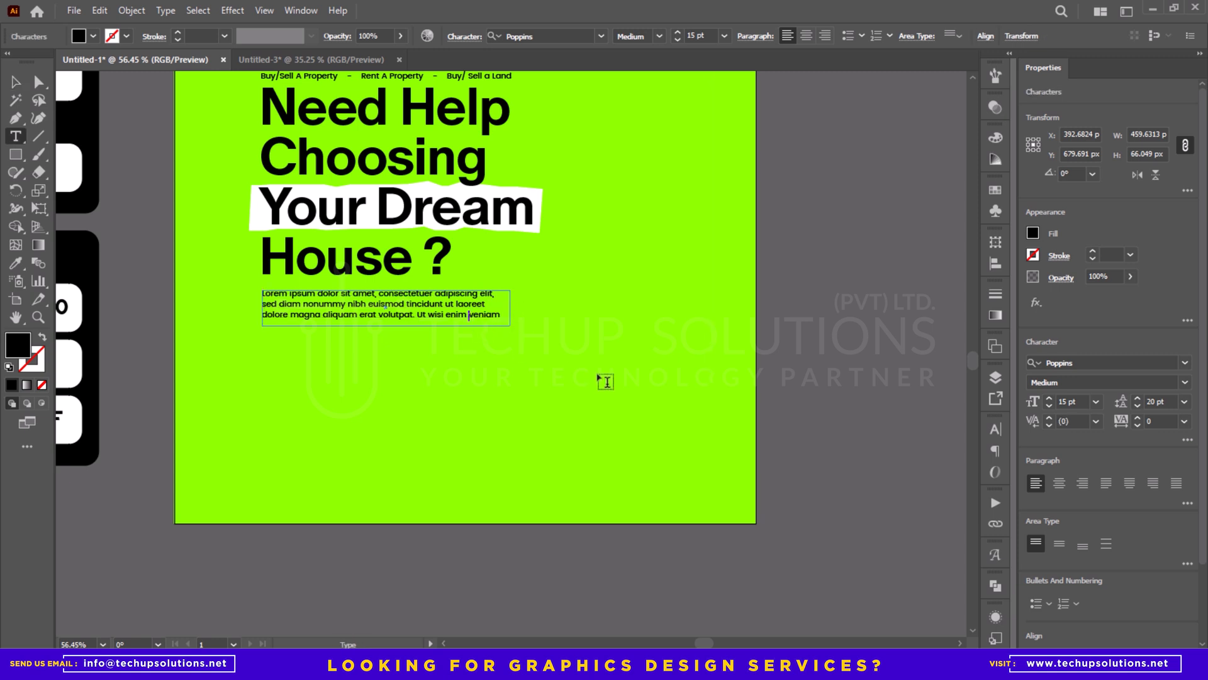
- Remove the word "veniam" from the paragraph's end and narrow its frame to about 430 px
key(Escape)
key(BackSpace)
key(Escape)
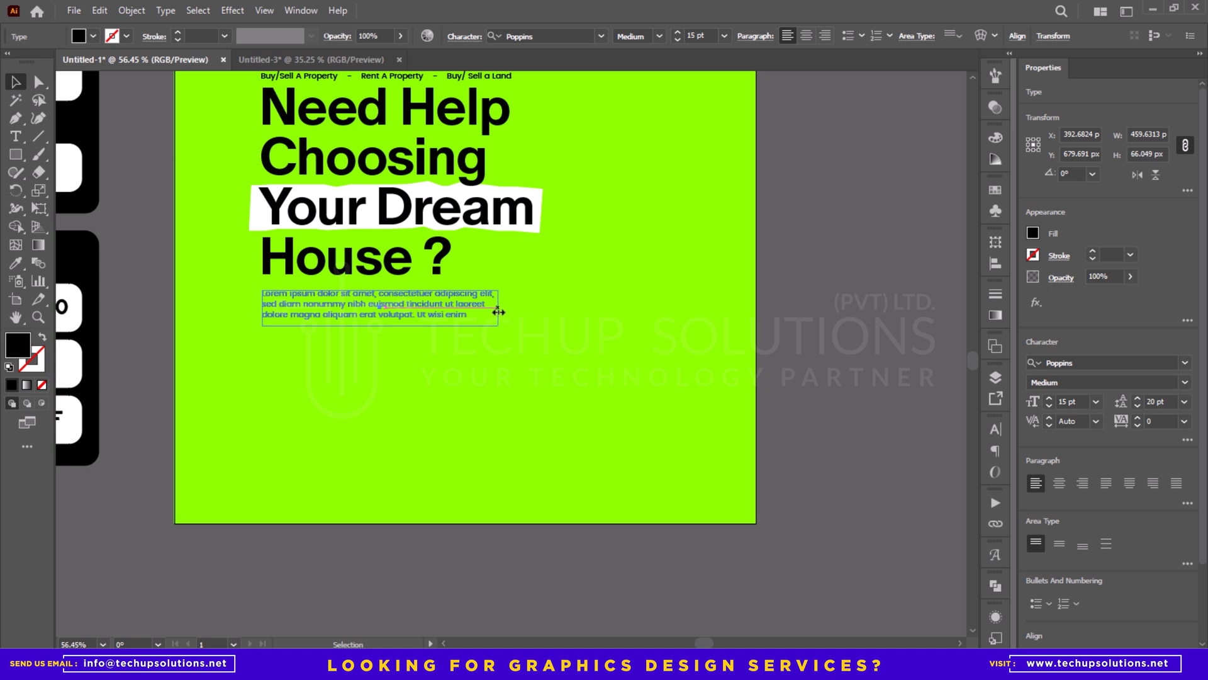
drag(499, 311, 494, 312)
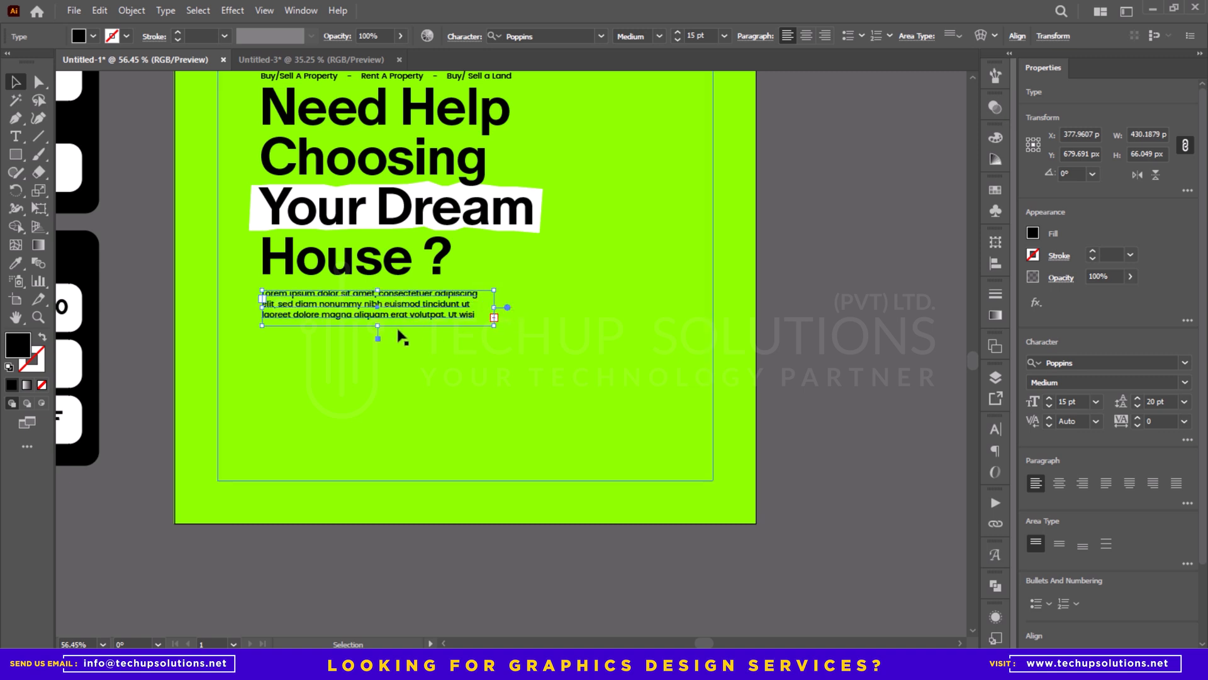
- Remove "Ut wisi enim" so the paragraph ends at "volutpat." and narrow its frame to about 407 px
key(t)
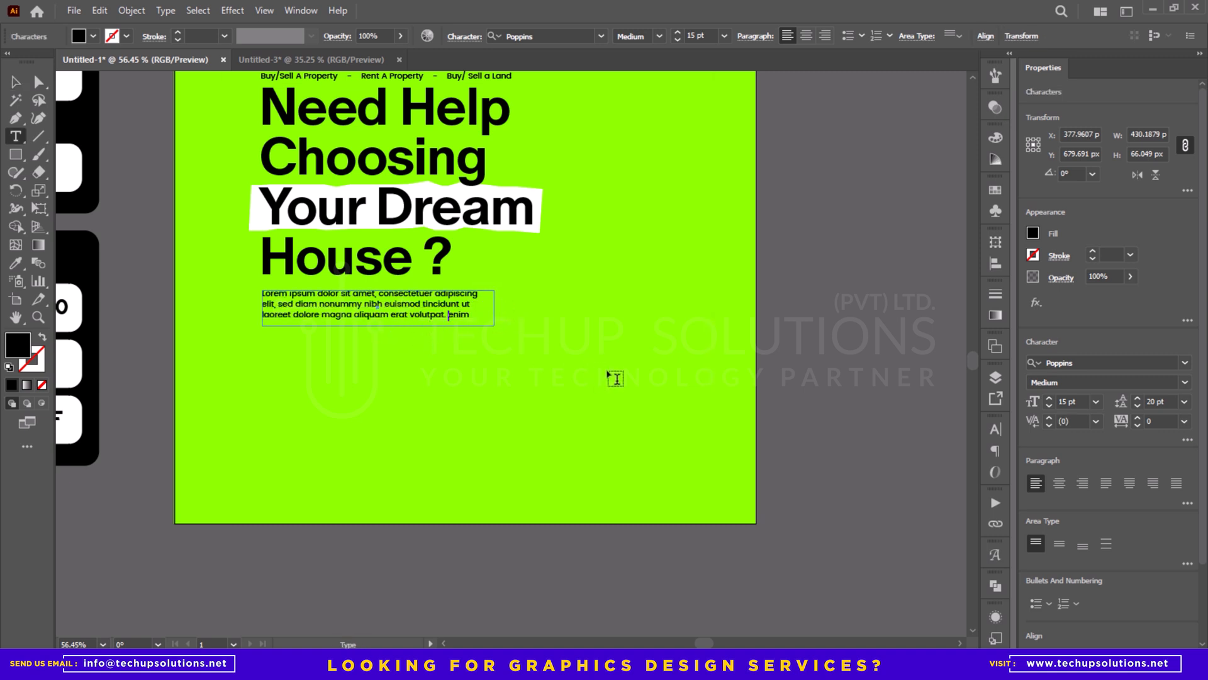
key(ctrl)
key(BackSpace)
key(Escape)
drag(494, 308, 392, 333)
- Try a font size of 20 pt on the placeholder paragraph, and settle on 18 pt
key(ctrl+space)
click(699, 286)
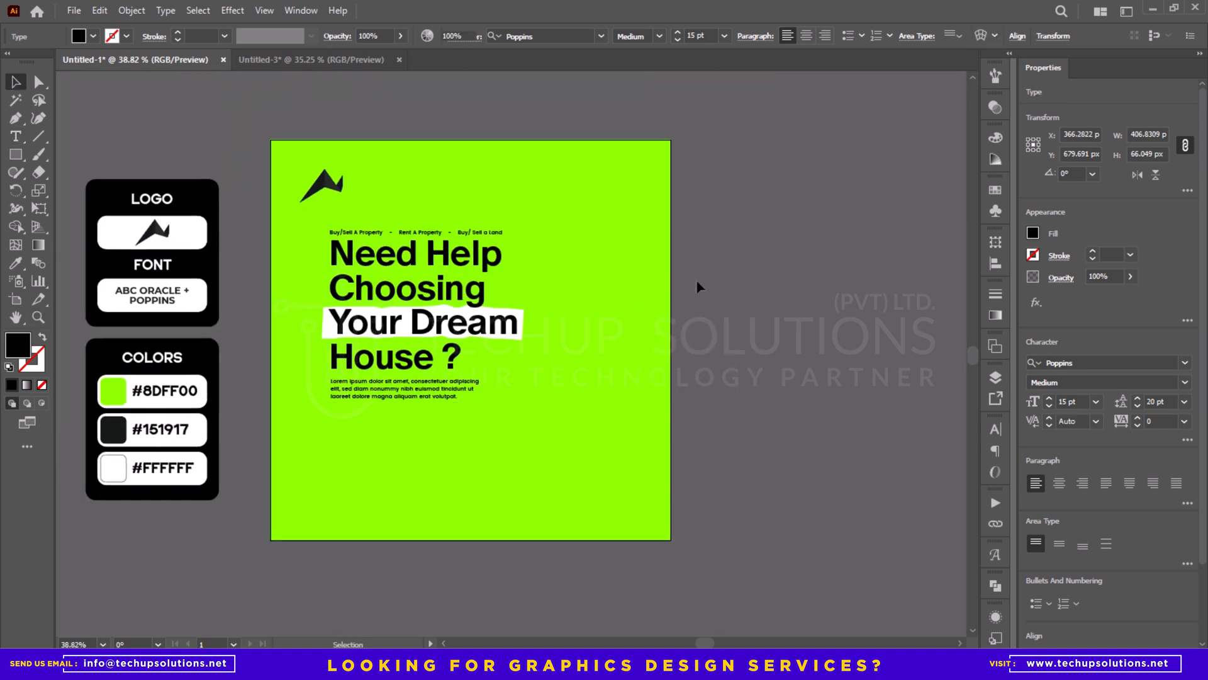
key(ctrl+space)
drag(456, 391, 559, 448)
click(412, 400)
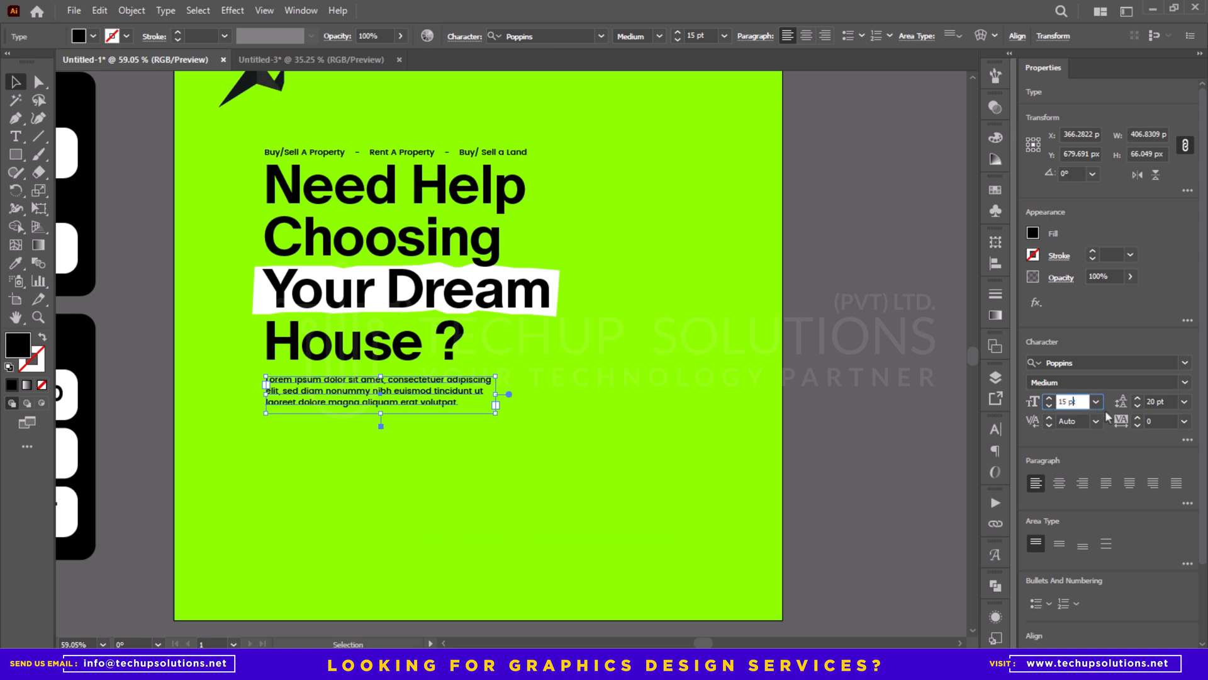
text(20)
key(Tab)
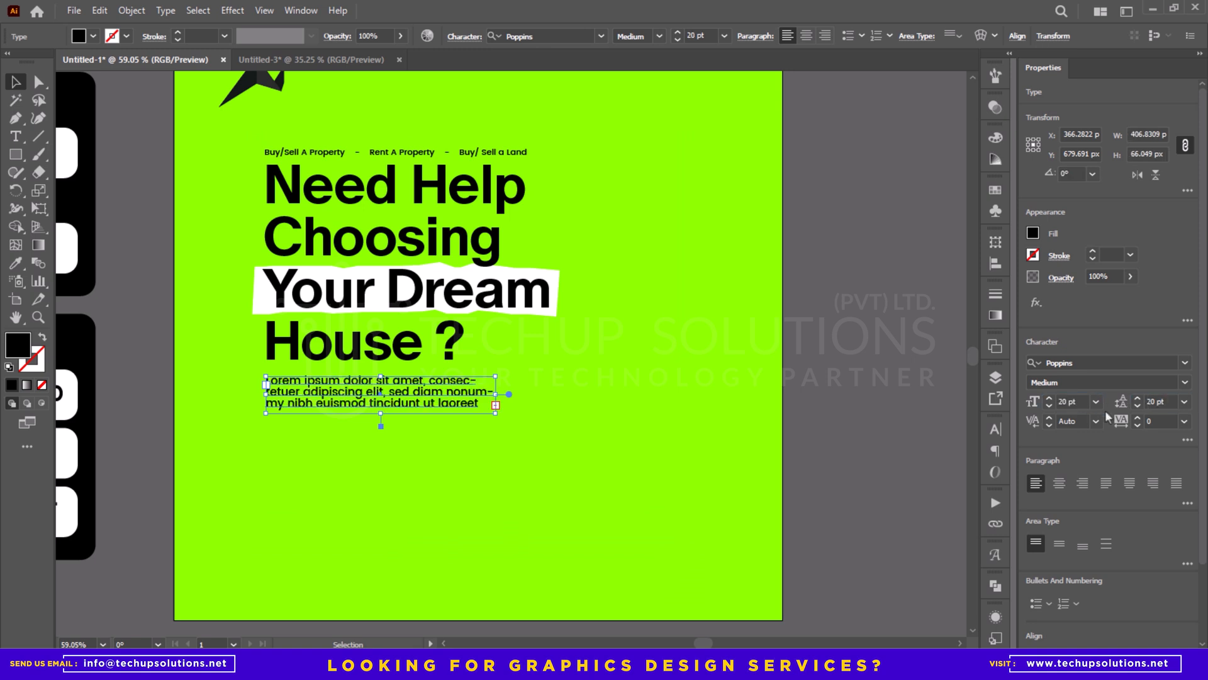
text(18)
key(Return)
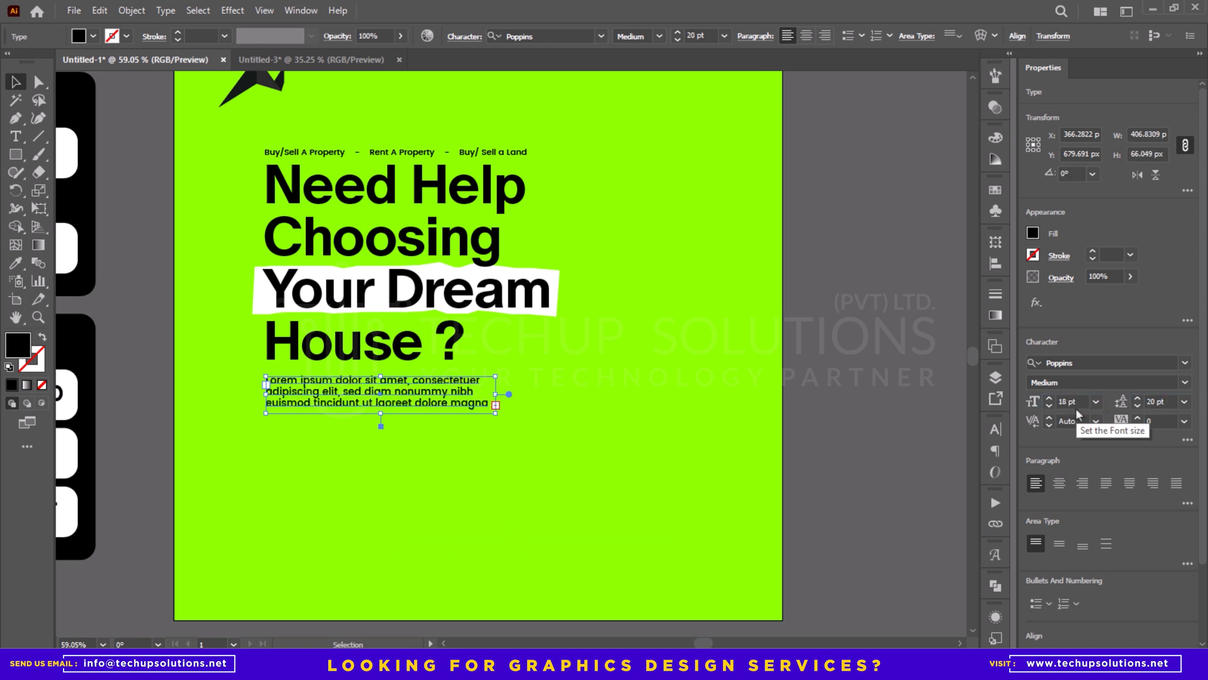
- Extend the paragraph's frame to about 78 px high and set its leading to 23 pt
drag(380, 420, 381, 421)
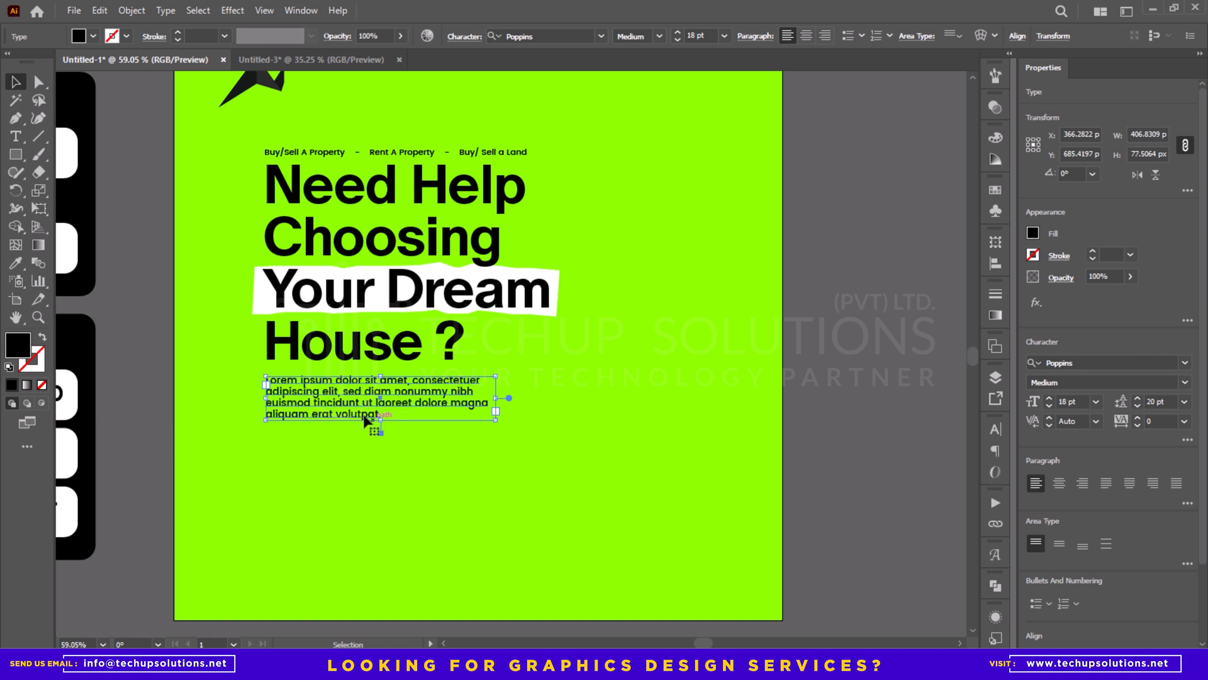
key(Up)
key(Up)
key(Up)
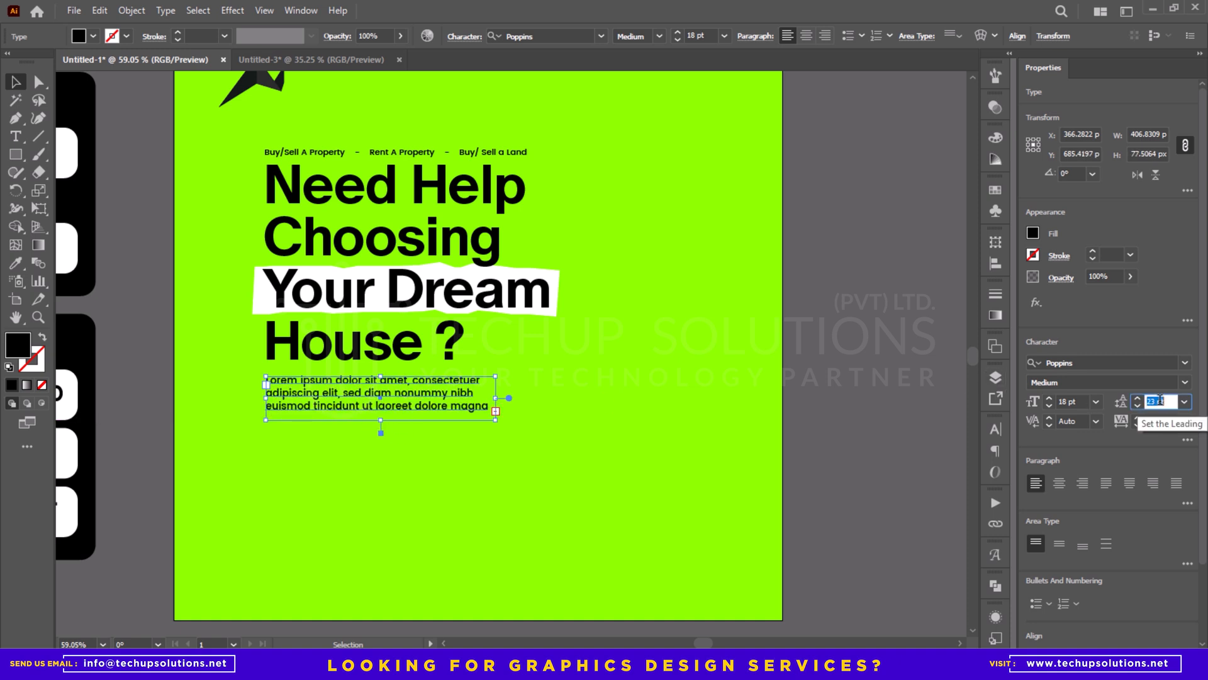
key(Return)
- Delete "aliquam erat volutpat." from the paragraph's end and nudge the paragraph slightly upward
click(496, 412)
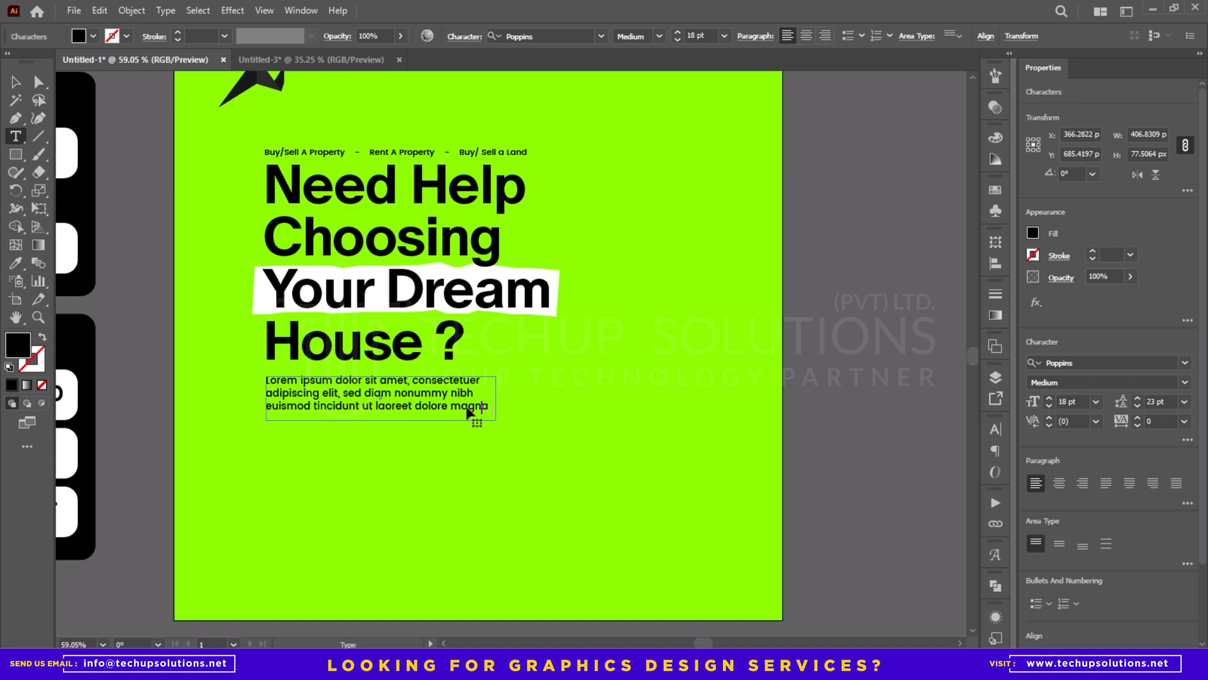
key(Escape)
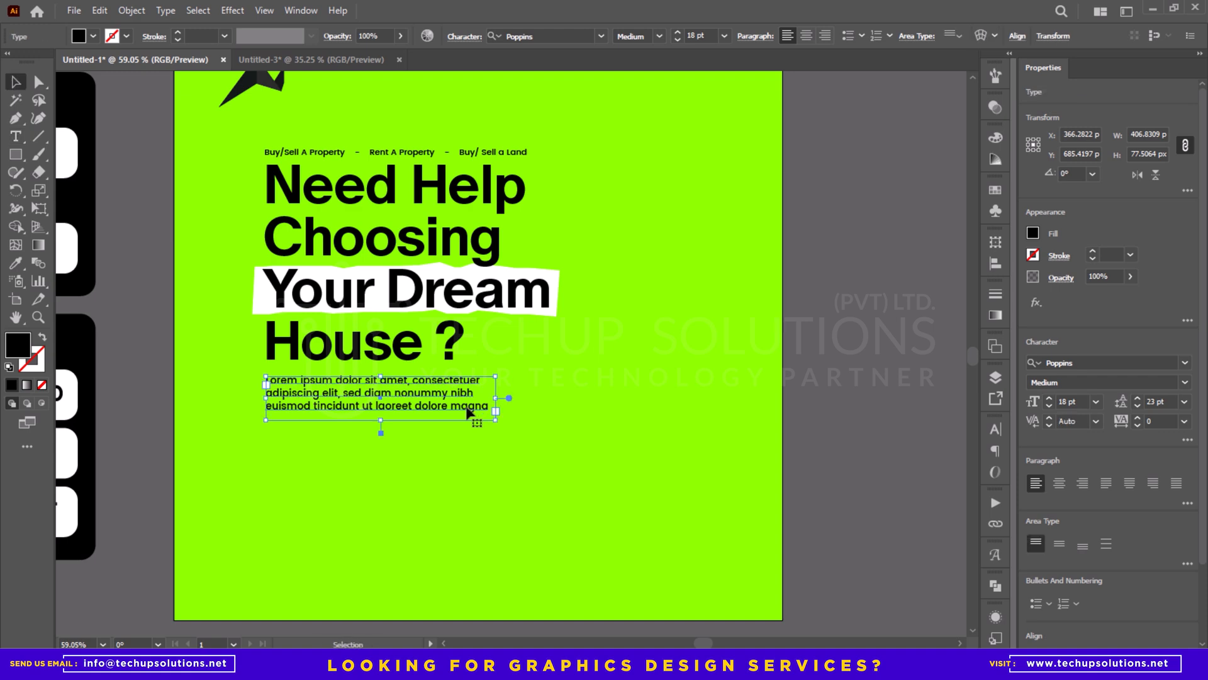
drag(317, 377, 291, 375)
drag(290, 375, 296, 407)
key(Up)
key(Up)
key(Up)
key(Up)
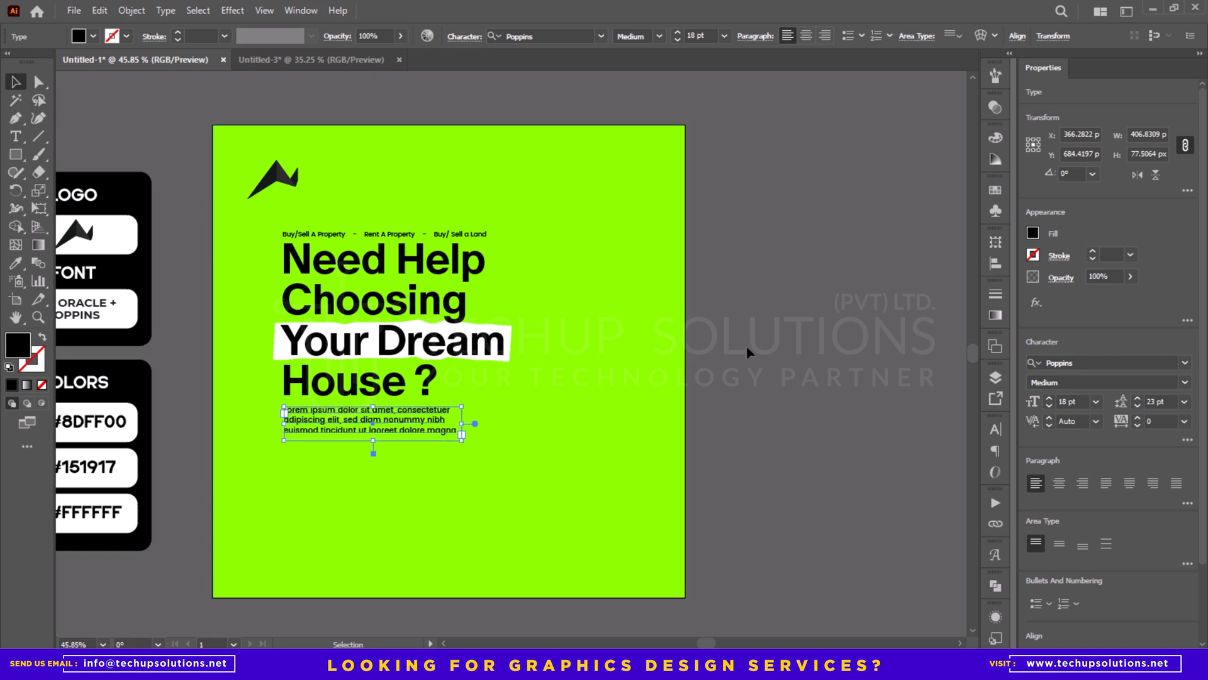
click(772, 338)
- Scale the headline group and paragraph together to about 519 px wide and shift them slightly right and upward
click(426, 429)
shift+click(404, 388)
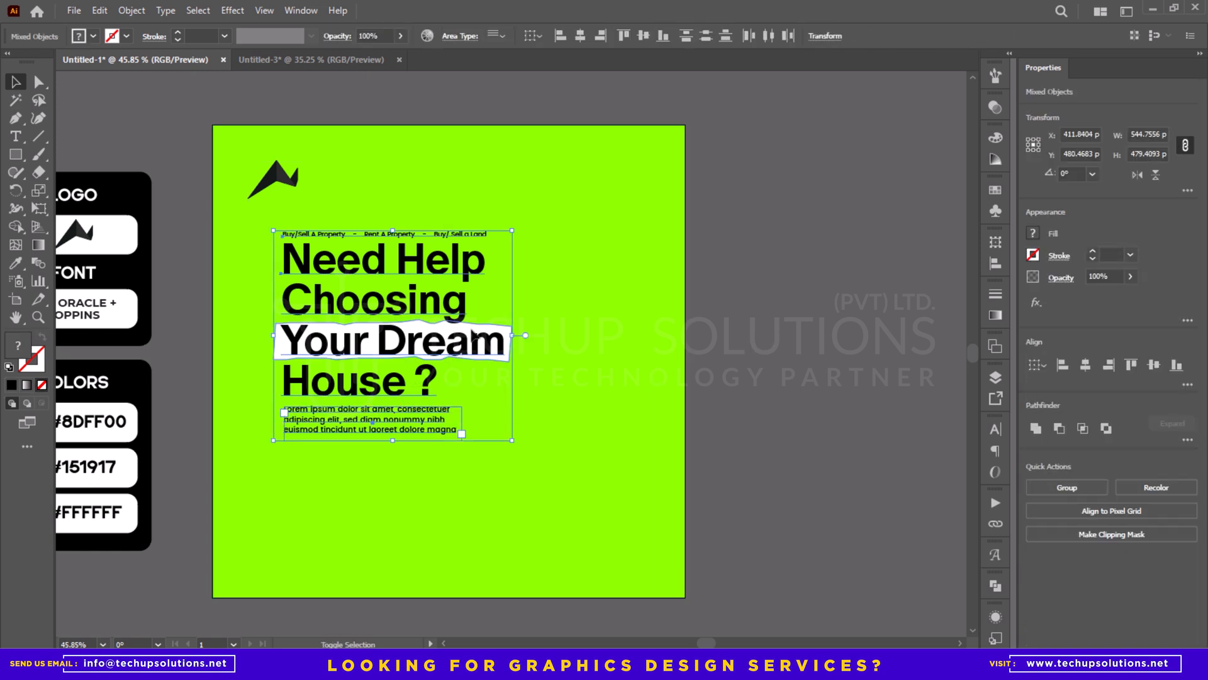
drag(512, 231, 501, 241)
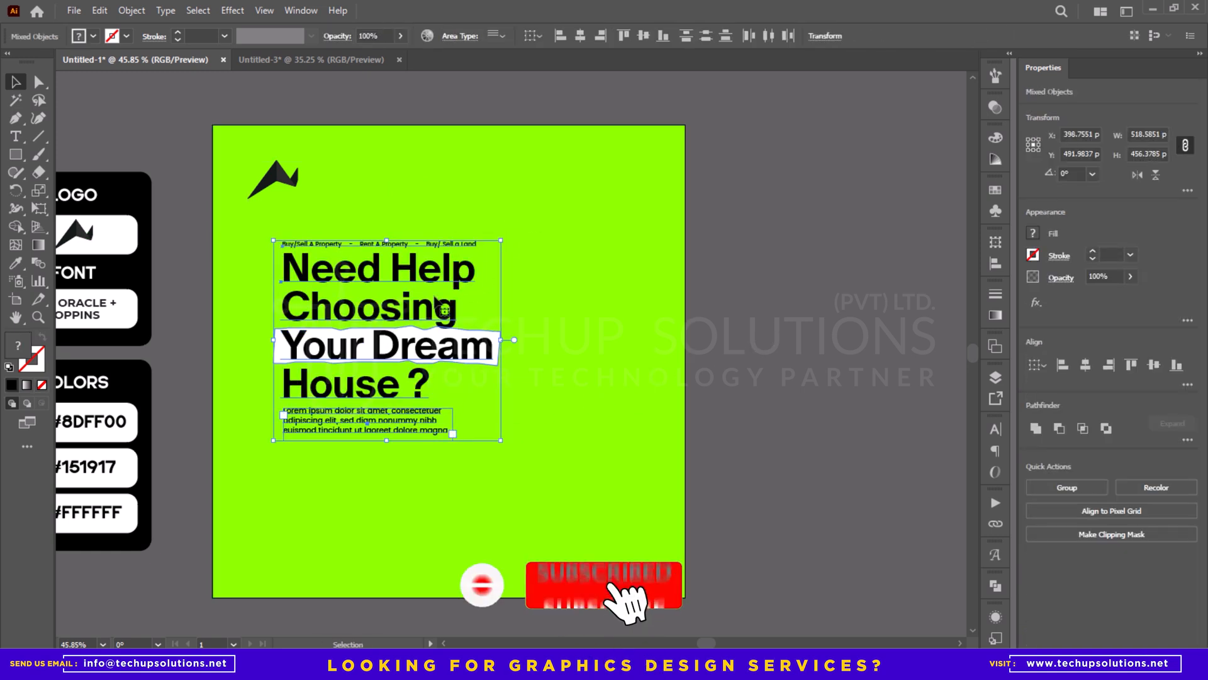
drag(435, 295, 443, 290)
click(762, 292)
drag(750, 311, 775, 281)
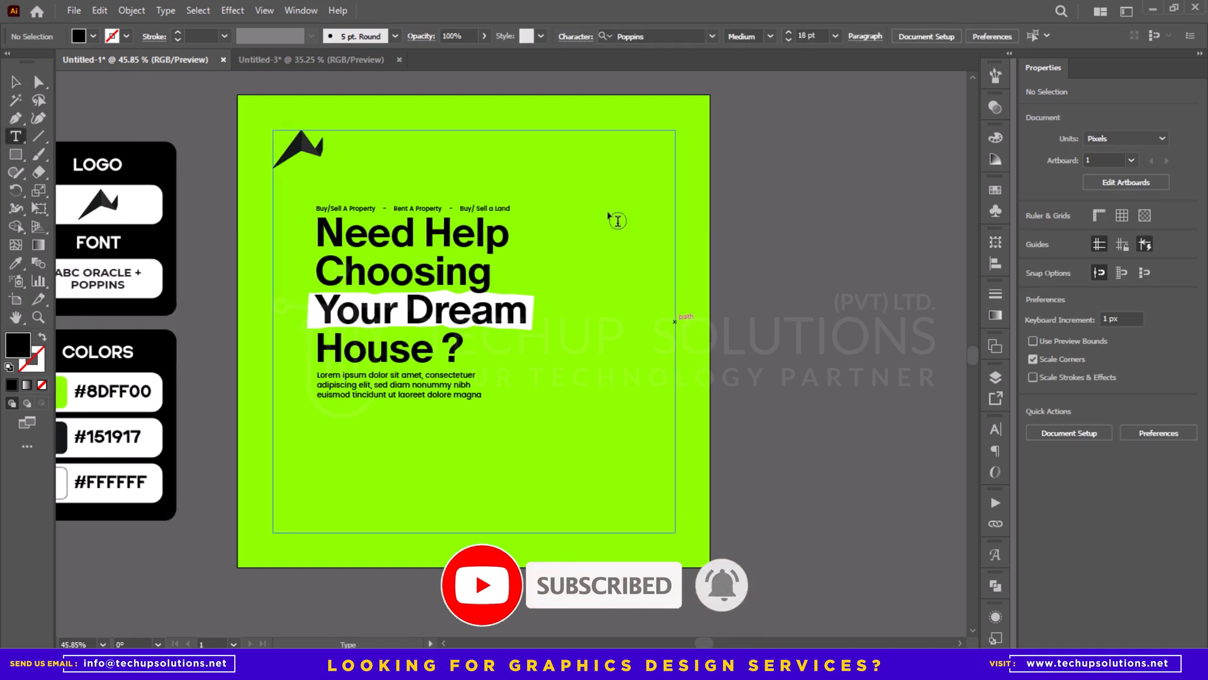
- Place a "Lorem ipsum" text object beside the headline and scale it up to about 50 pt
key(t)
click(563, 277)
key(Escape)
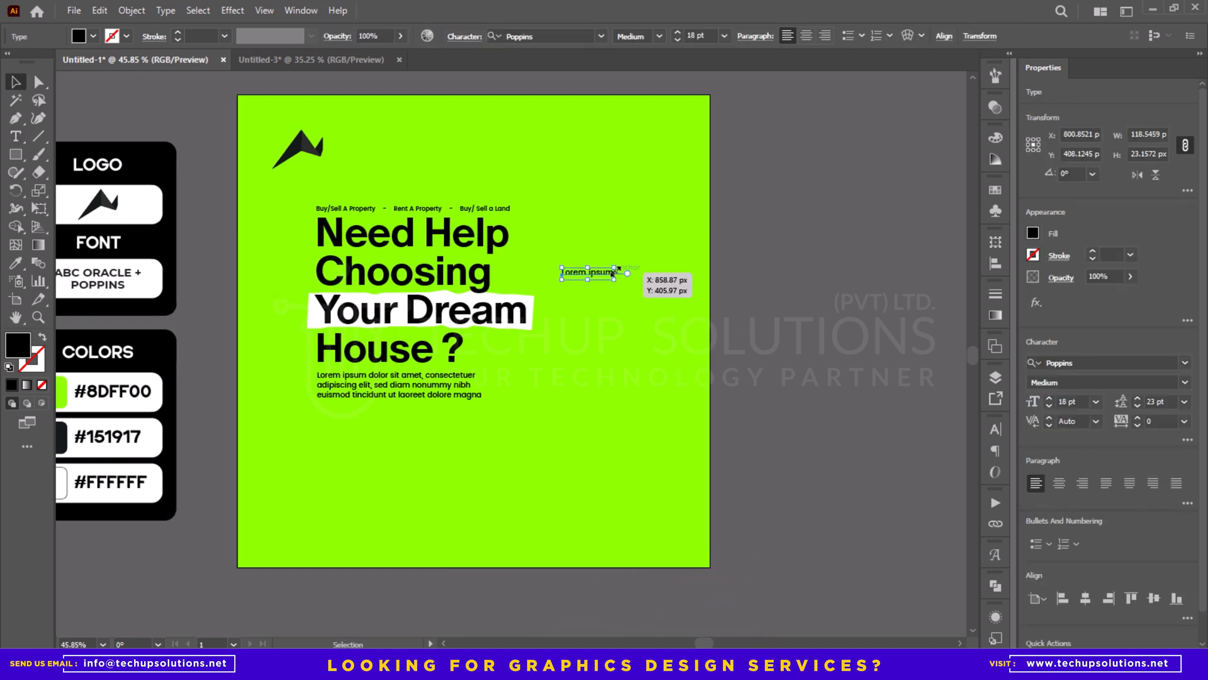
drag(615, 268, 635, 246)
- Set the new sample text's font to Nexa Extra Light
key(t)
click(629, 279)
key(ctrl+a)
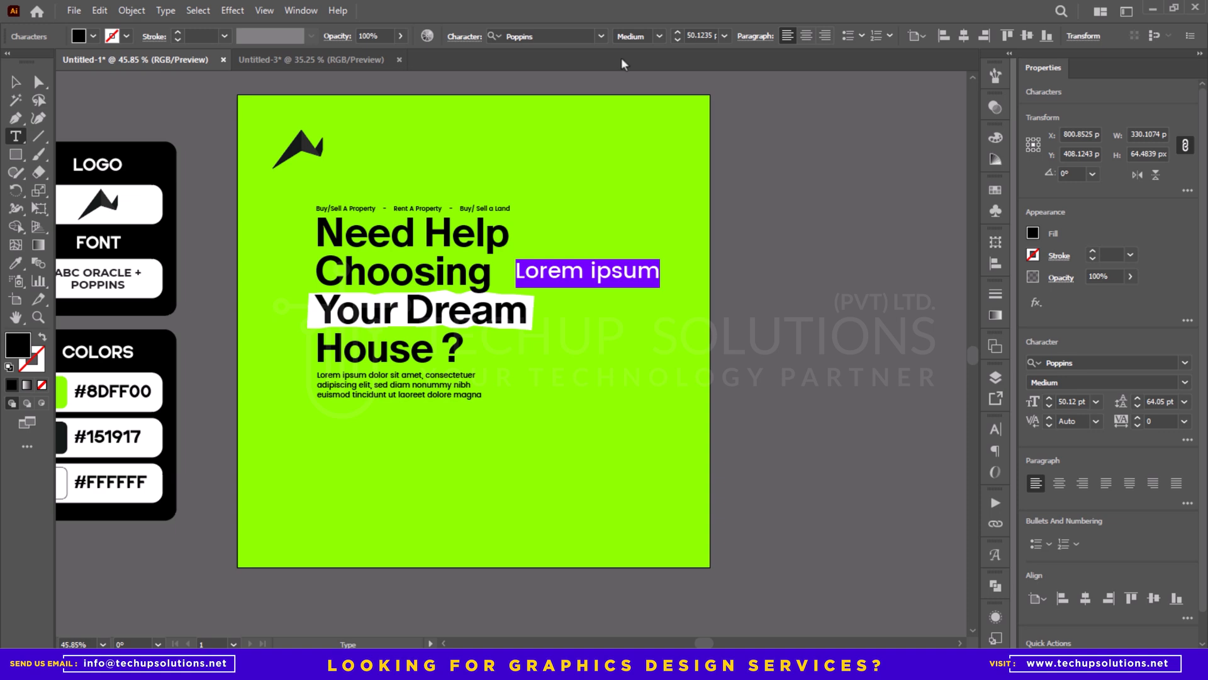
click(549, 29)
text(Nexa)
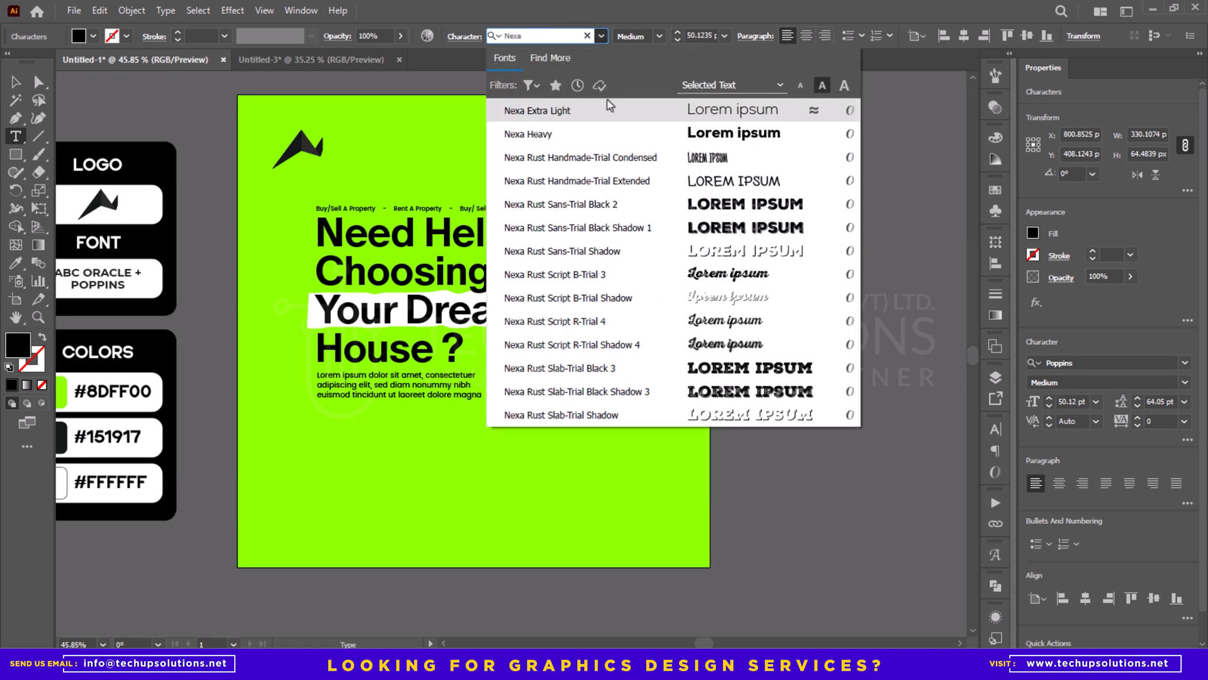
click(609, 107)
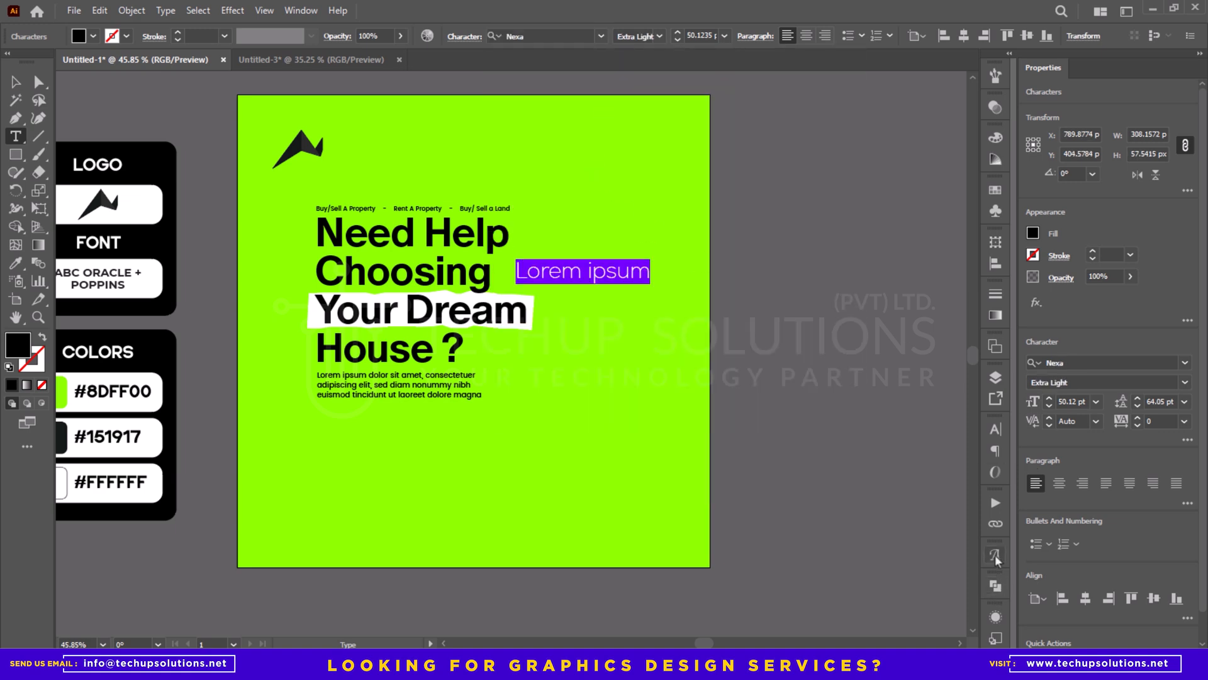
- Replace the sample text with Nexa's diagonal up-right arrow glyph, and enlarge and place it near the artboard's upper-right area
key(shift+alt+F11)
scroll(879, 427, down, 15)
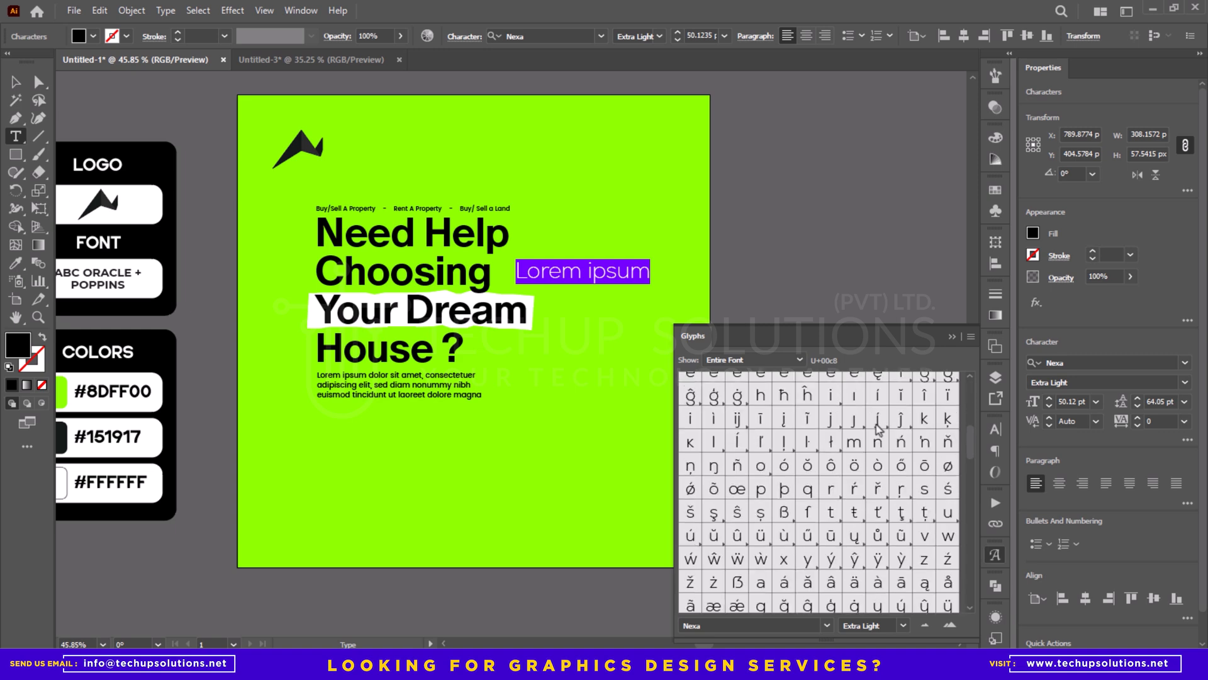
scroll(879, 429, down, 2)
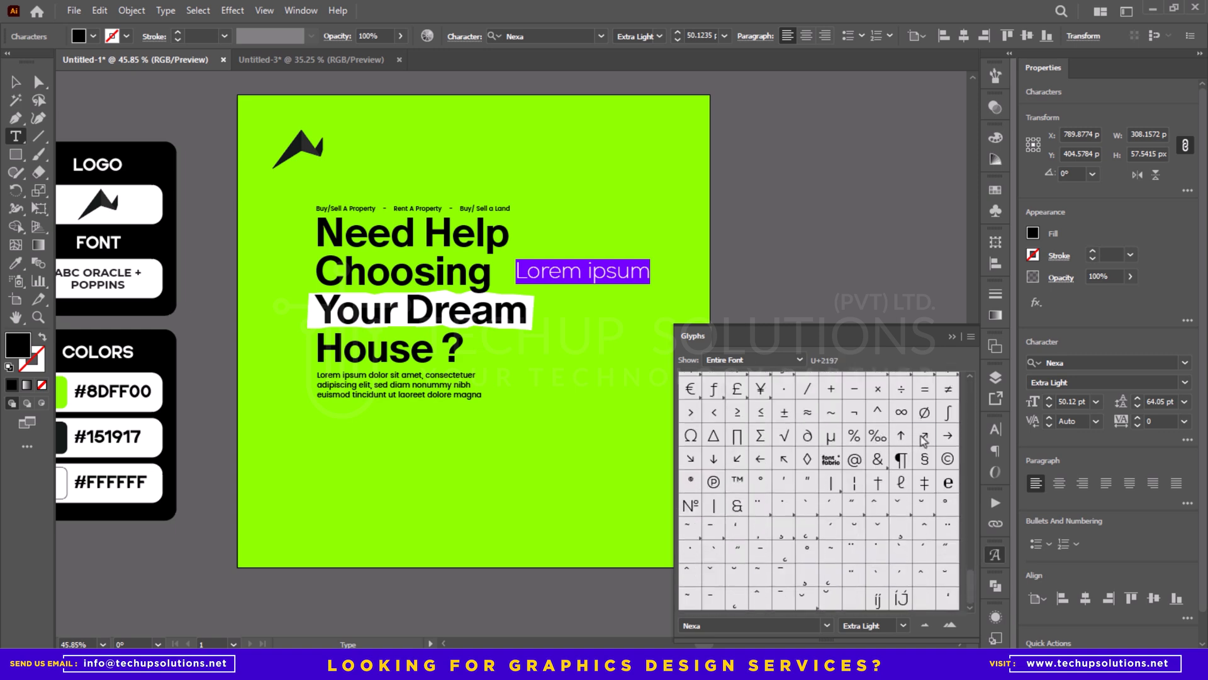
double_click(923, 435)
key(Escape)
click(951, 338)
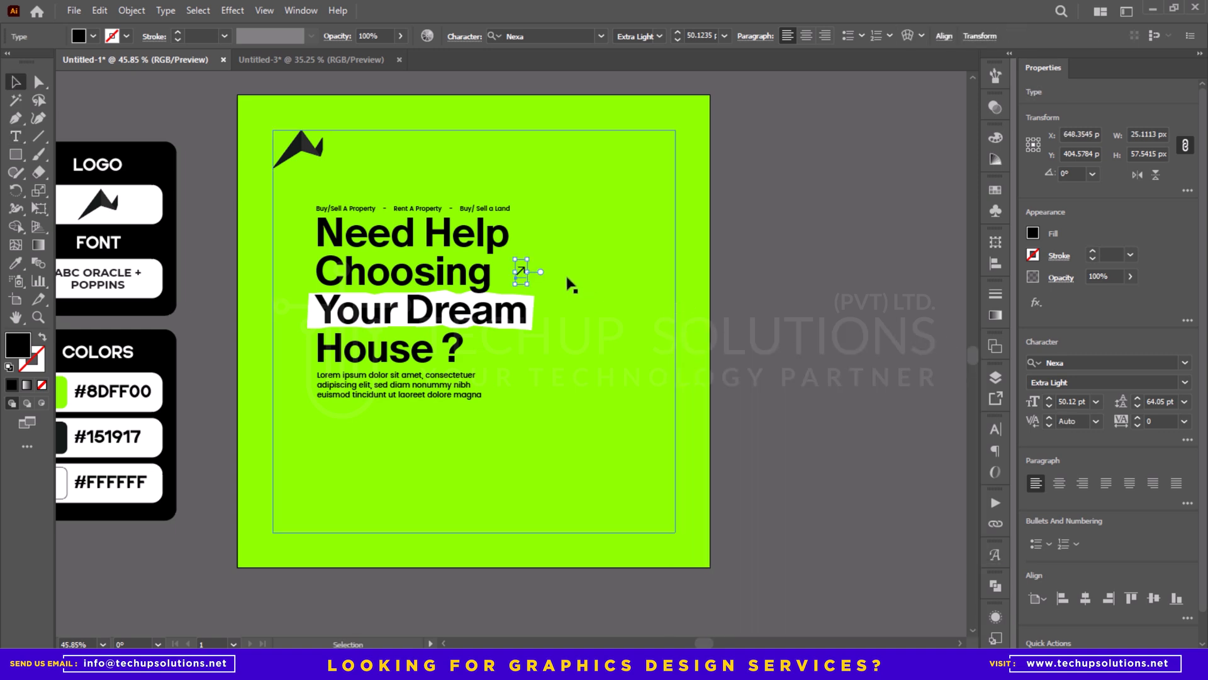
drag(534, 260, 585, 216)
drag(540, 267, 604, 201)
- Scale the headline group and paragraph together to about 476 px wide and shift them slightly left and upward
click(489, 229)
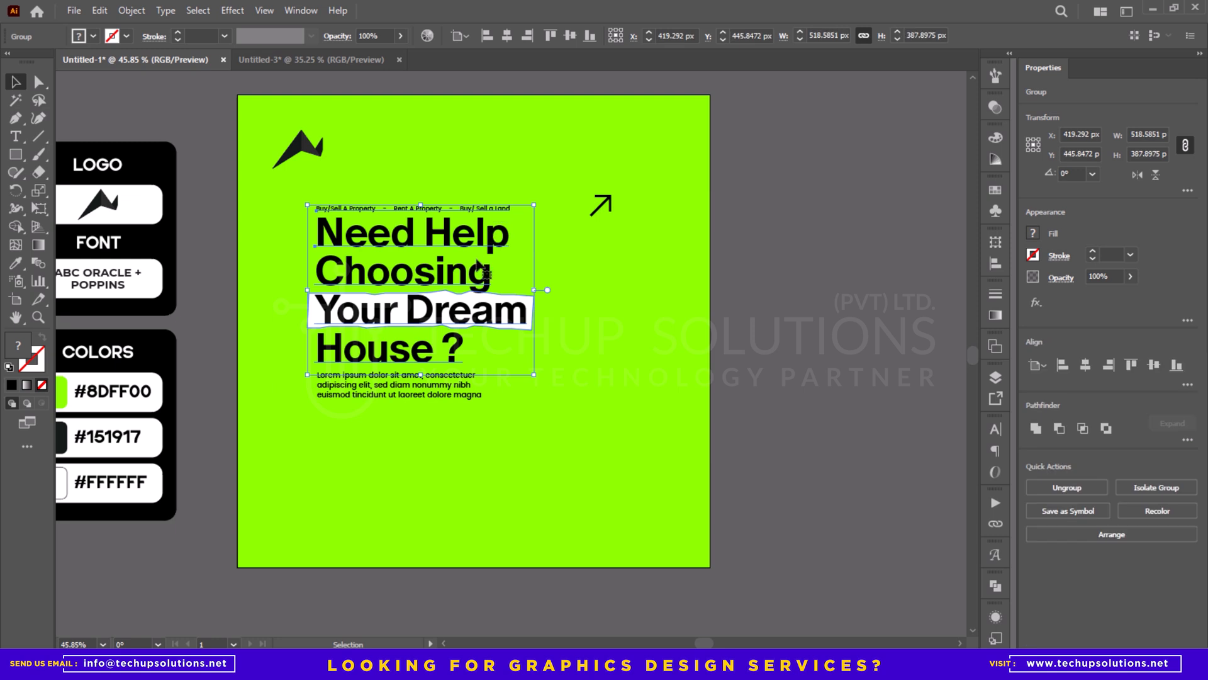
shift+click(437, 406)
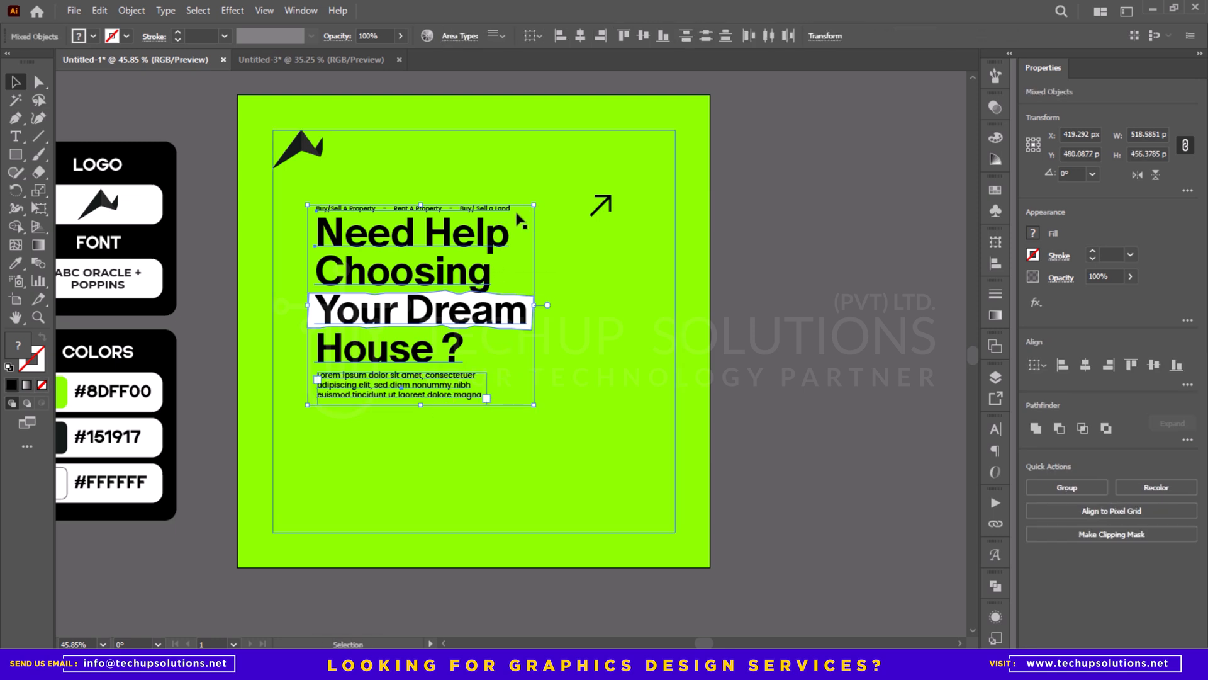
drag(533, 205, 515, 221)
drag(431, 275, 425, 267)
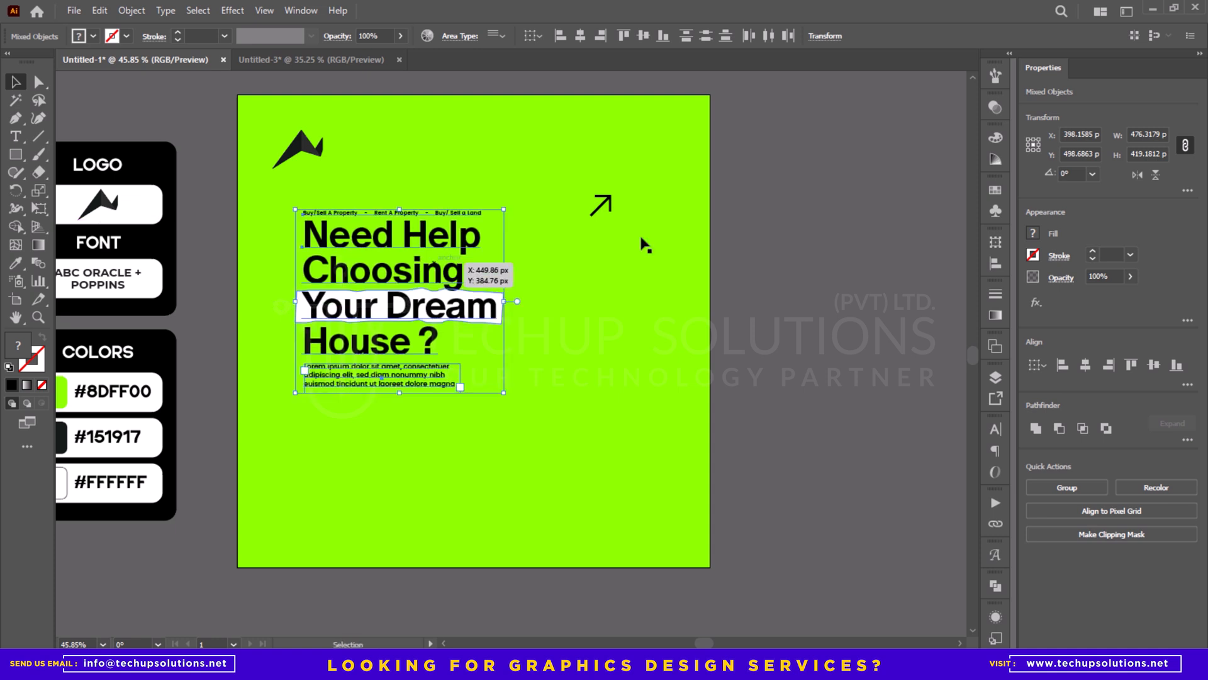
- Draw a circle about 170 px in diameter centred on the arrow, with no fill and a black 1 pt stroke
drag(605, 206, 643, 162)
key(l)
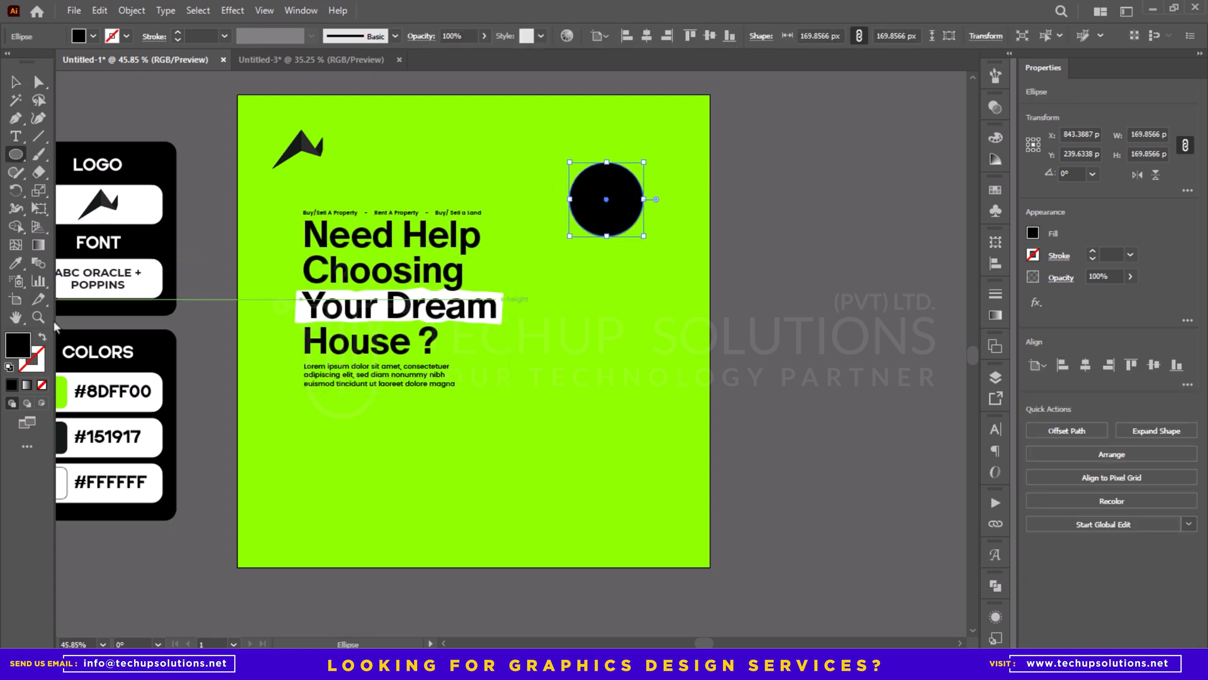
click(42, 340)
- Turn the circle into a text path and enter "REAL ESTATE AGENCY" along it
key(t)
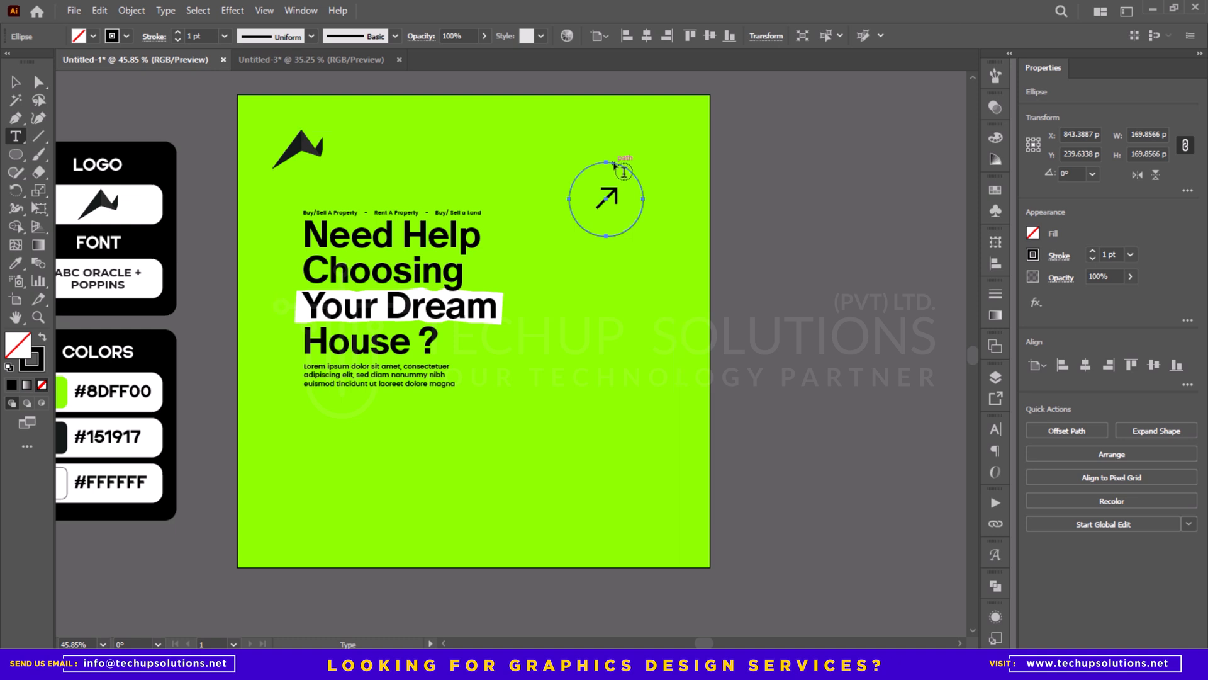
click(634, 177)
key(ctrl+z)
drag(35, 137, 101, 166)
click(615, 163)
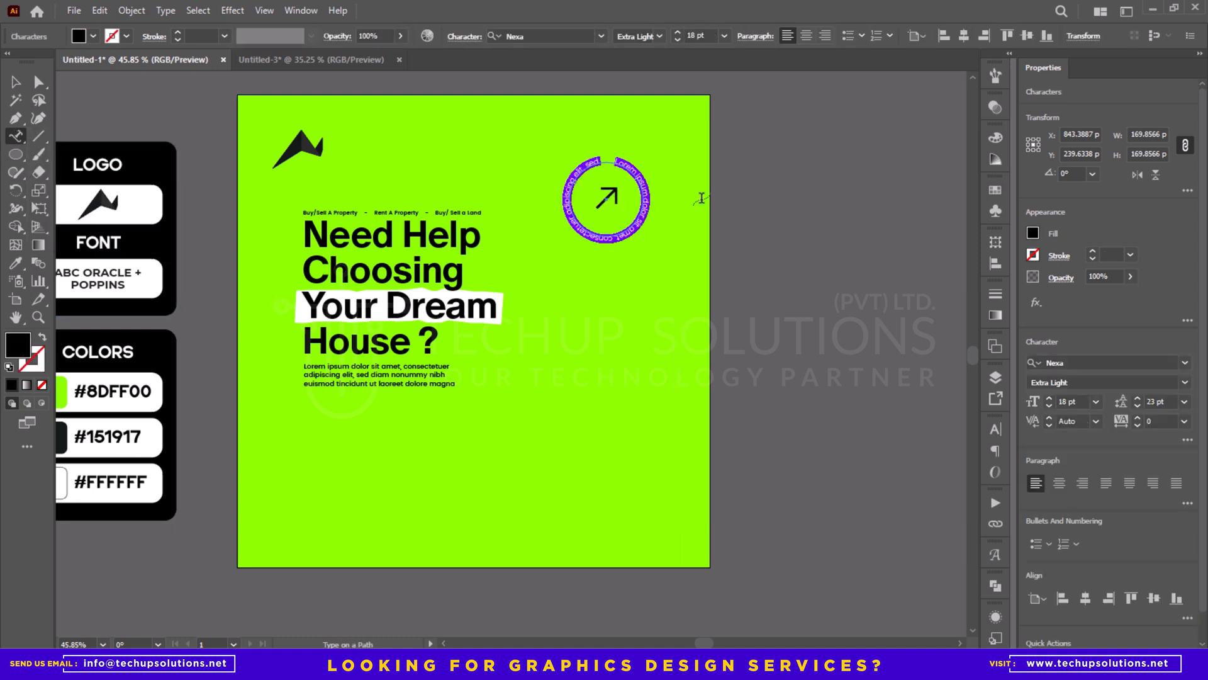
key(BackSpace)
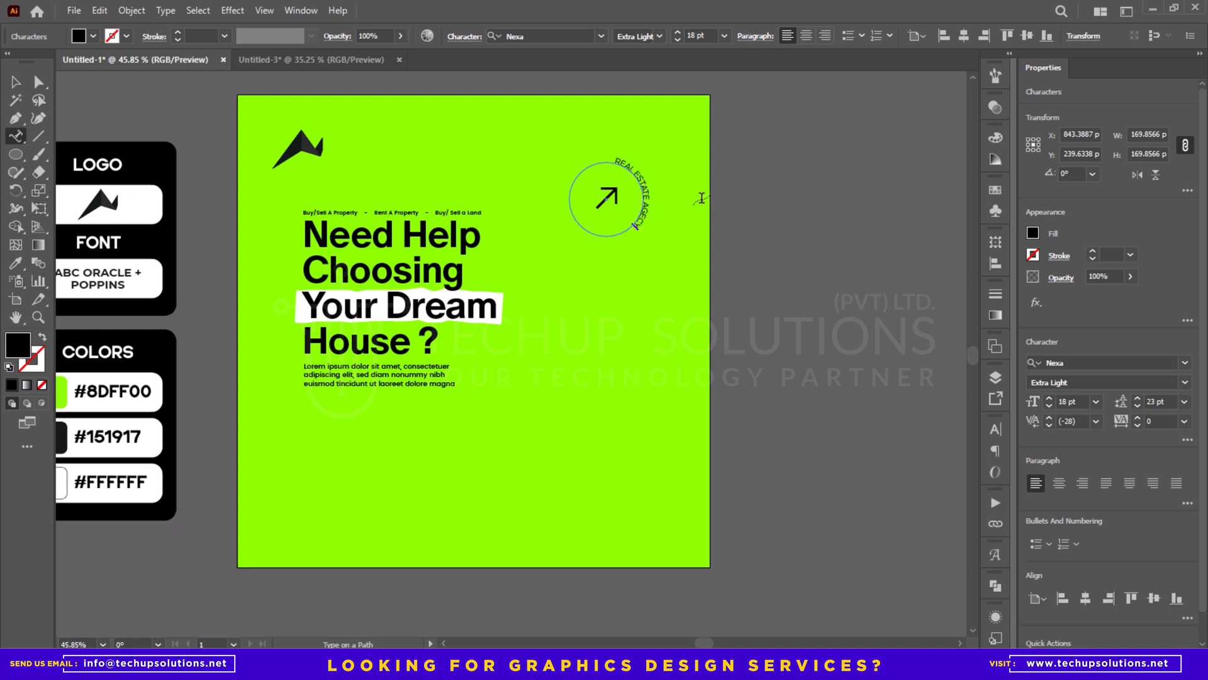
key(Escape)
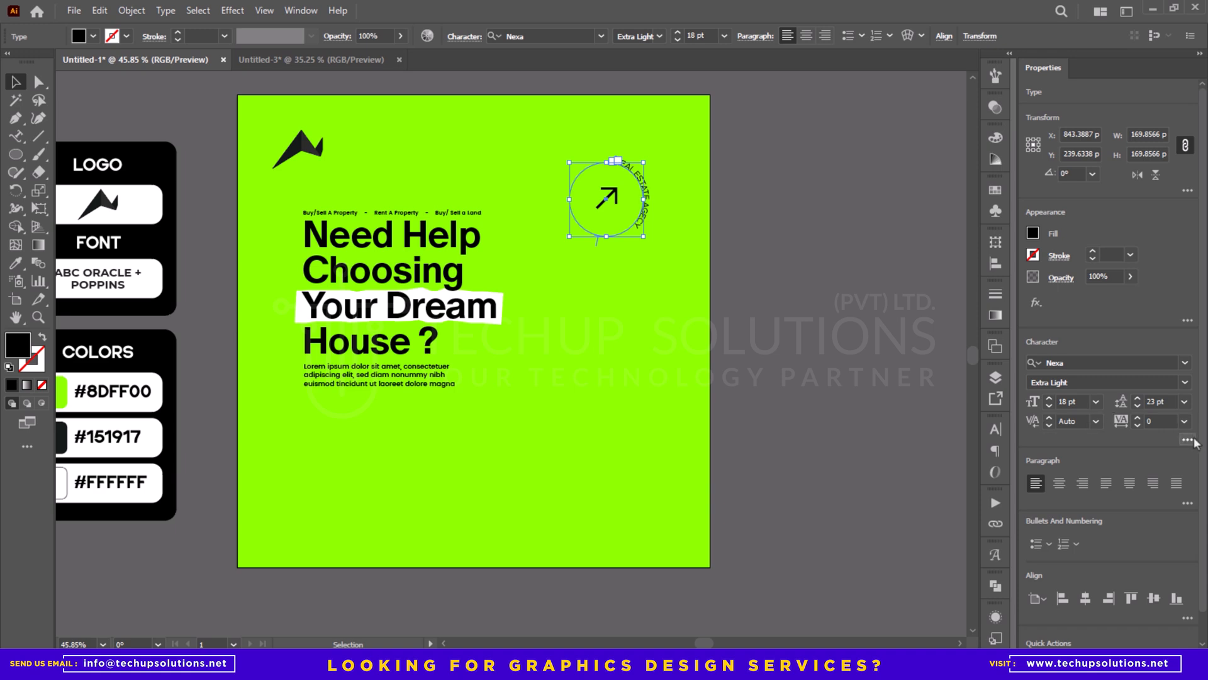
- Change the circular text to Title Case
click(159, 12)
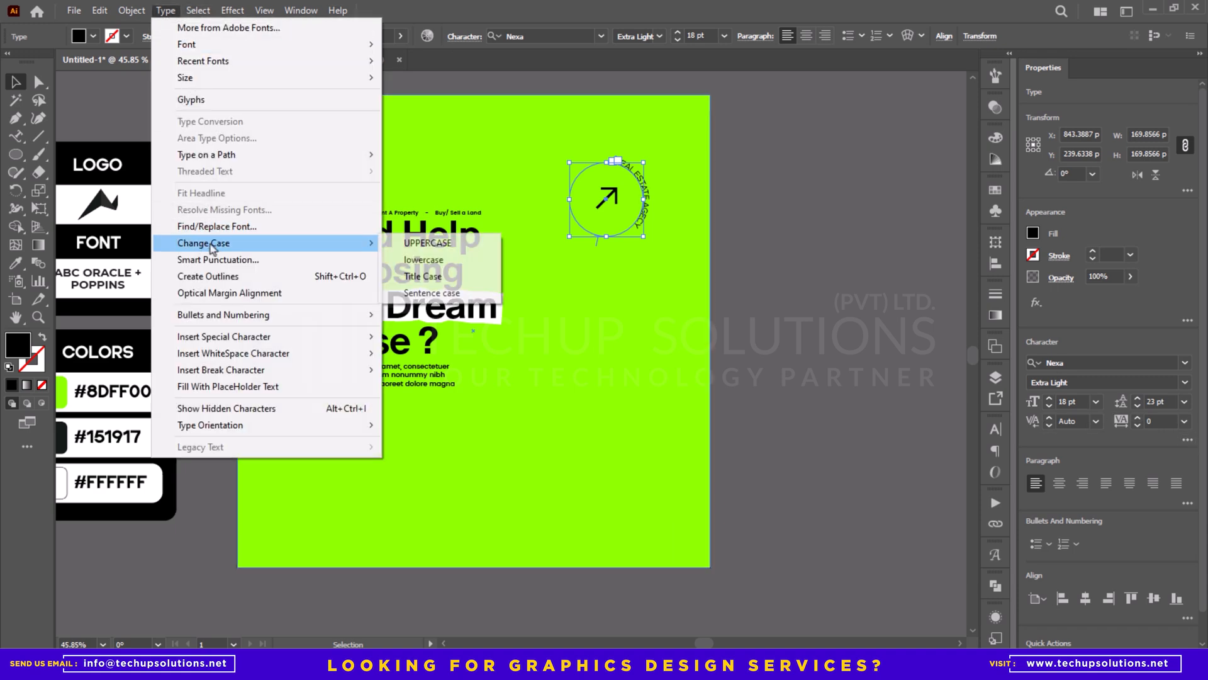
click(420, 276)
click(771, 254)
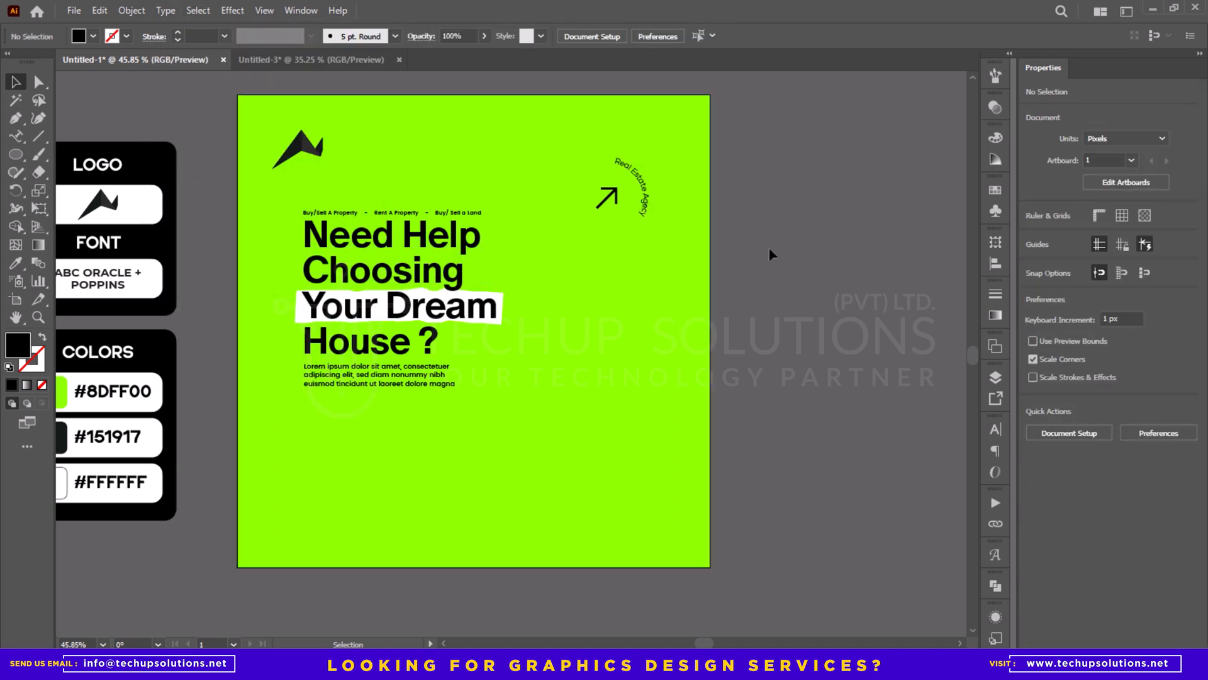
- Try a tracking of 250 on the circular text, and settle on 350
key(a)
click(640, 200)
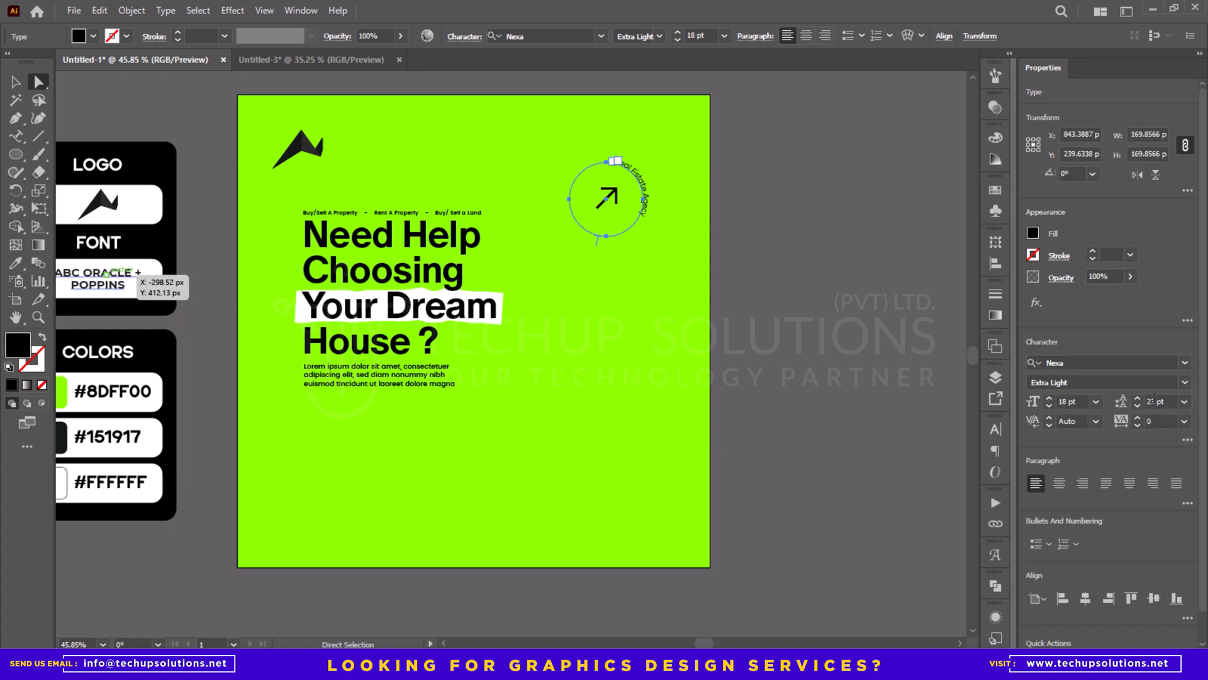
click(1161, 421)
text(250)
key(Return)
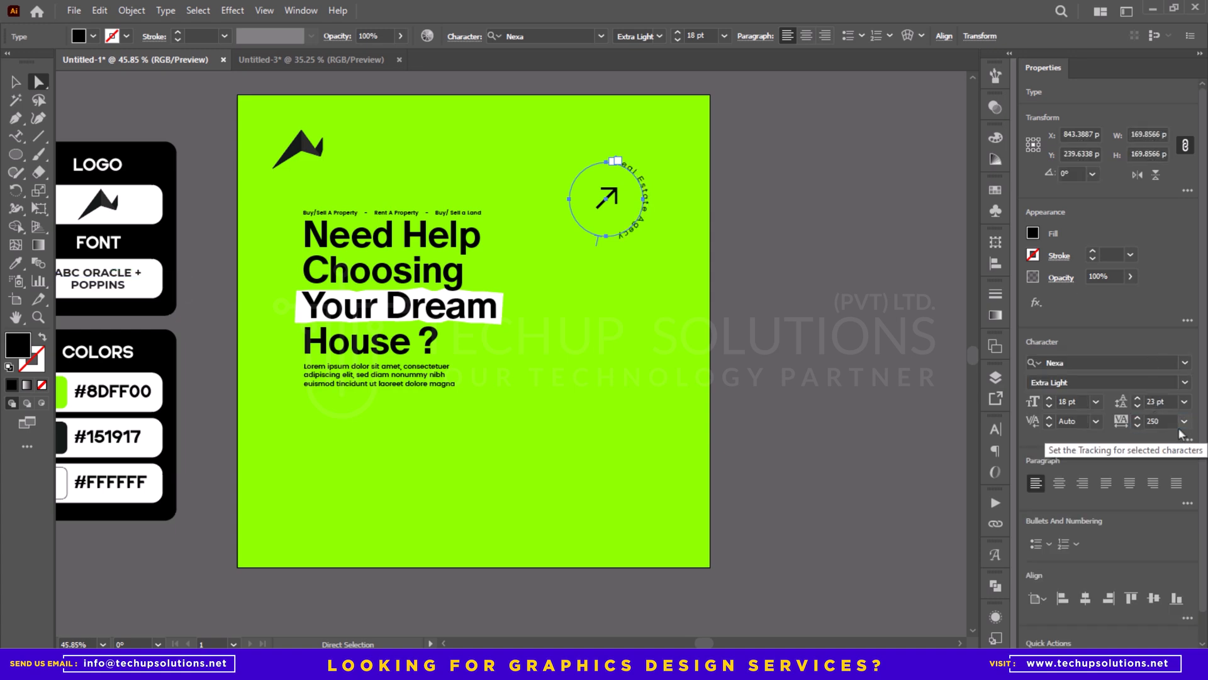
click(1177, 428)
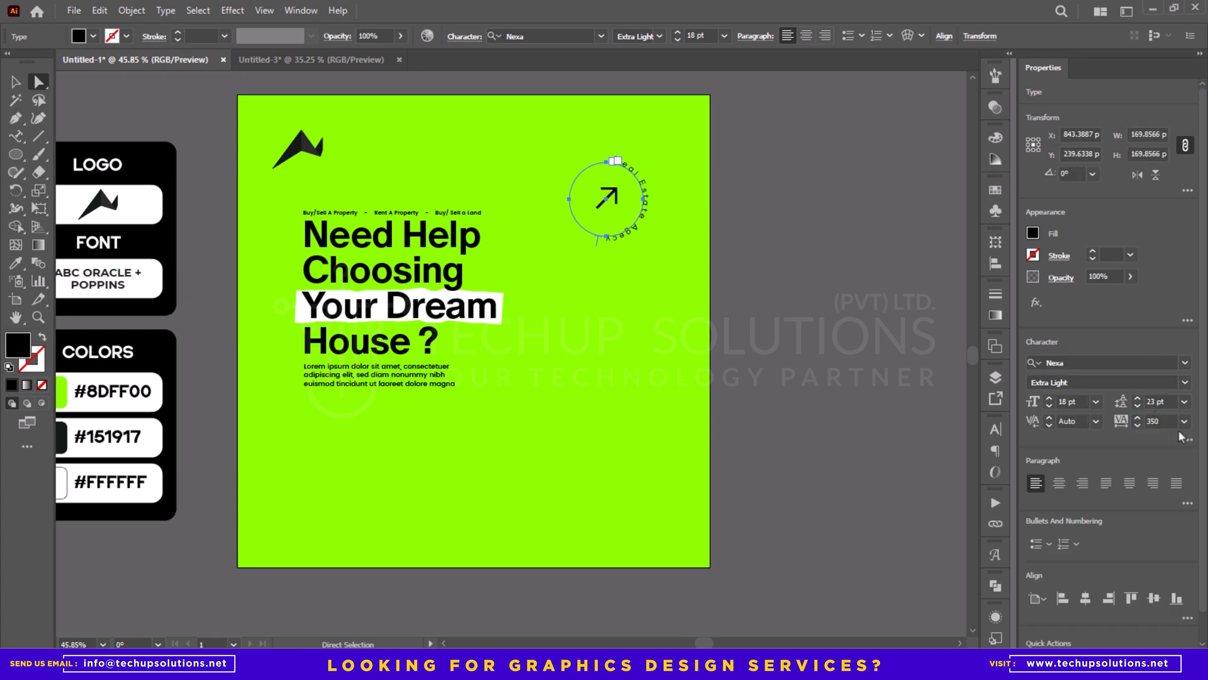
click(795, 300)
- Scale the circular text down to about 145 px in diameter around the arrow and rotate it about 27°
key(z)
drag(598, 187, 660, 183)
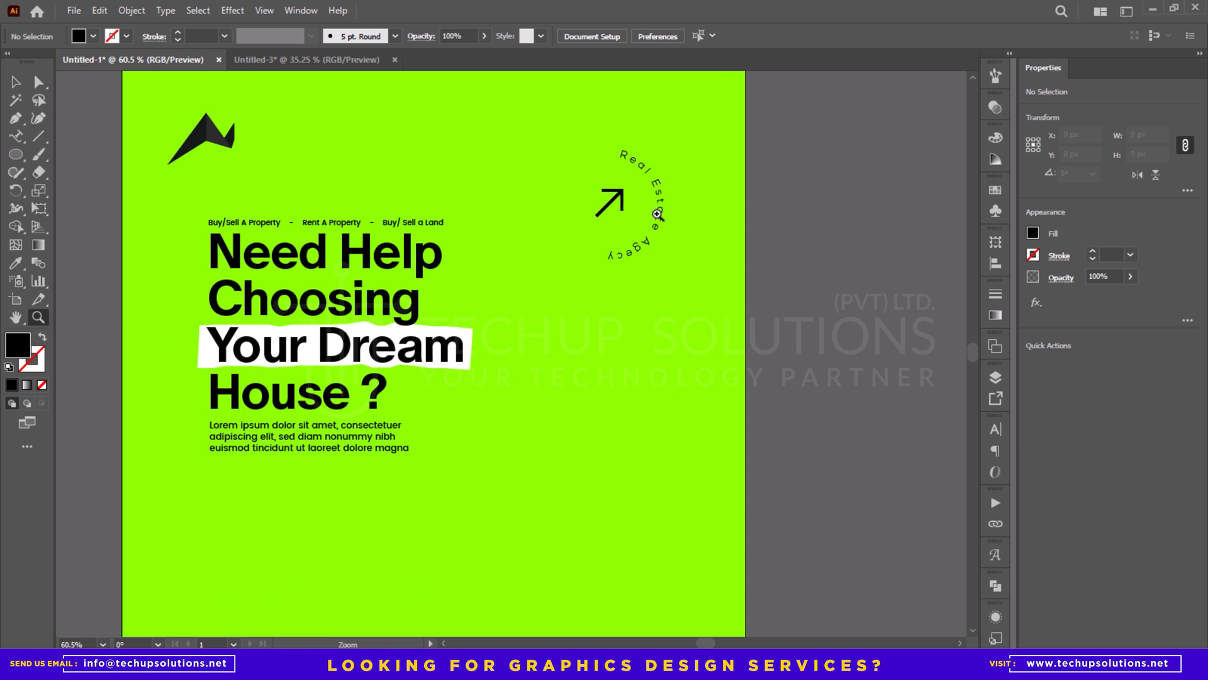
key(v)
click(638, 166)
drag(557, 152, 542, 183)
drag(631, 140, 628, 150)
shift+click(623, 190)
click(768, 196)
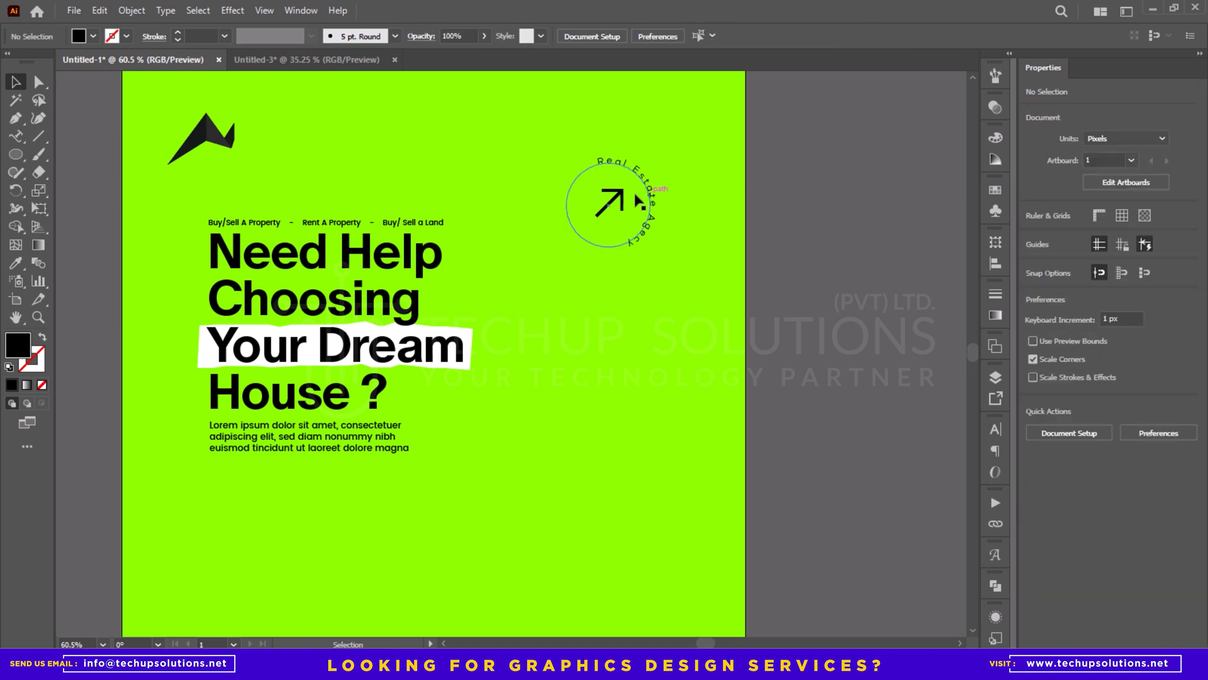
- Convert the arrow glyph to outlines and centre it within the circular text
click(617, 196)
right_click(625, 209)
click(679, 392)
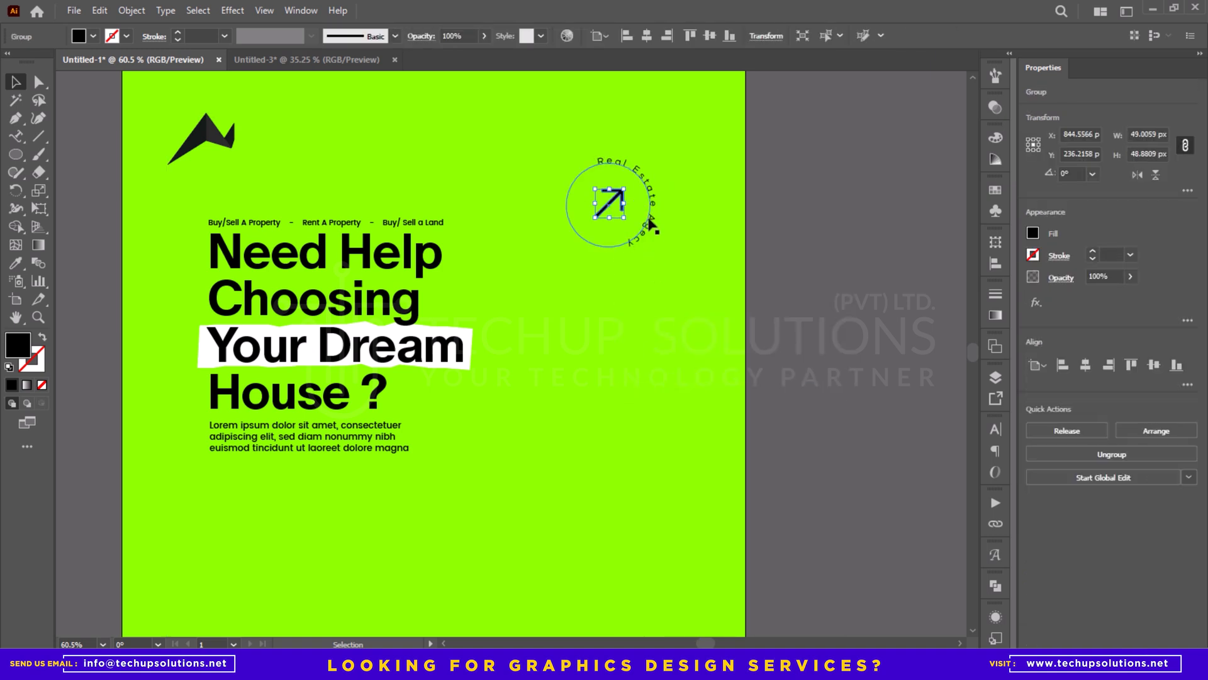
shift+click(650, 197)
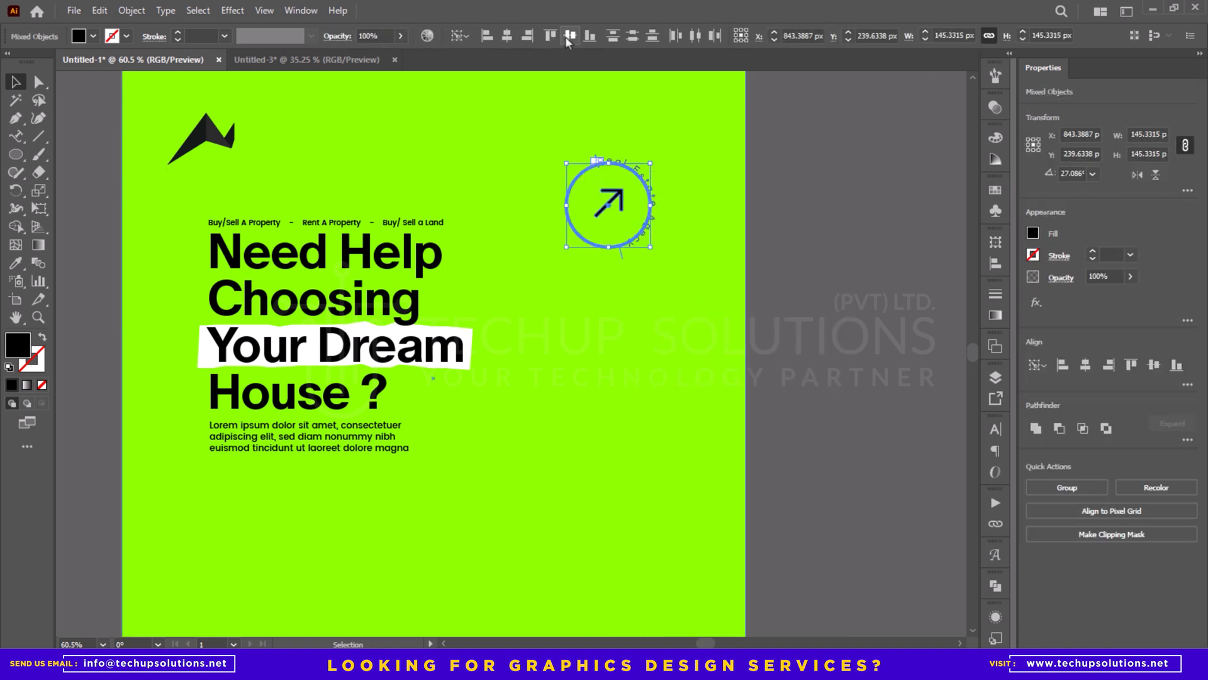
click(569, 39)
click(816, 177)
- Group the arrow with the circular text and shift the badge slightly left
drag(646, 199, 680, 202)
click(646, 180)
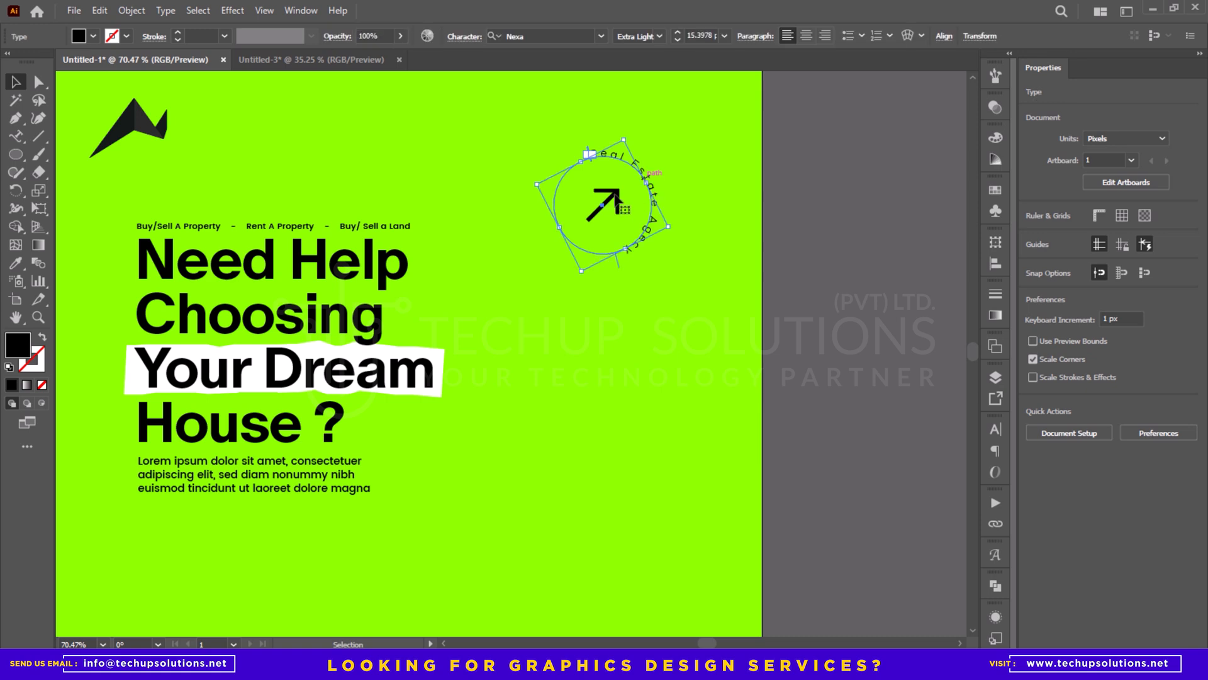
click(620, 203)
scroll(621, 204, down, 5)
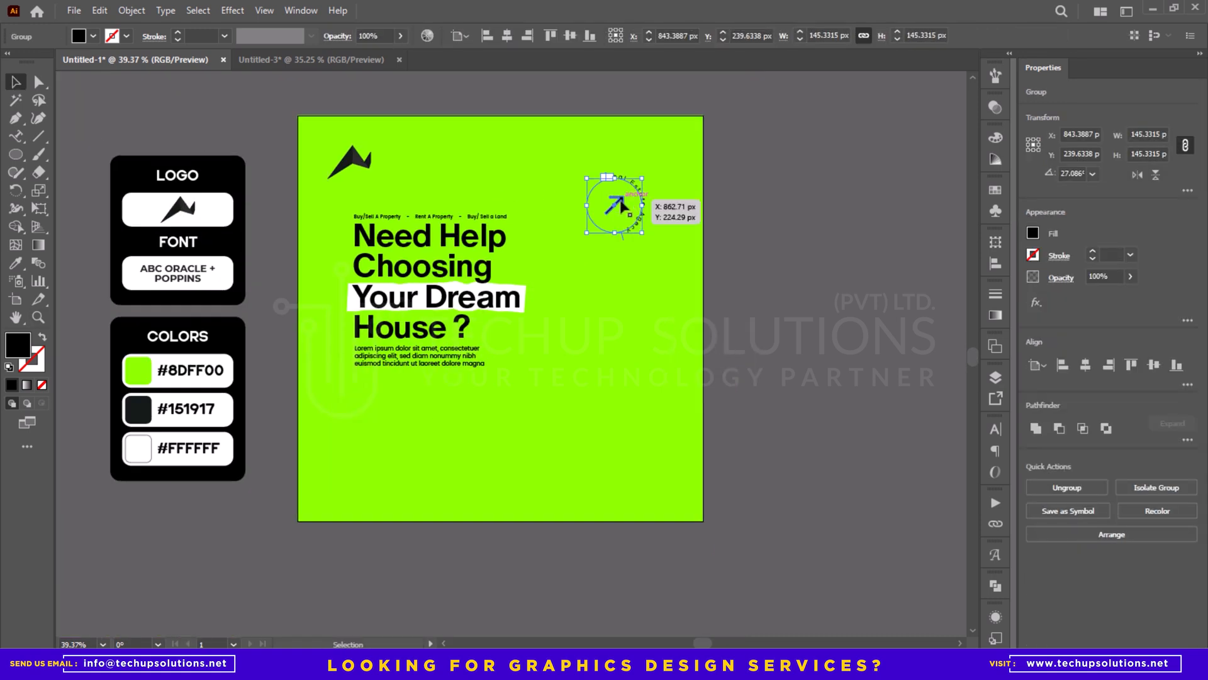
mouse_move(618, 205)
mouse_down()
mouse_move(606, 183)
mouse_move(603, 201)
mouse_up()
click(757, 204)
drag(781, 232, 791, 208)
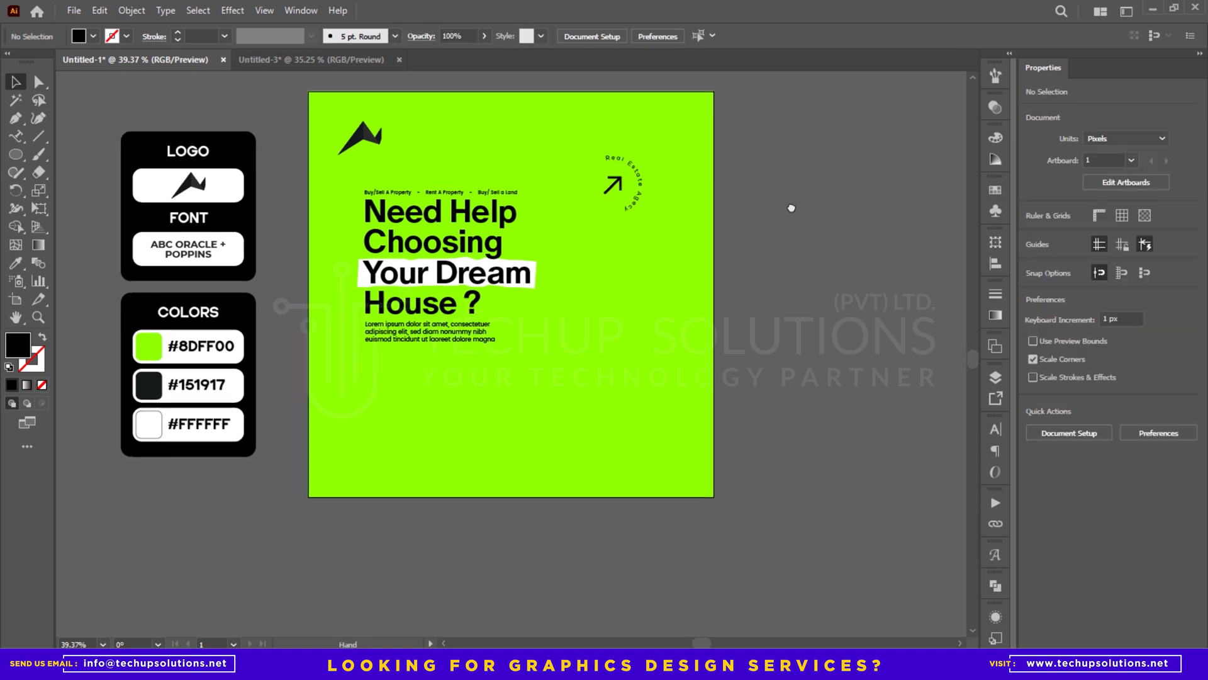
- Draw a black circle about 320 px in diameter in the artboard's lower-right area
mouse_move(593, 388)
mouse_down()
mouse_move(634, 346)
mouse_move(603, 390)
mouse_move(616, 375)
mouse_up()
key(v)
- Try a diameter of 370 px on the black circle
drag(1130, 135, 1206, 178)
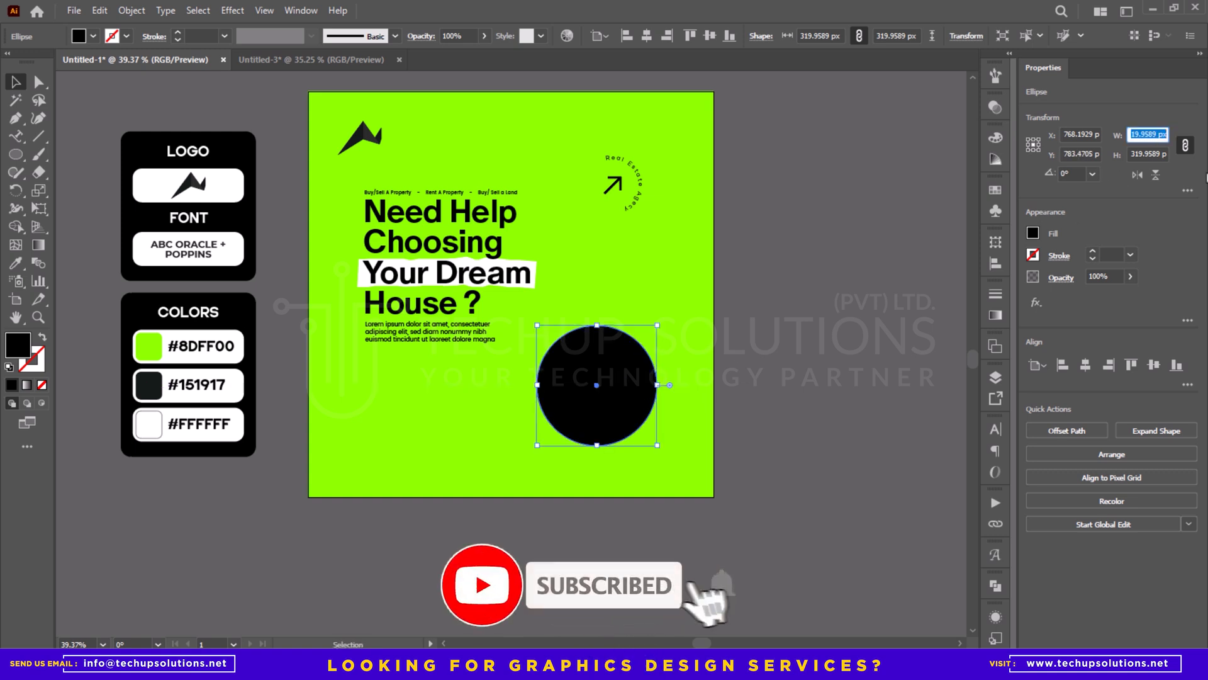
text(370)
key(Return)
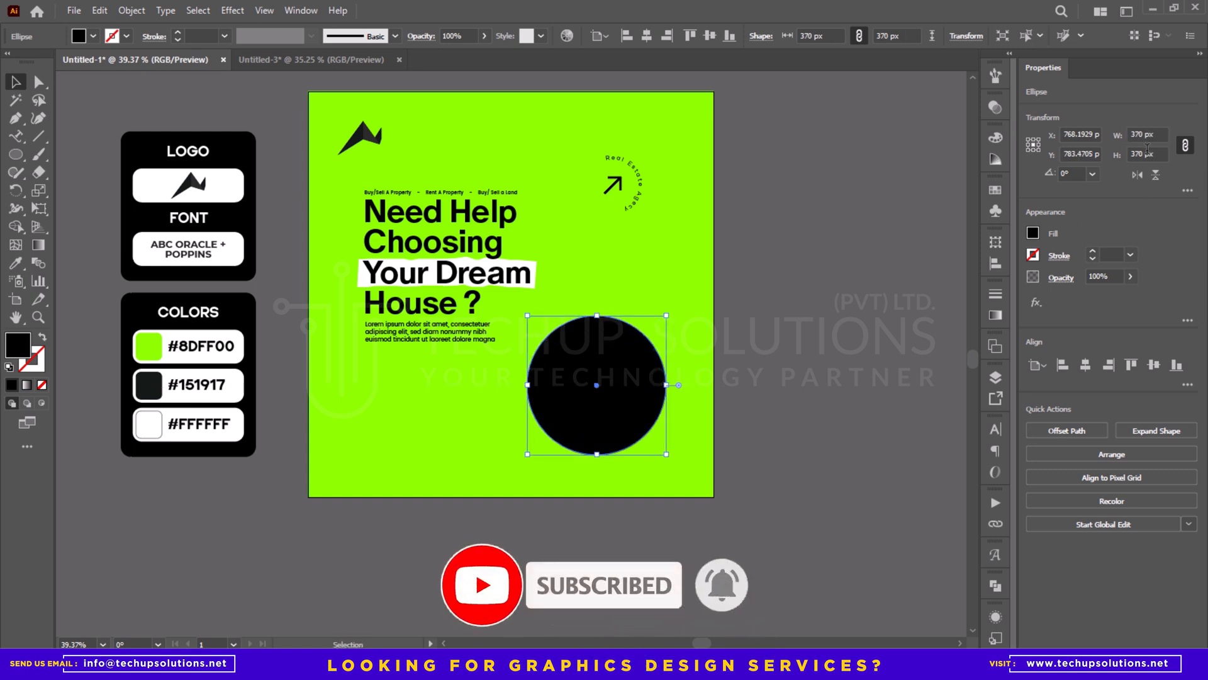
key(ctrl+z)
- Nudge the black circle slightly right and downward
click(836, 339)
drag(739, 376, 746, 338)
drag(602, 320, 605, 321)
mouse_move(609, 346)
mouse_down()
mouse_move(623, 367)
mouse_move(617, 359)
mouse_up()
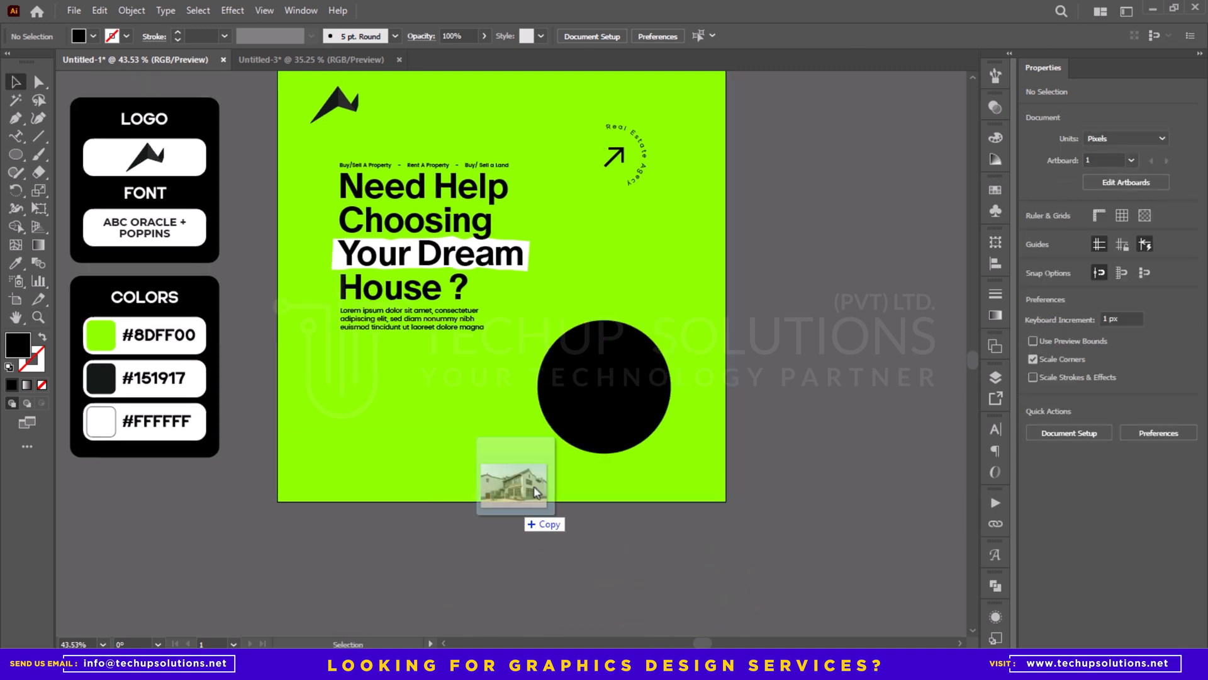
- Place the house photo road-city.jpg, scale it to about 528 px wide and position it over the black circle
drag(534, 487, 567, 453)
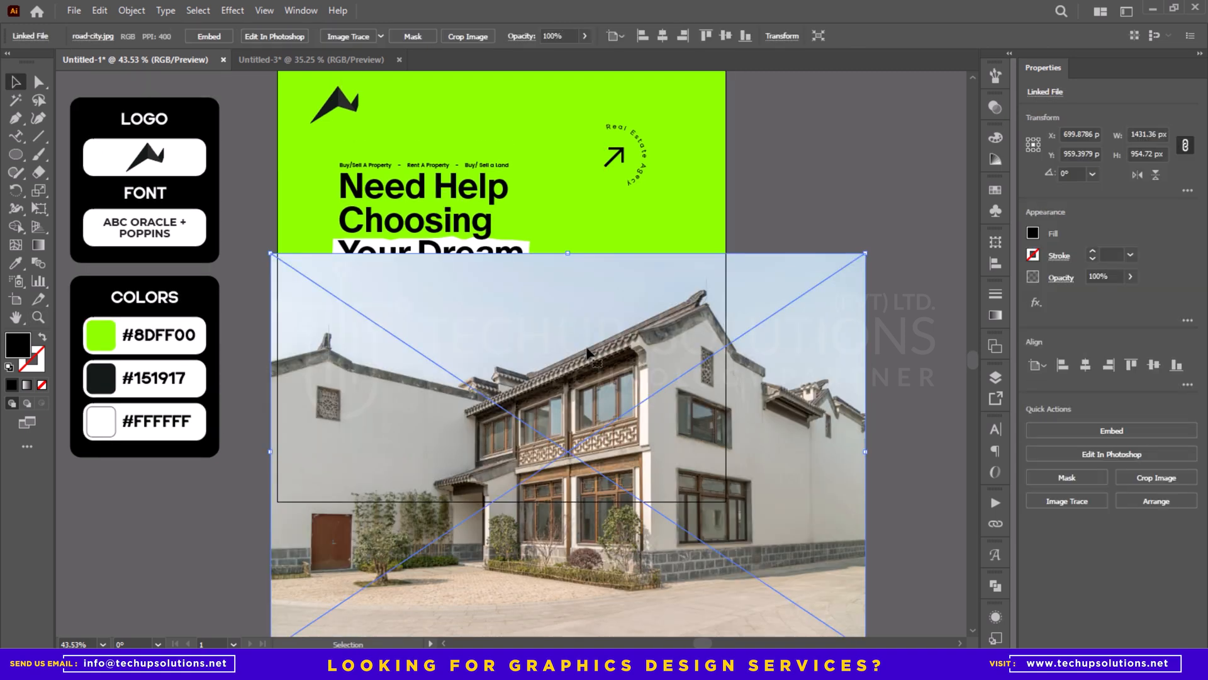
drag(568, 253, 570, 379)
drag(578, 455, 607, 390)
- Send the house photo behind the black circle and mask it with the circle
key(ctrl+[)
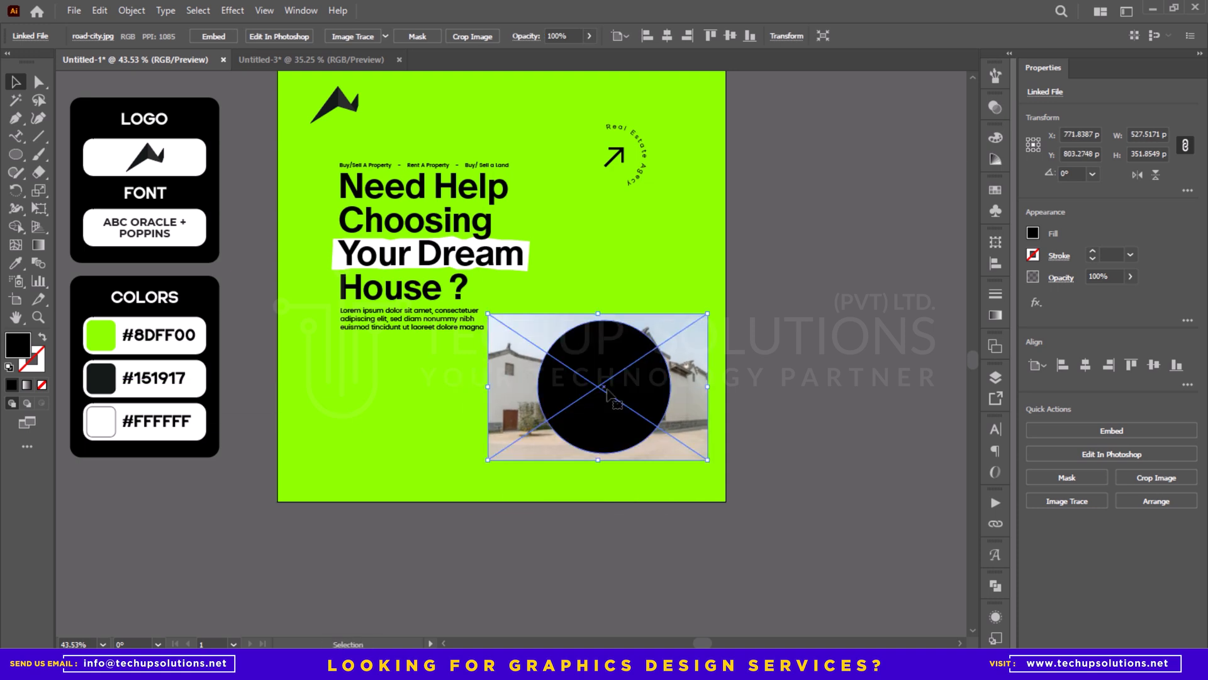
right_click(608, 390)
click(667, 272)
key(ctrl+shift+a)
- Scale the house photo inside its circular mask down to about 506 × 337 px
key(z)
click(622, 371)
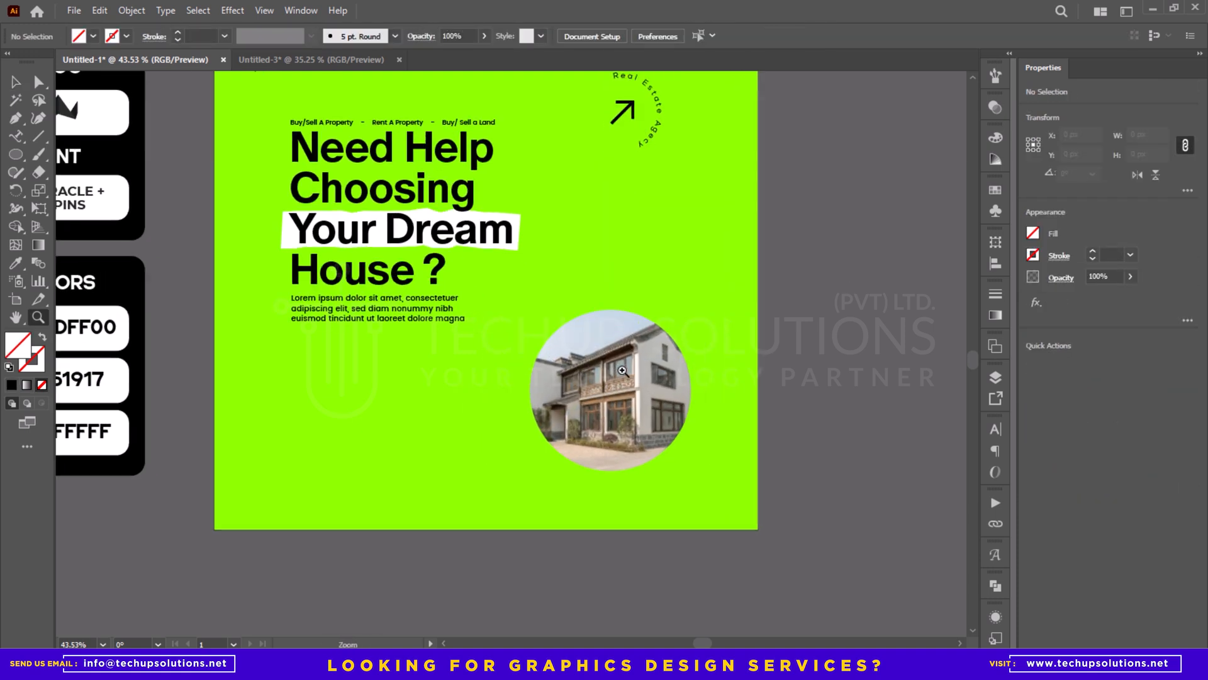
key(v)
click(621, 373)
drag(604, 302, 605, 305)
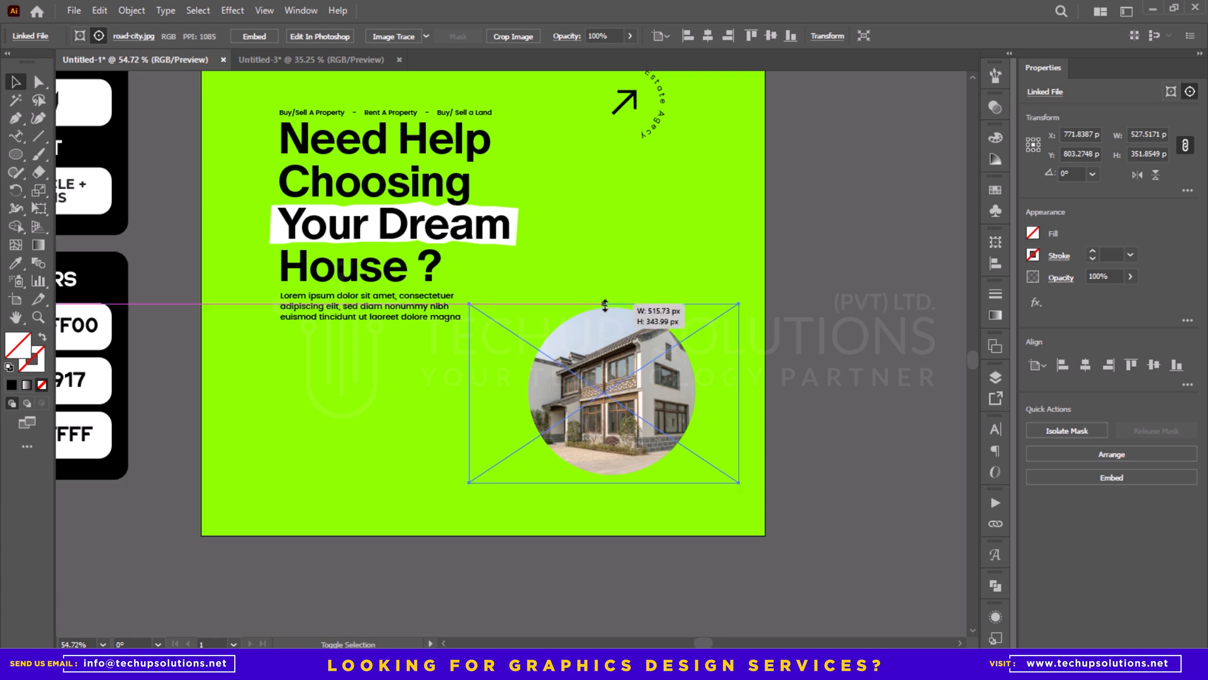
drag(612, 483, 612, 481)
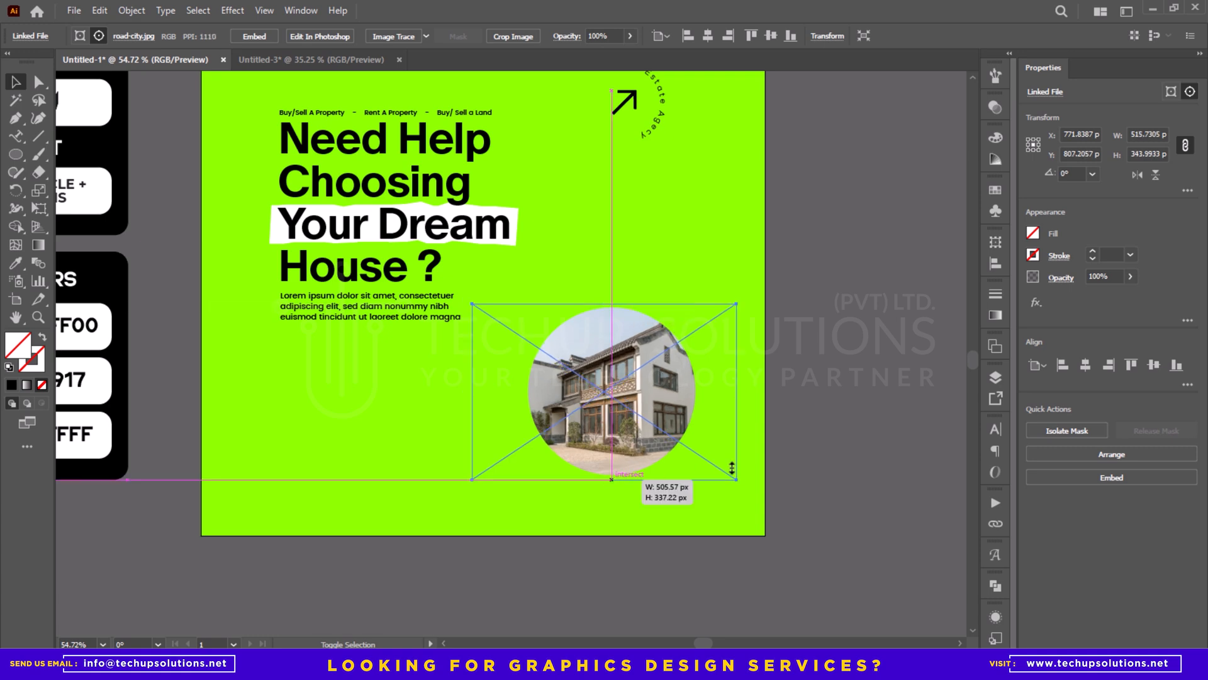
- Paste the round green slogan badge with the logo and place it over the house photo's upper-left edge
click(852, 396)
drag(641, 382, 641, 381)
key(a)
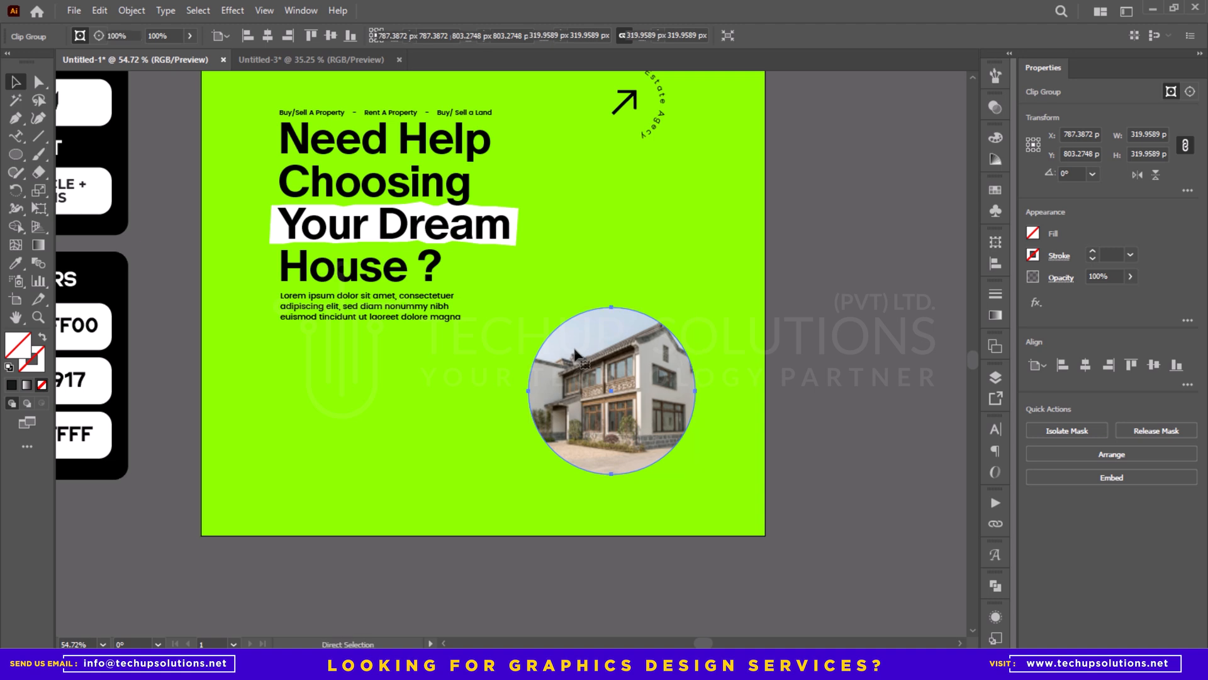
key(ctrl+v)
drag(505, 346, 609, 309)
click(685, 333)
- Change the font of the badge's circular slogan to Poppins Regular
key(z)
key(a)
click(605, 311)
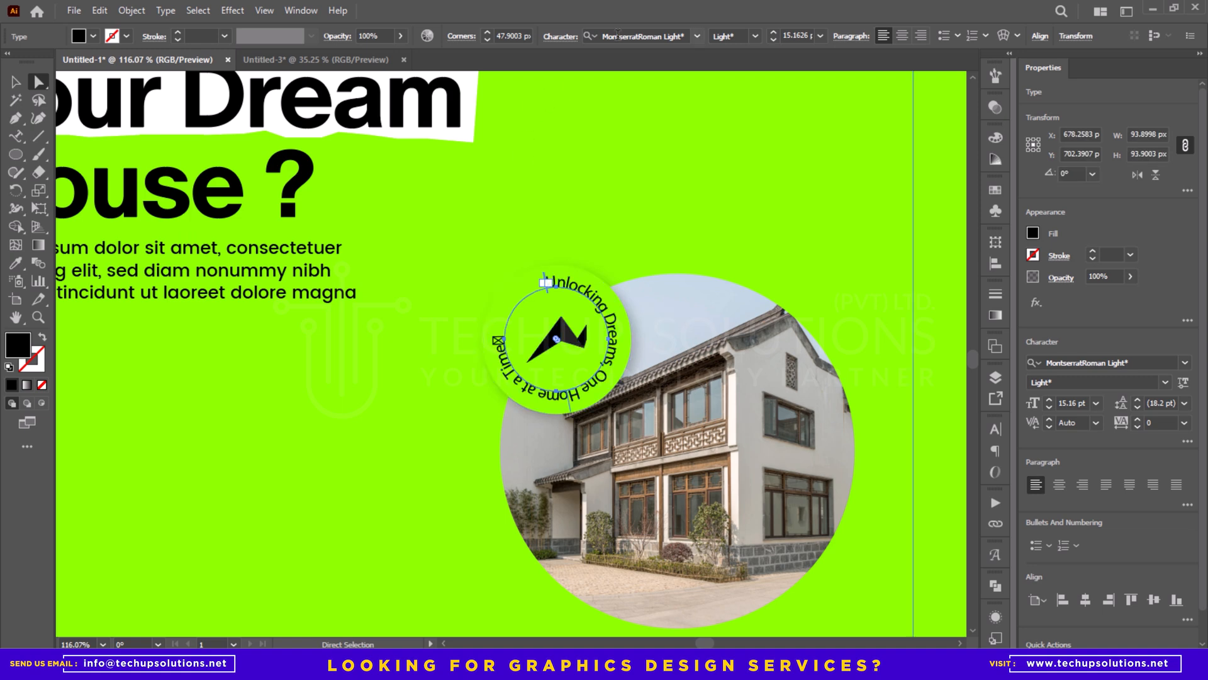
text(poppins)
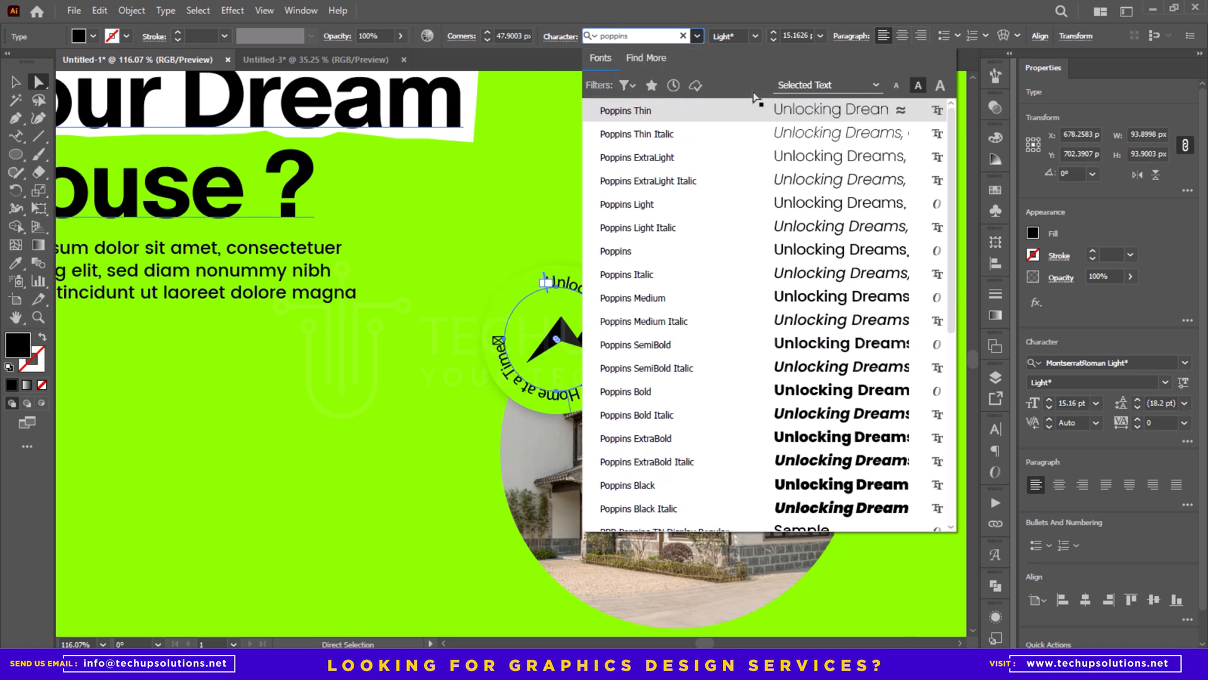
click(632, 258)
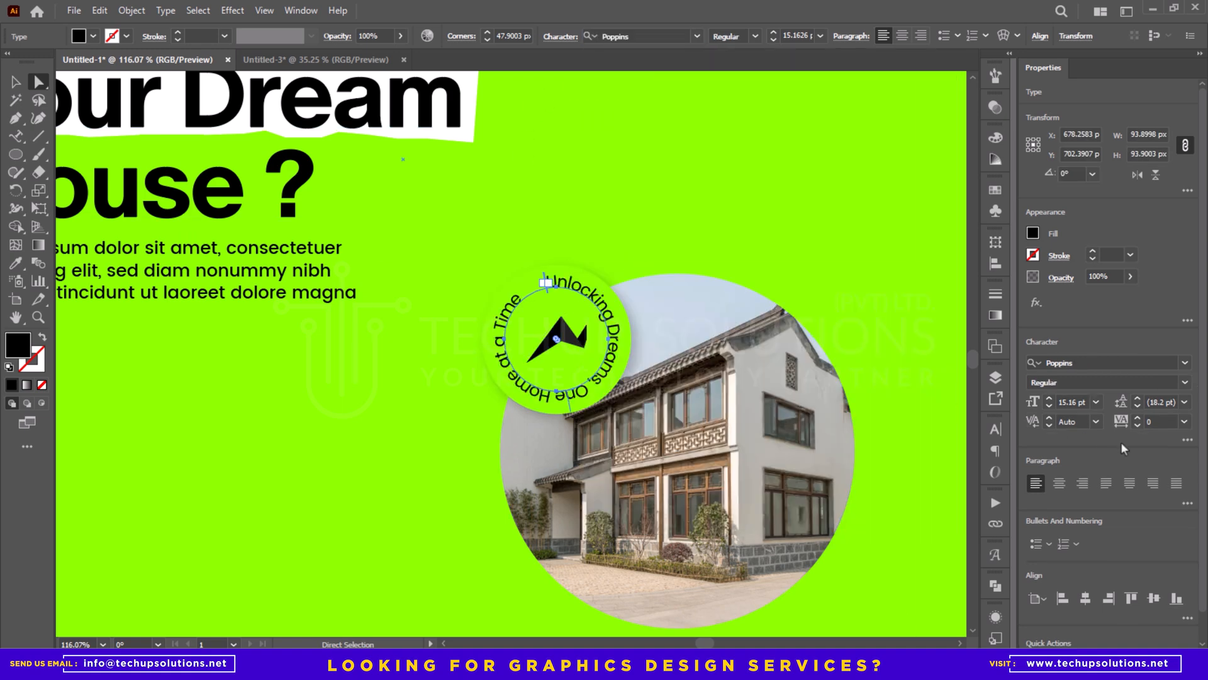
- Set the circular slogan's font size to 12 pt and its tracking to 91
text(12)
key(Tab)
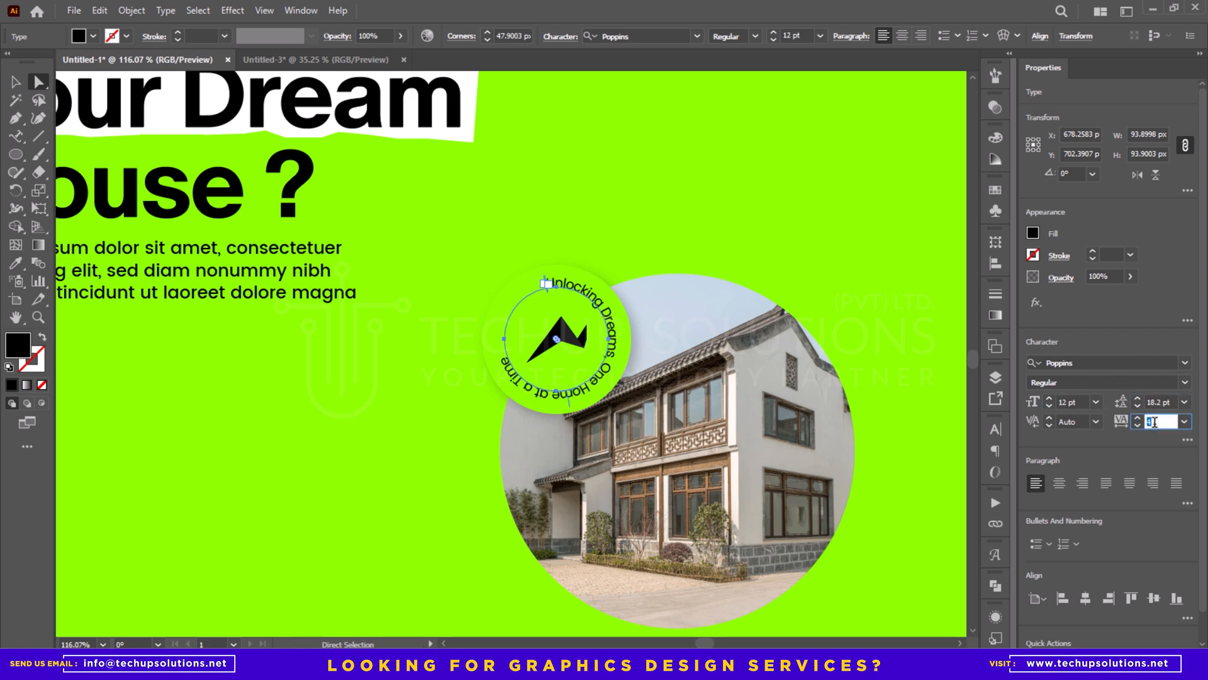
scroll(1153, 422, up, 9)
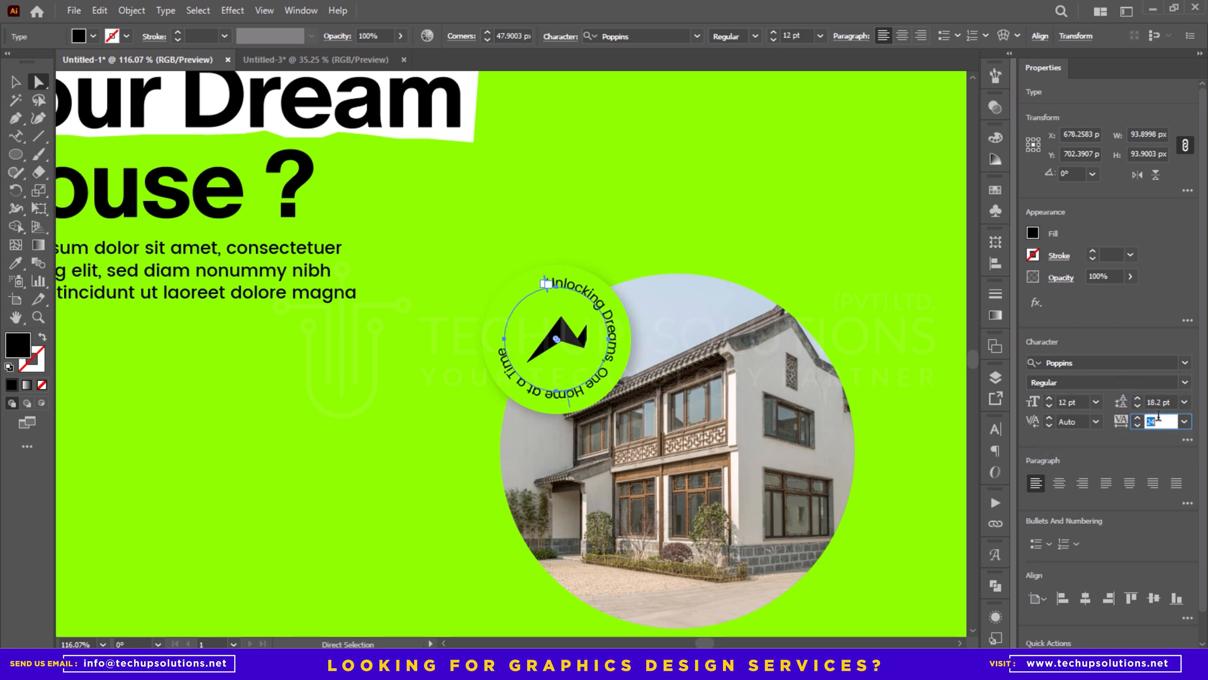
scroll(1158, 416, up, 12)
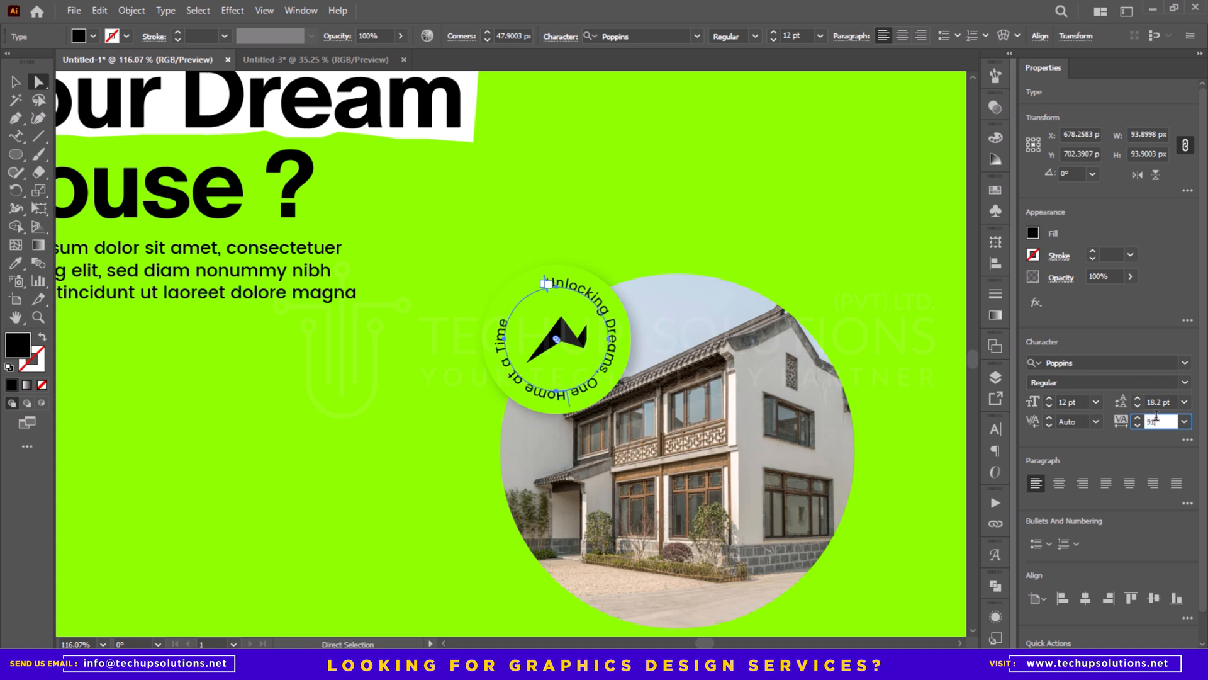
- Duplicate the green slogan badge onto the house photo's lower-right edge
key(z)
drag(745, 414, 683, 413)
drag(686, 410, 795, 478)
key(v)
click(861, 271)
scroll(590, 362, up, 1)
click(608, 372)
click(890, 424)
- Fill the circle of the duplicated lower badge with black
key(a)
click(716, 470)
key(z)
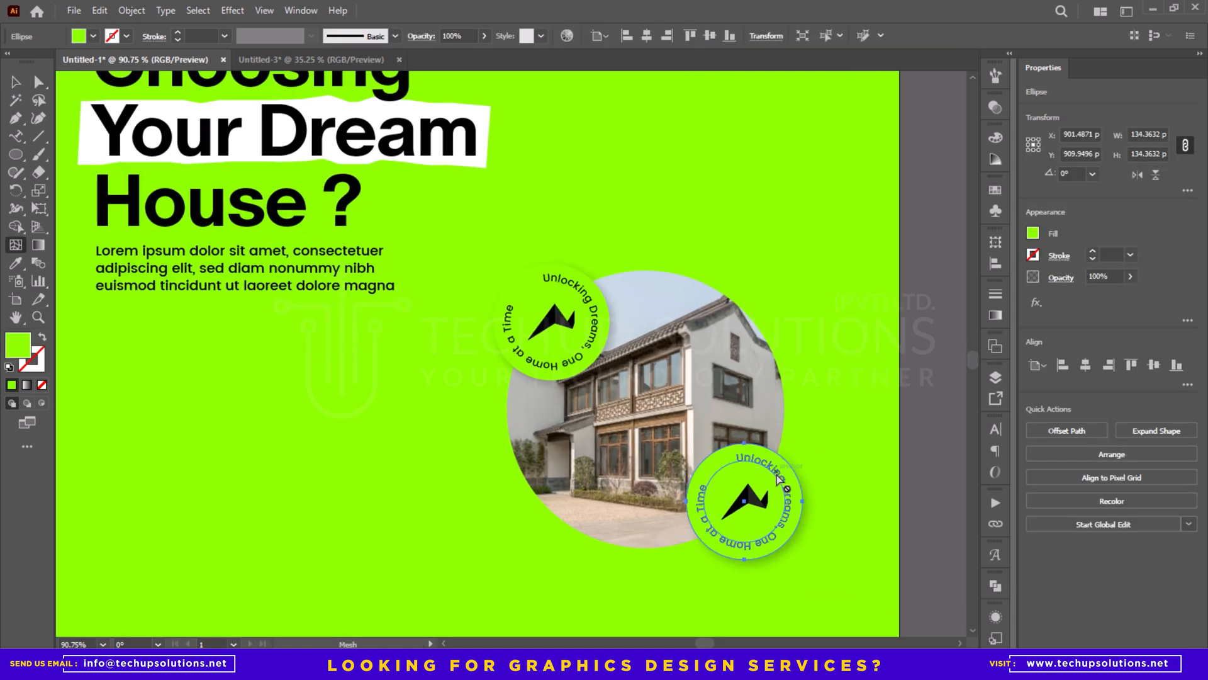
click(778, 466)
key(a)
- Fill the left triangle of the logo in the black badge with white
scroll(746, 497, up, 5)
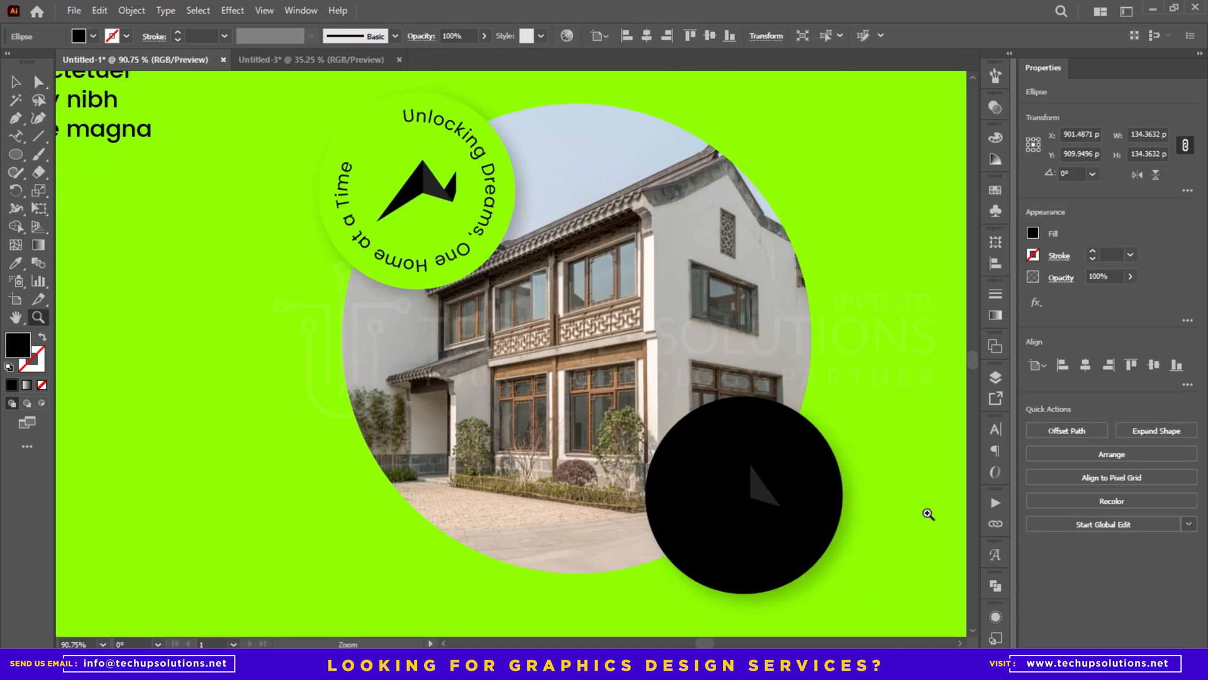
click(747, 494)
key(i)
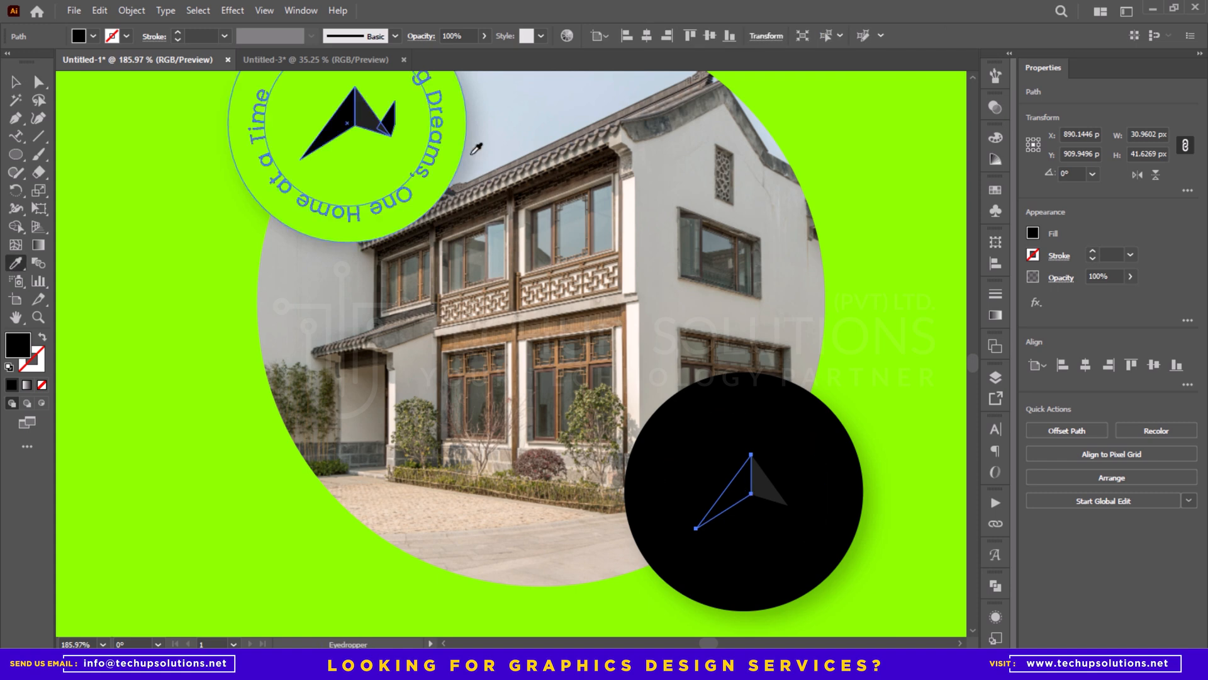
click(502, 114)
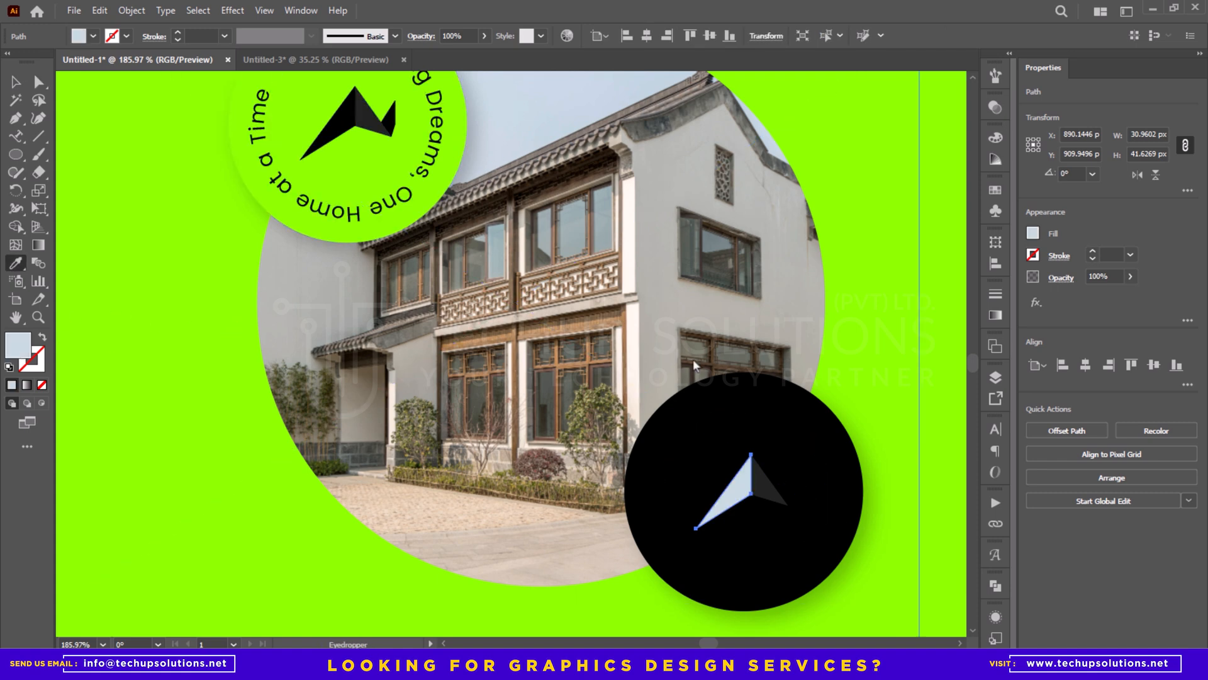
drag(900, 362, 782, 305)
key(Return)
- Fill the middle triangle of the black badge's logo with a very light grey, about #EDEEEF
key(a)
click(763, 487)
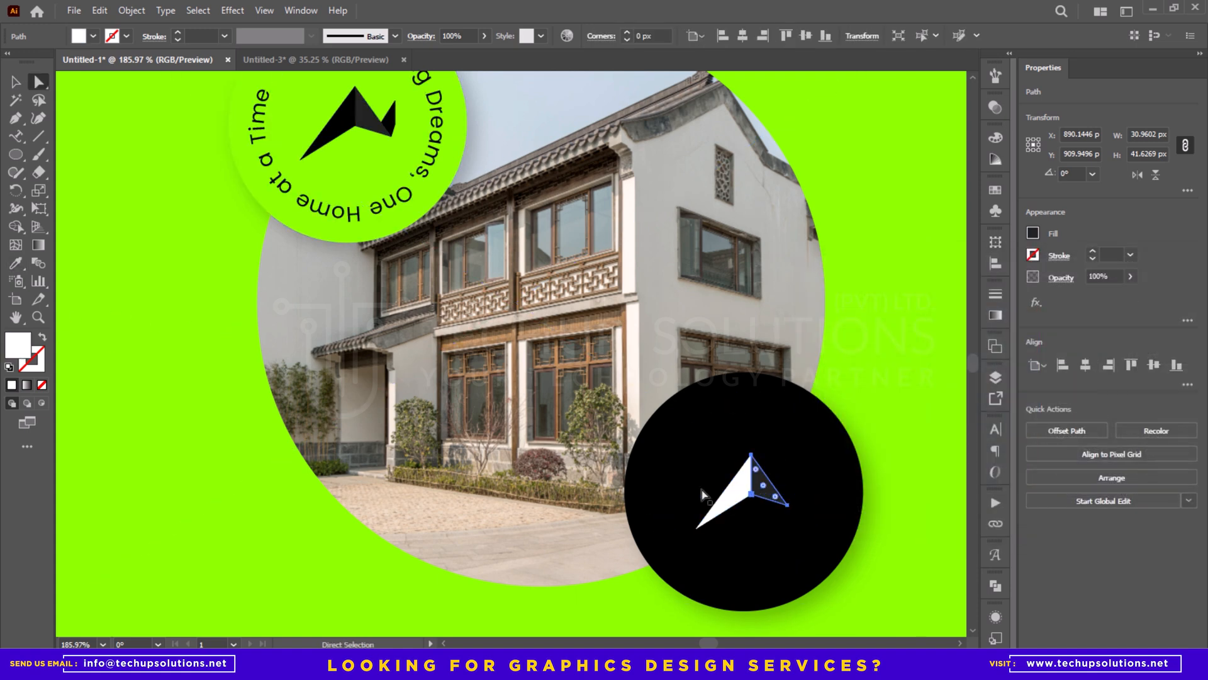
key(i)
click(733, 488)
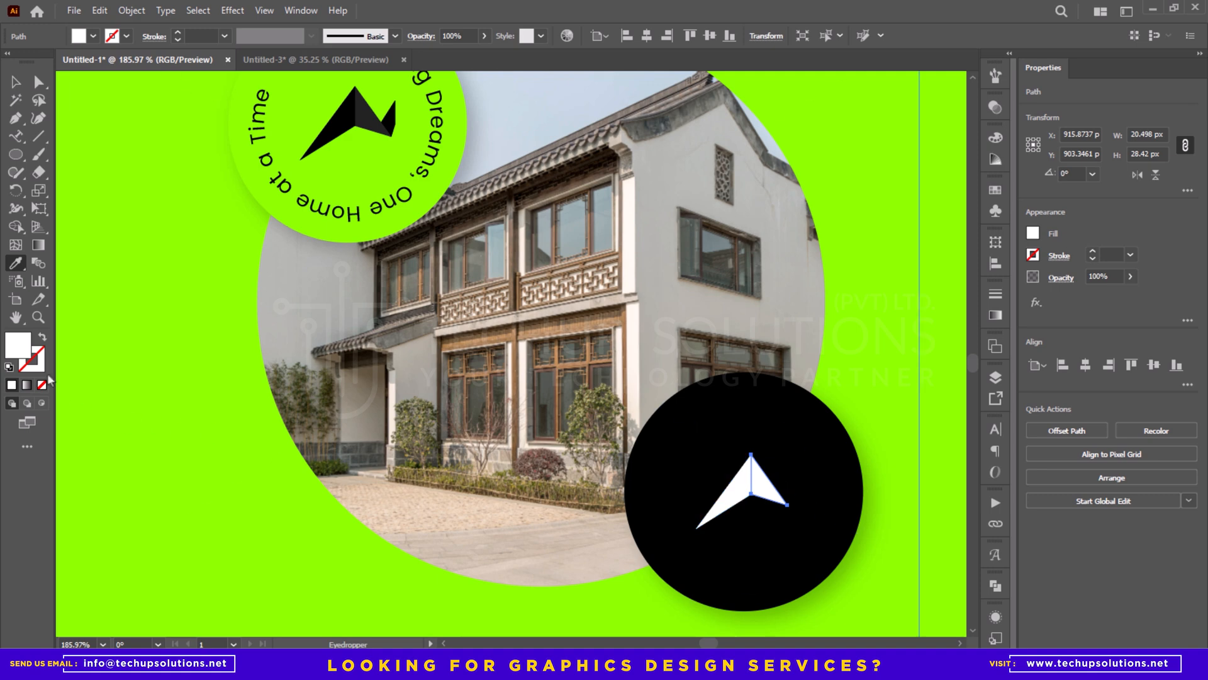
double_click(12, 345)
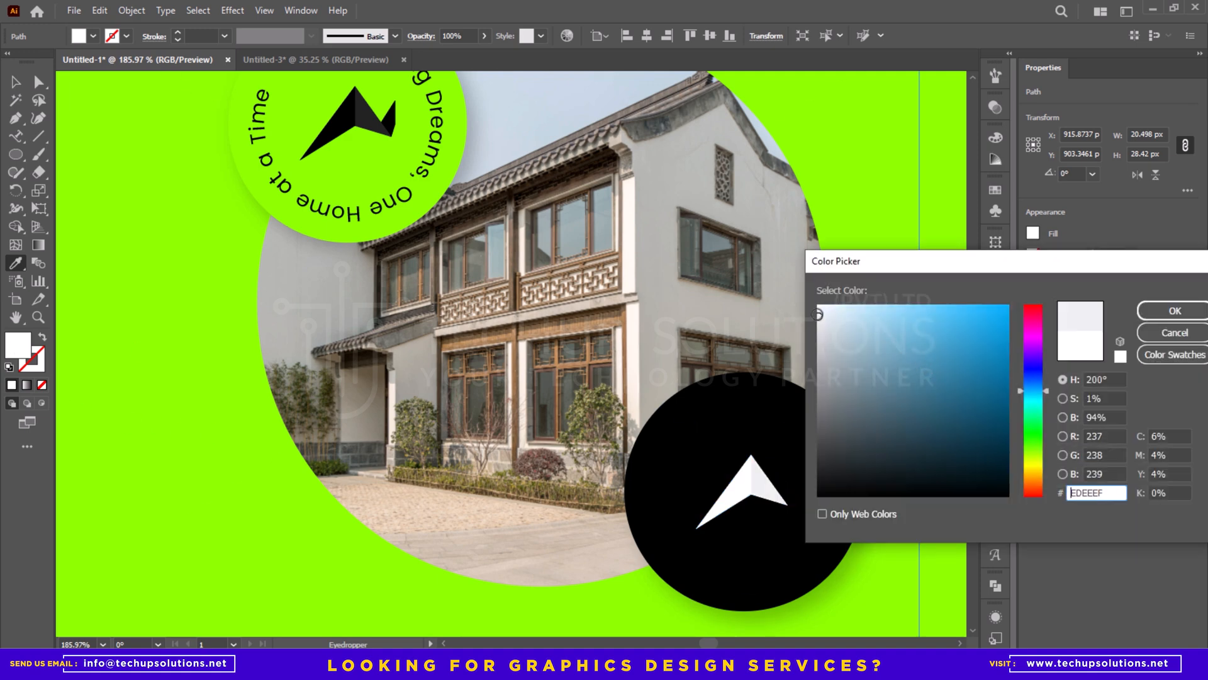
key(Return)
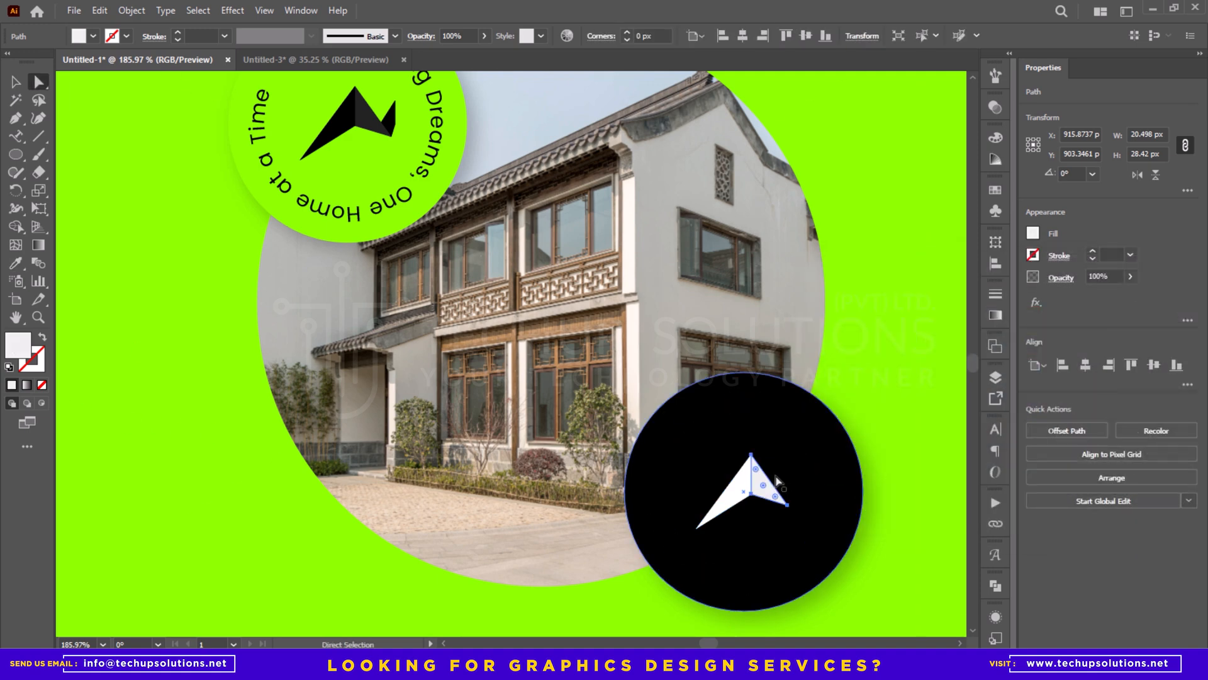
- Fill the right piece of the black badge's logo with light grey #DDDDDD
key(a)
click(791, 494)
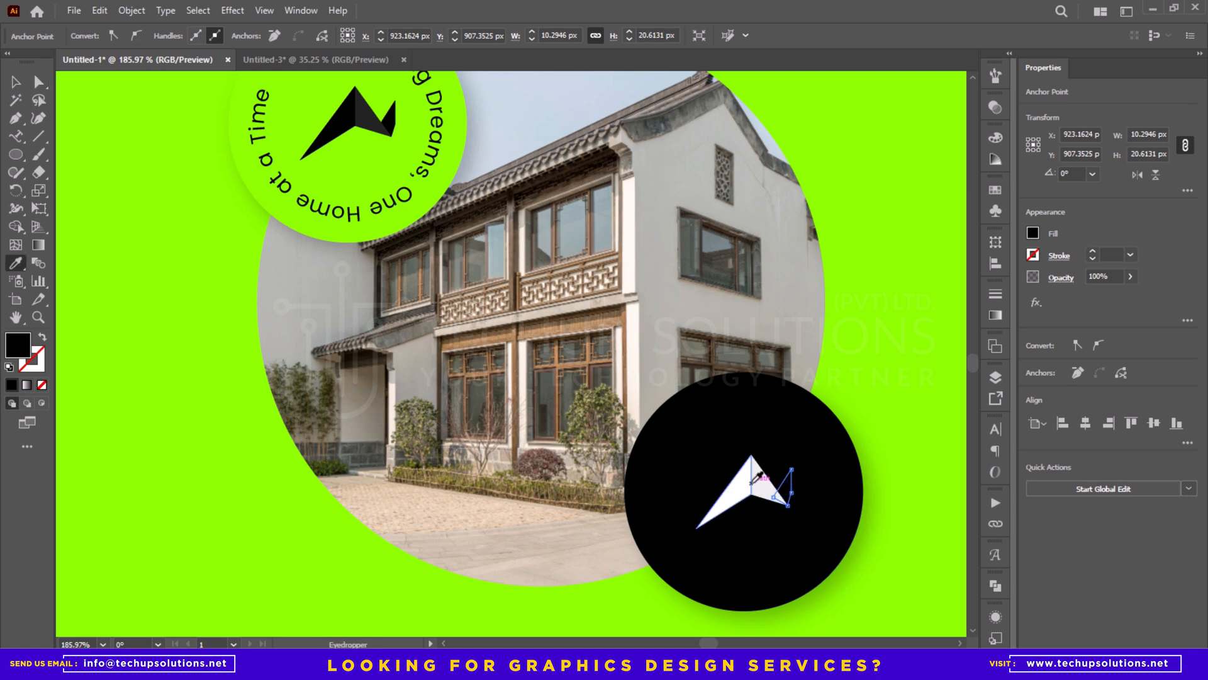
double_click(17, 345)
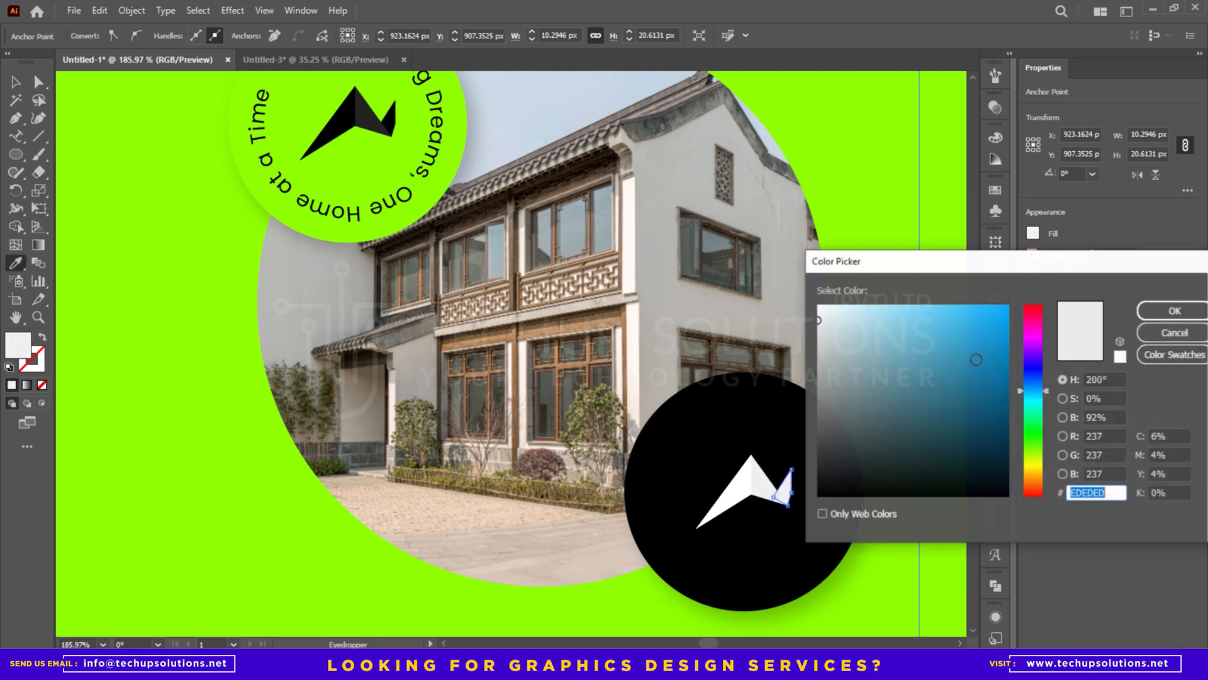
click(816, 328)
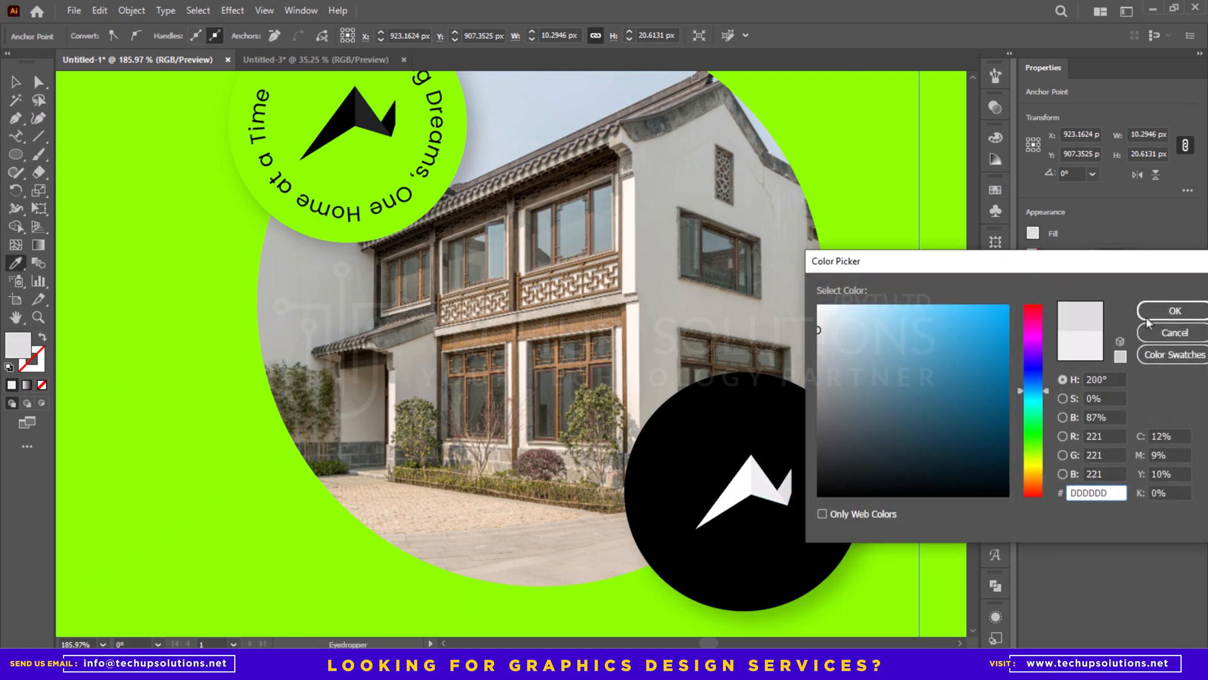
click(1148, 318)
- Colour the circular slogan text in the black badge white, sampled from the logo
key(a)
click(811, 433)
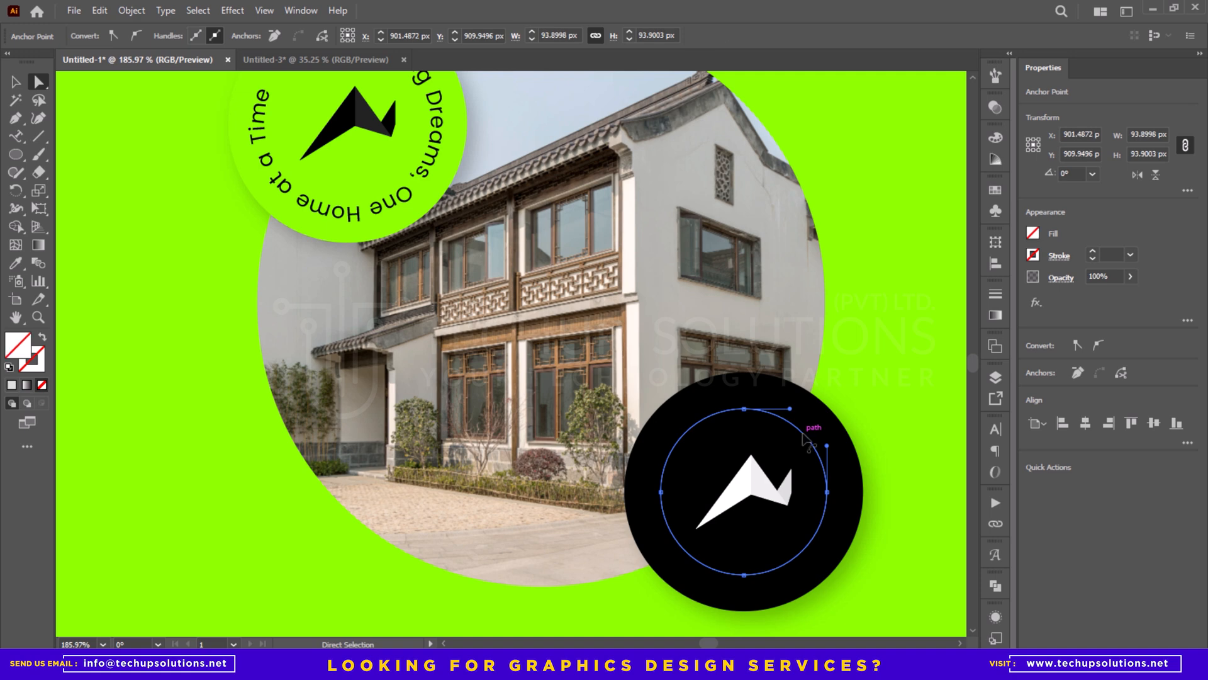
click(817, 430)
key(i)
click(744, 486)
key(z)
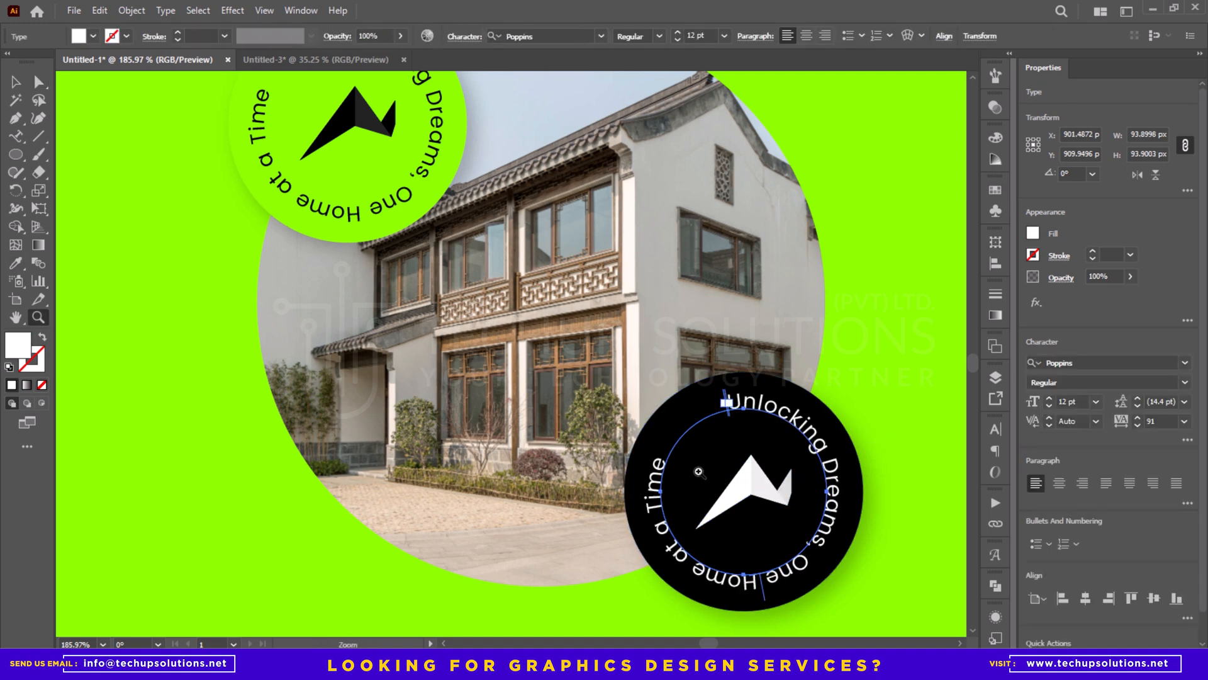
- Add the contact phone number as text in the empty area below the paragraph and set its size to 40 pt
key(ctrl+0)
key(t)
click(468, 487)
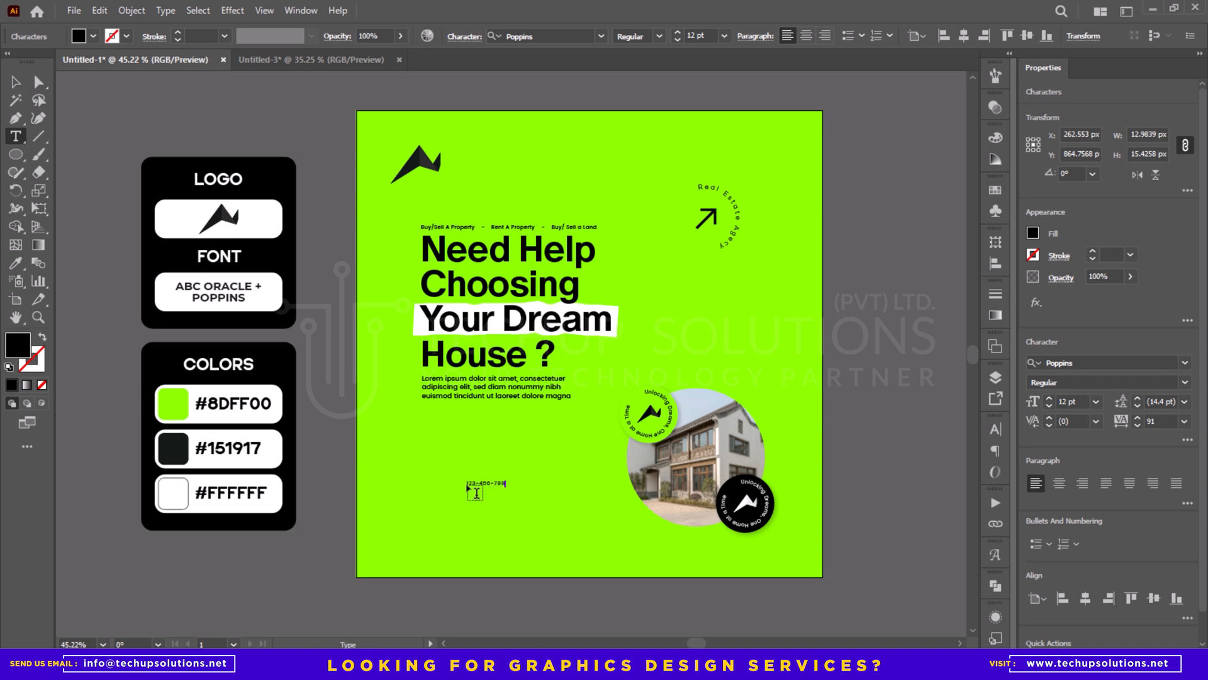
key(Escape)
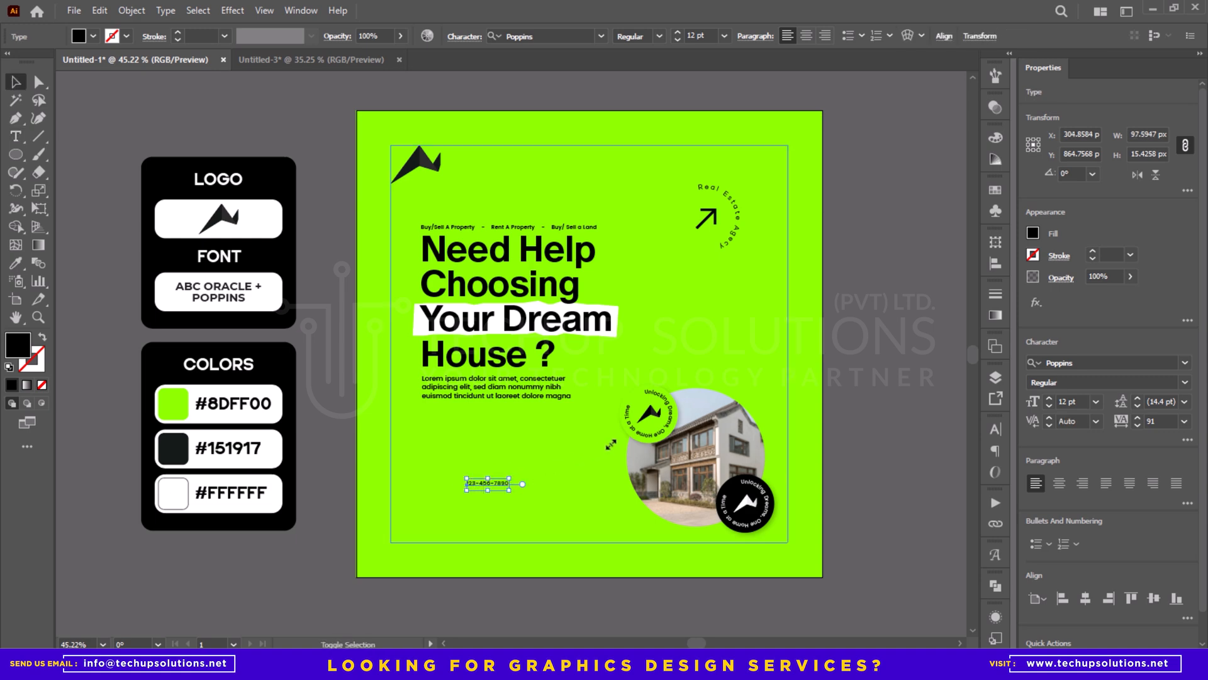
drag(610, 444, 611, 448)
text(4)
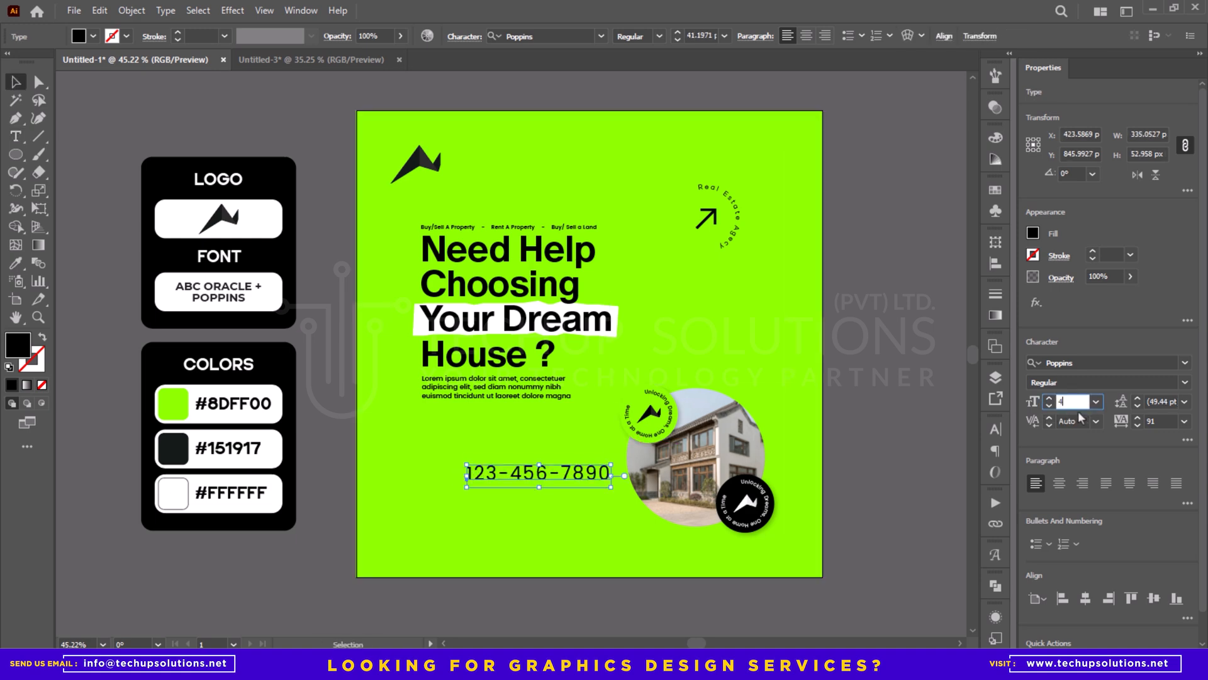
text(0)
key(Return)
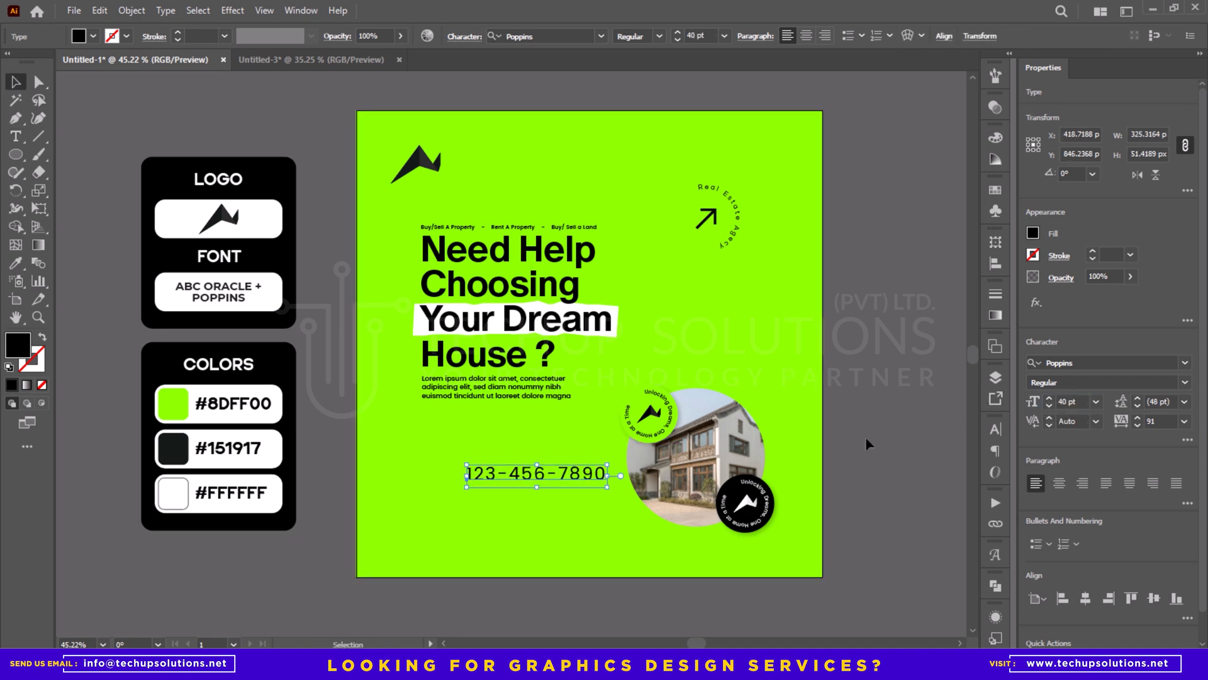
- Set the phone number text to Bold with tracking 0
click(1185, 382)
click(1052, 282)
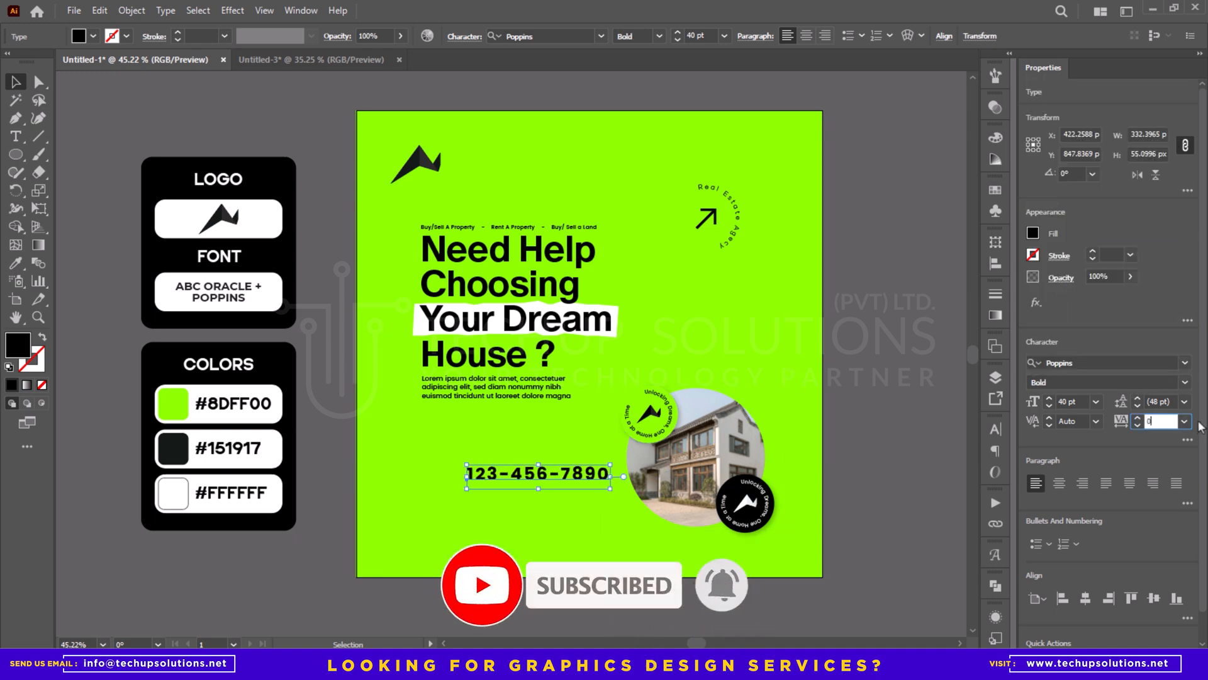
text(0)
key(Return)
- Move the phone number down and align it to the lower-left corner of the 920 px margin square
drag(586, 479, 531, 516)
key(ctrl+a)
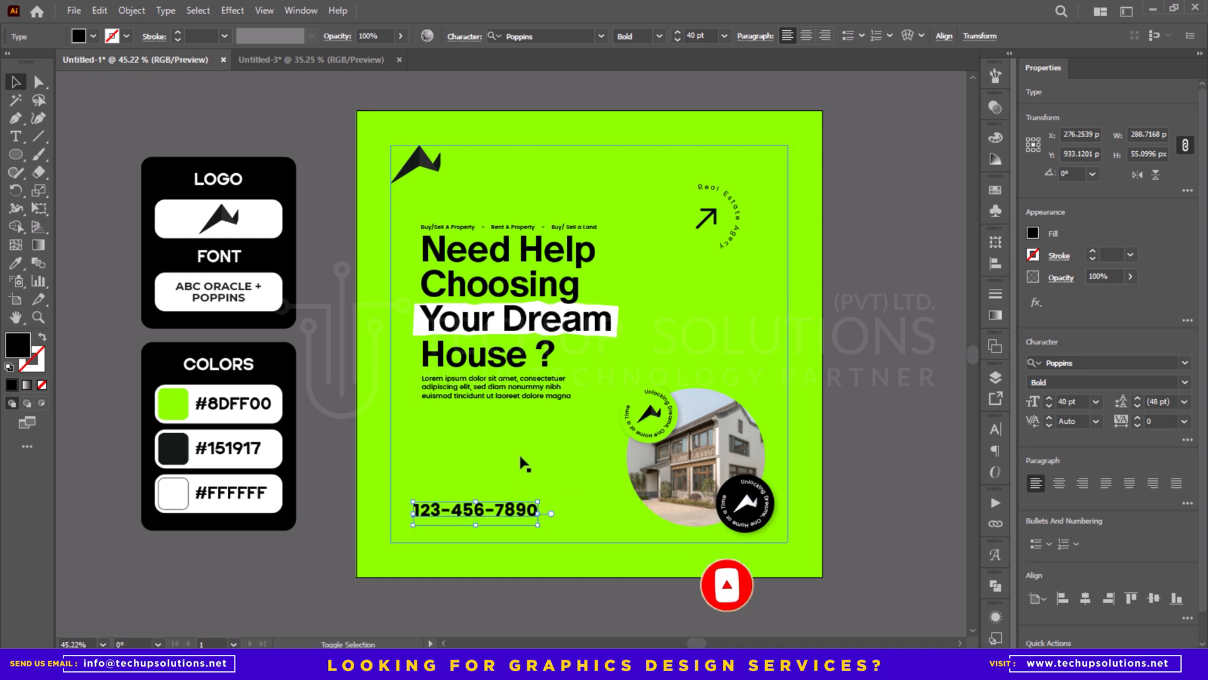
click(590, 36)
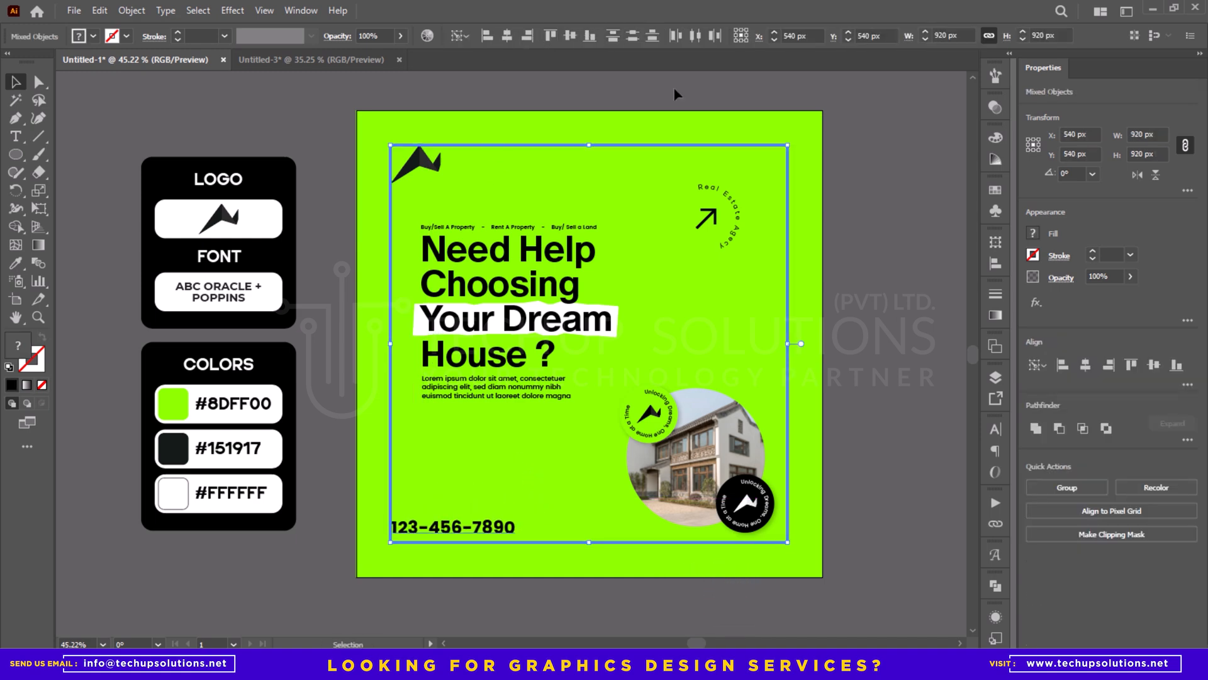
click(837, 90)
drag(685, 377, 692, 297)
key(ctrl+space)
mouse_move(543, 460)
mouse_down()
mouse_move(596, 454)
mouse_move(593, 441)
mouse_move(549, 436)
mouse_move(549, 467)
mouse_up()
click(728, 367)
triple_click(547, 465)
text(ww)
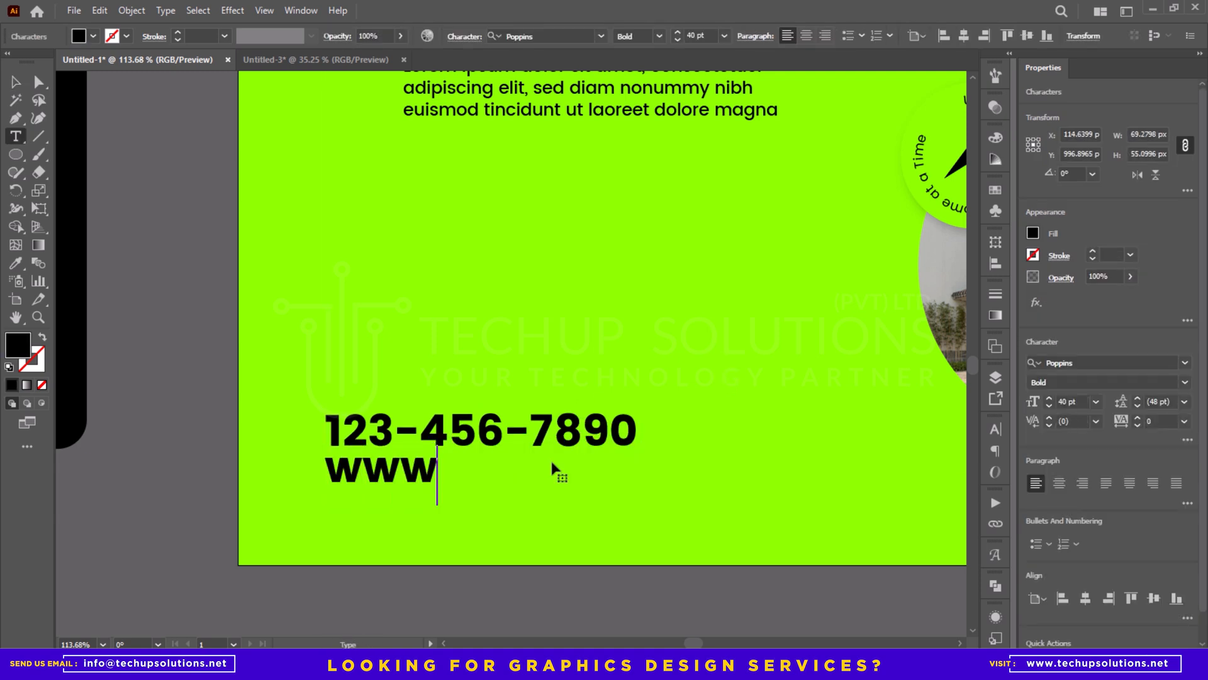
text(.website.com)
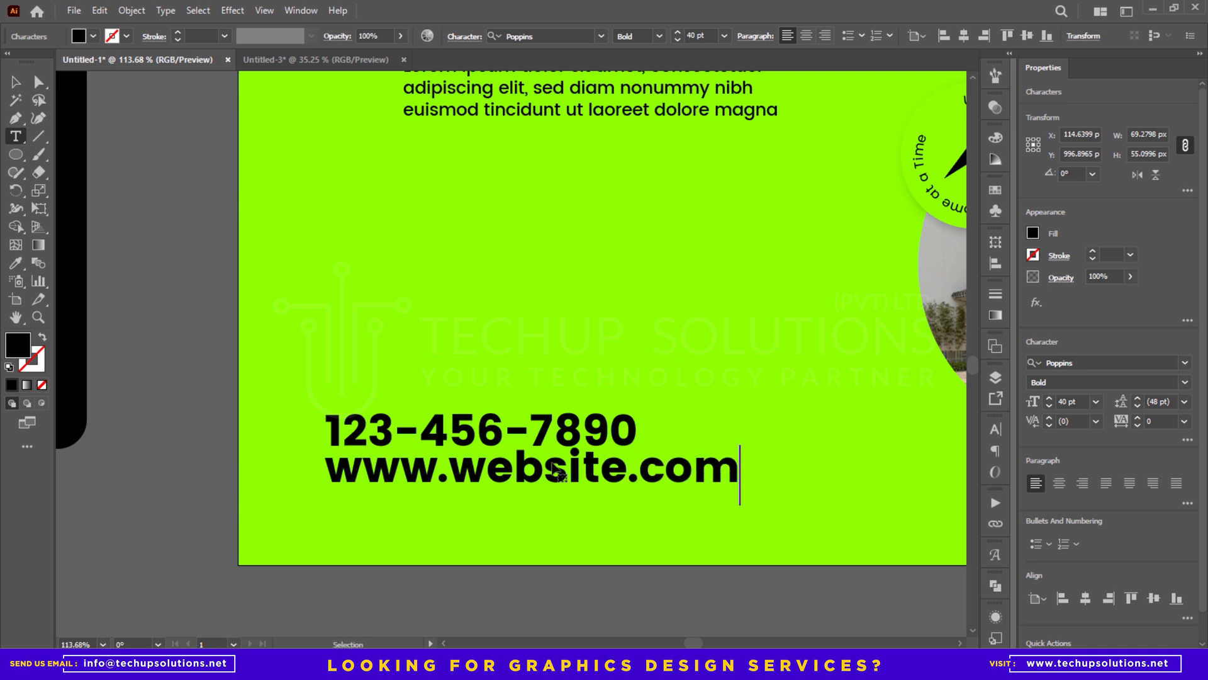
key(Escape)
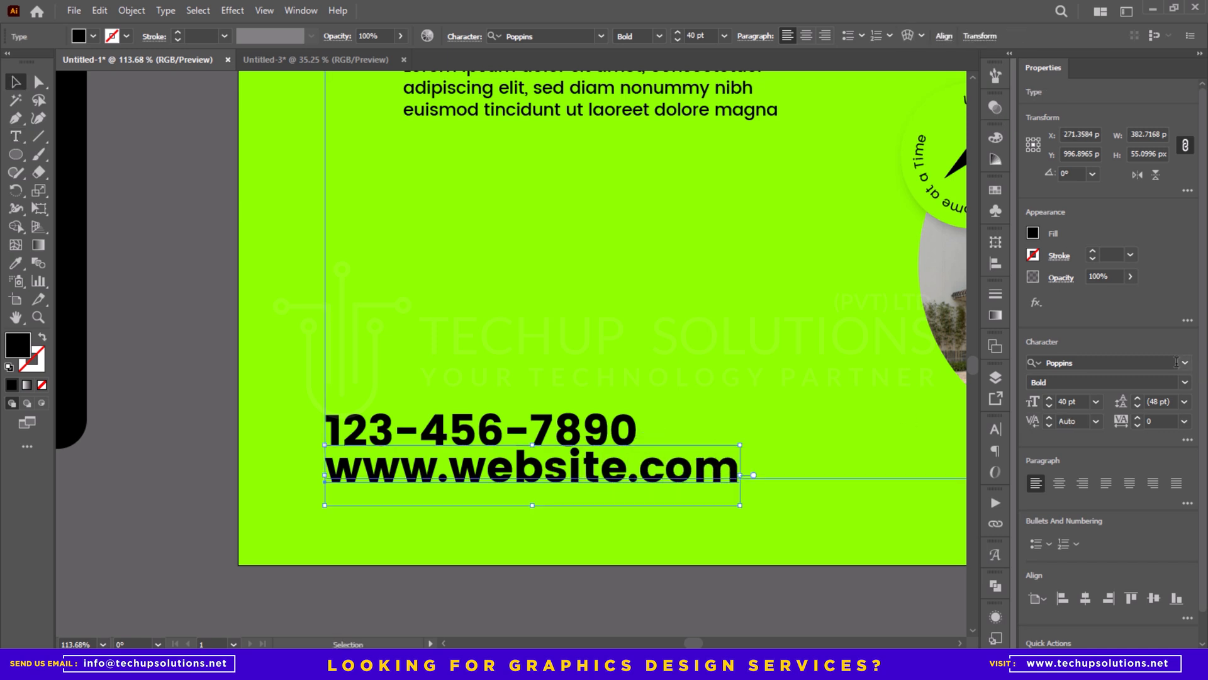
- Restyle the website line as Poppins Light, scaled down to about 9.35 pt, with tracking 800
click(1185, 383)
click(1077, 148)
drag(719, 473, 415, 467)
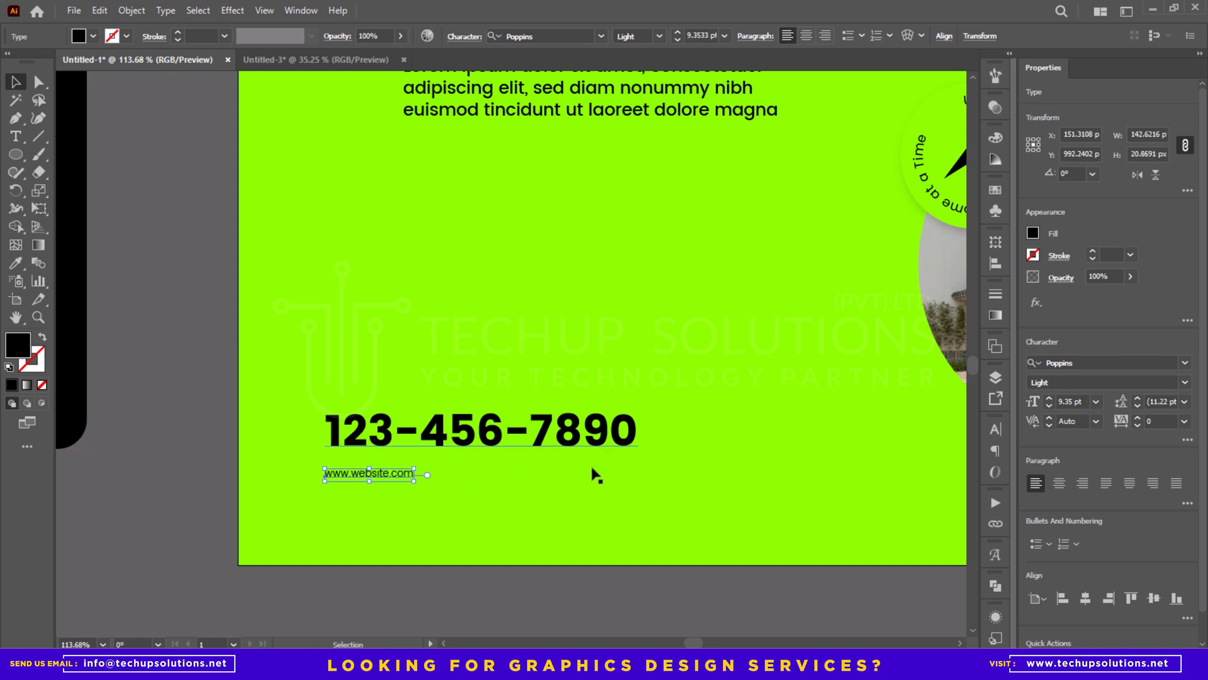
click(1167, 422)
text(80)
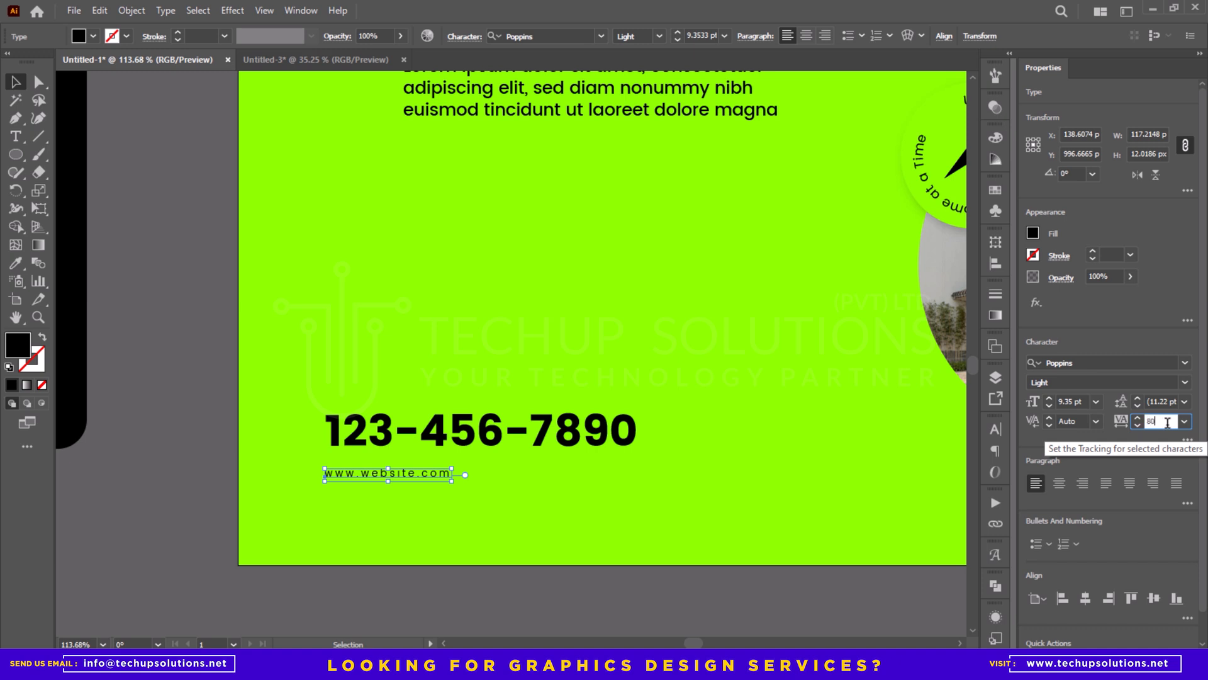
text(0)
key(Return)
- Move the phone number closer to the website line, and enlarge the website line to about 12.86 pt just beneath it
drag(471, 434, 471, 445)
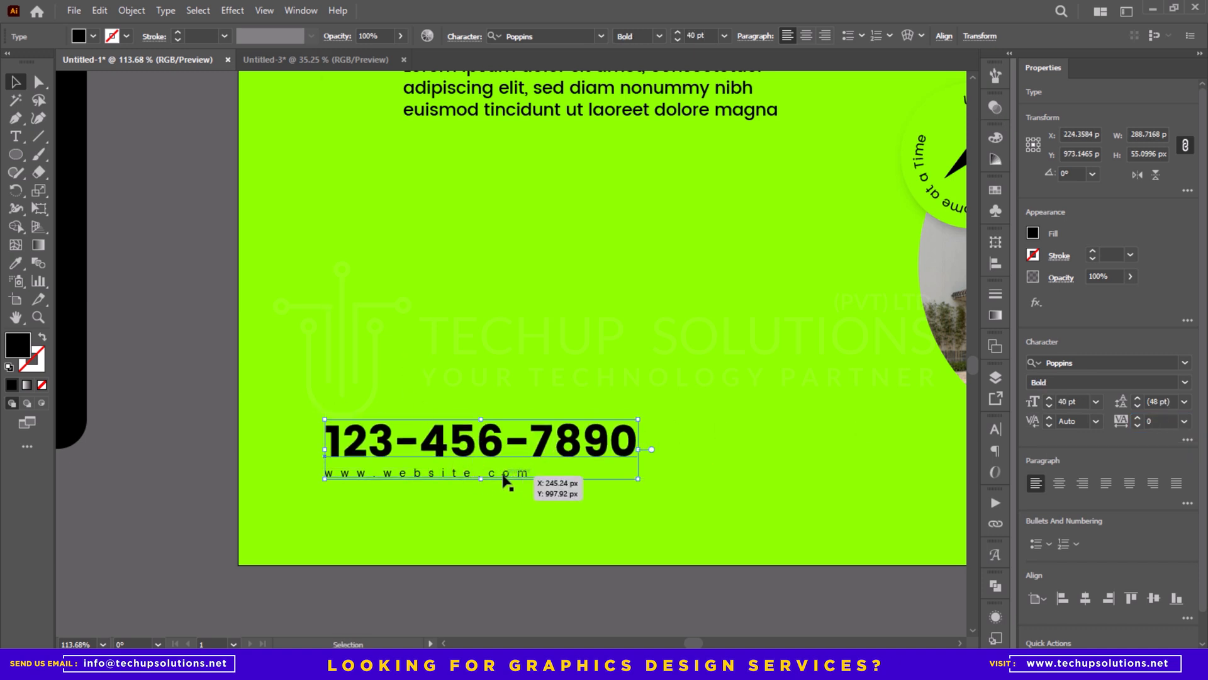
click(527, 477)
drag(539, 469, 612, 463)
key(Up)
key(Up)
key(Up)
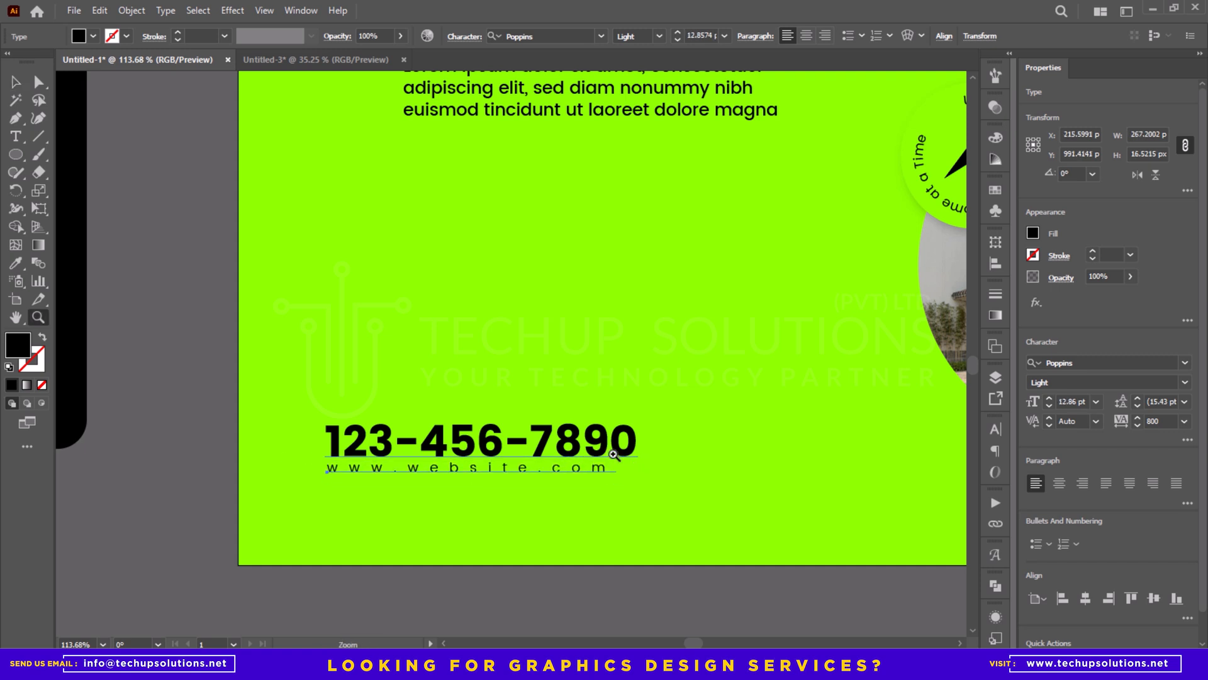
- Group the phone number with the website line and delete the 920 px margin square
drag(614, 454, 451, 430)
key(v)
shift+click(509, 445)
key(z)
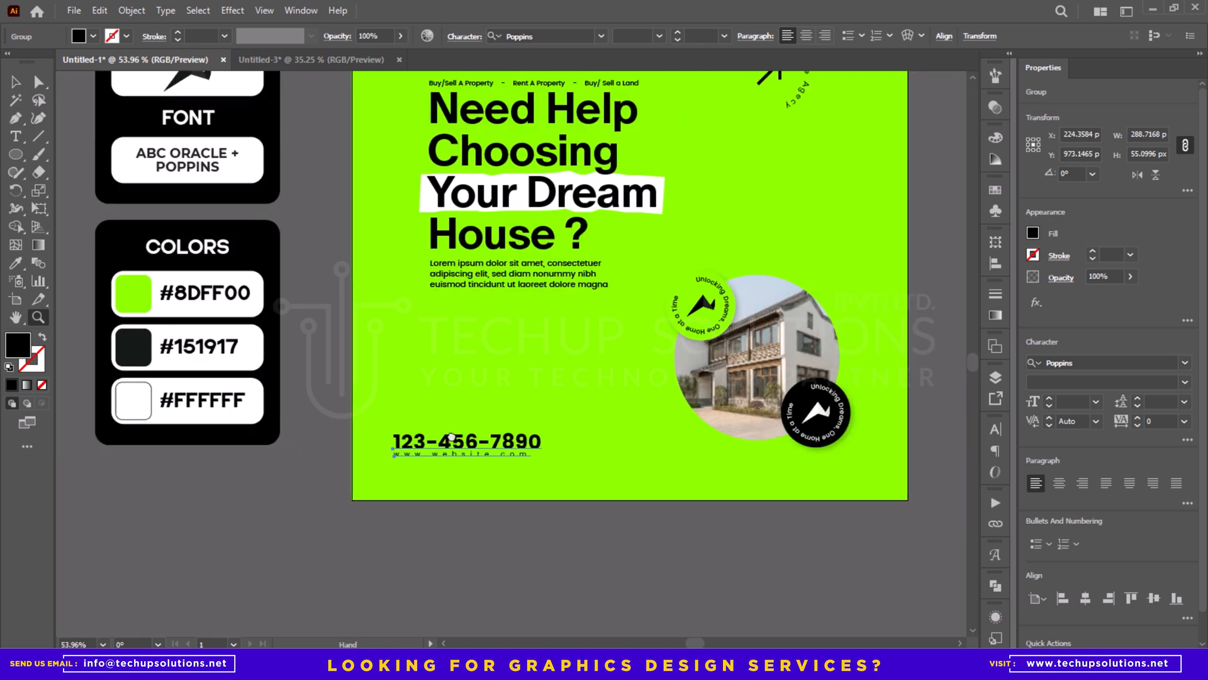
key(v)
drag(538, 420, 485, 437)
click(466, 418)
key(Delete)
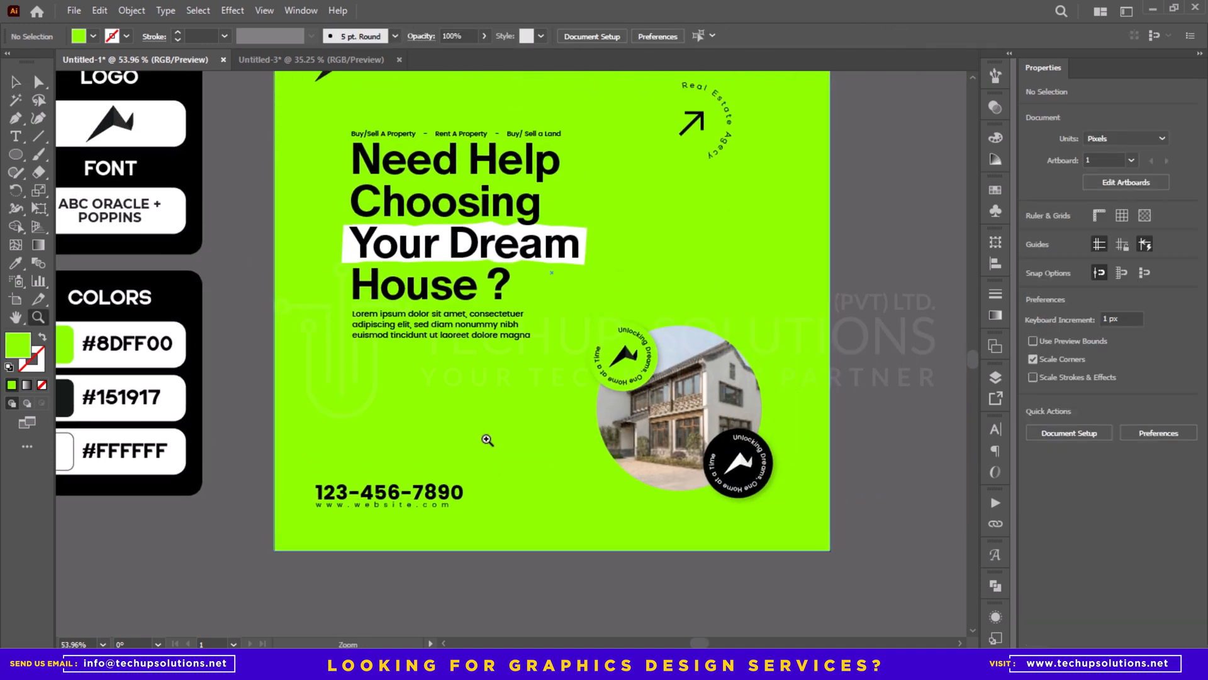
- Paste a copy of the 1080 px green background square in place and bring it to the front
key(ctrl+0)
click(464, 436)
right_click(461, 439)
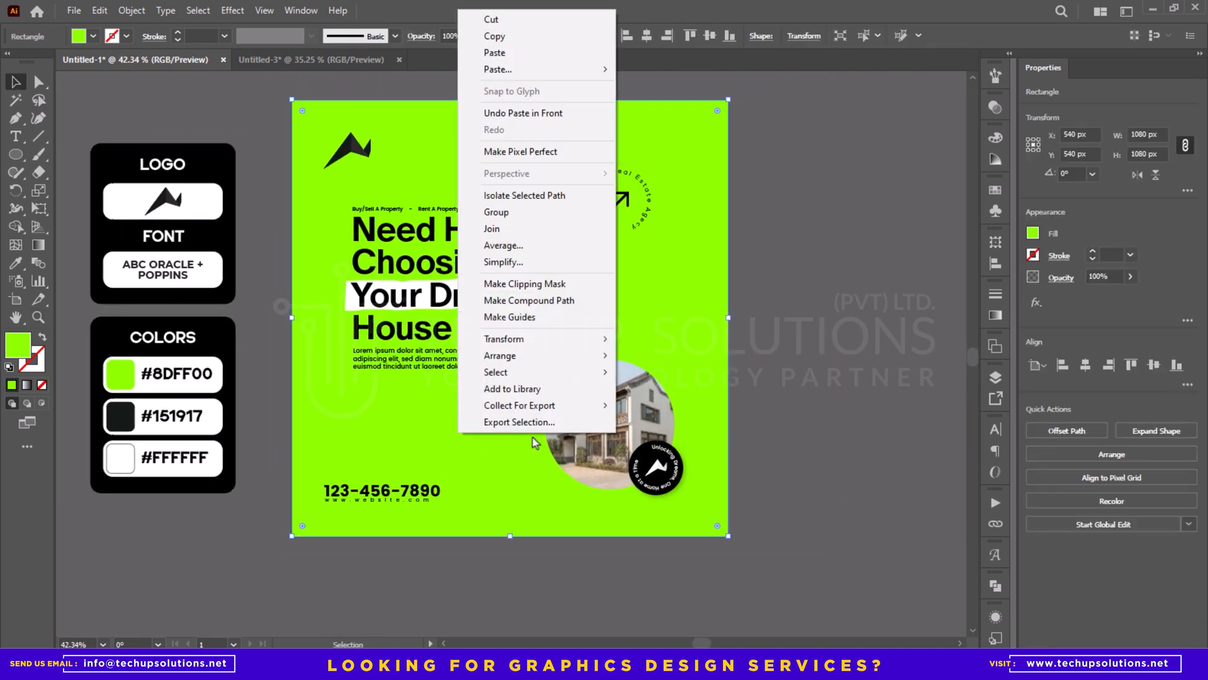
mouse_move(503, 351)
click(654, 356)
- Select the whole post artwork and clip it with the front green square as a clipping mask
drag(786, 550, 401, 364)
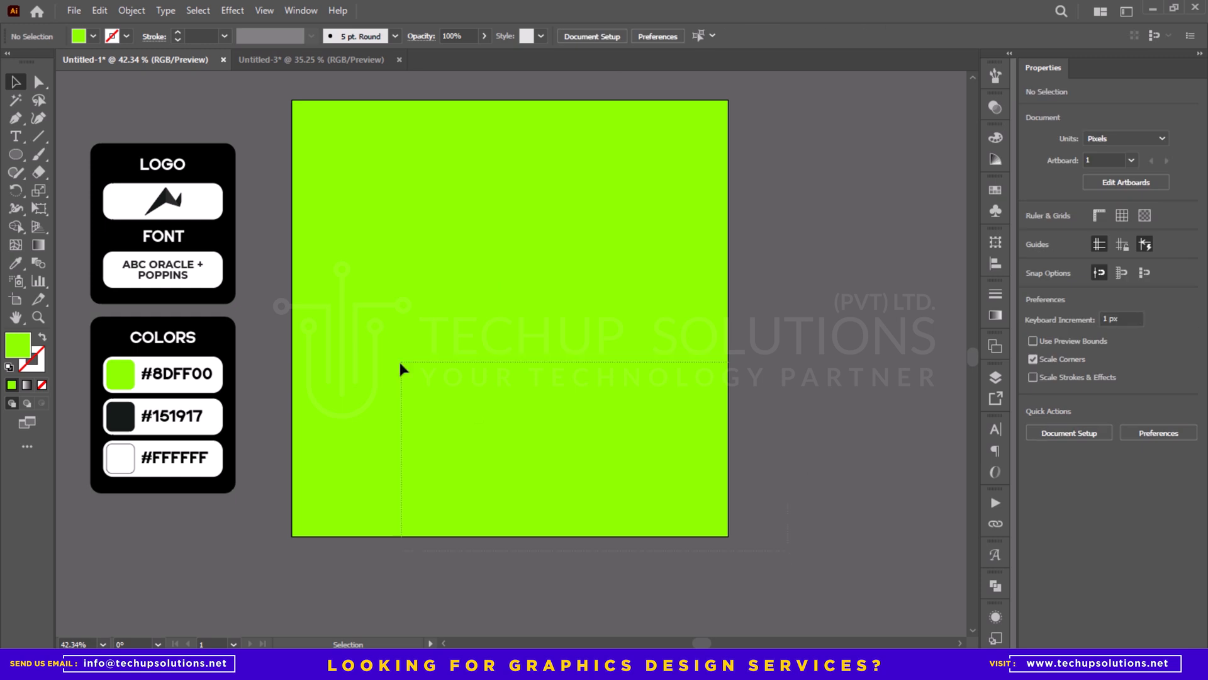
drag(269, 101, 269, 100)
right_click(364, 148)
click(403, 345)
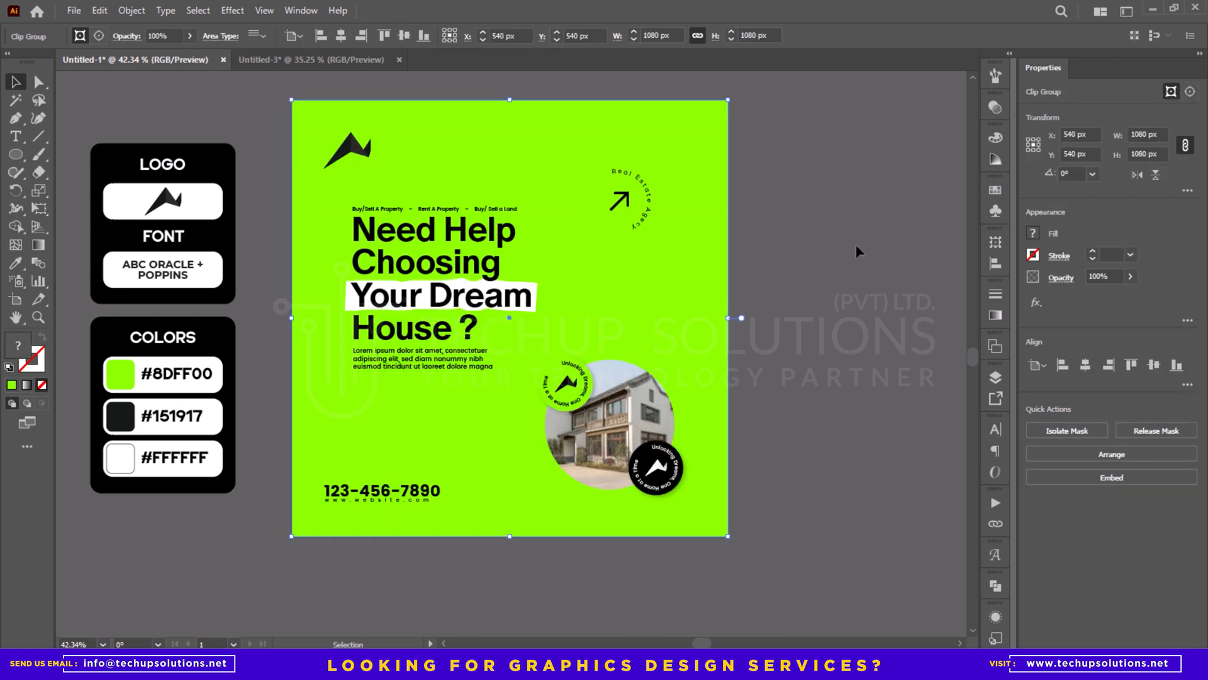
click(855, 245)
drag(732, 269, 771, 283)
drag(672, 277, 688, 278)
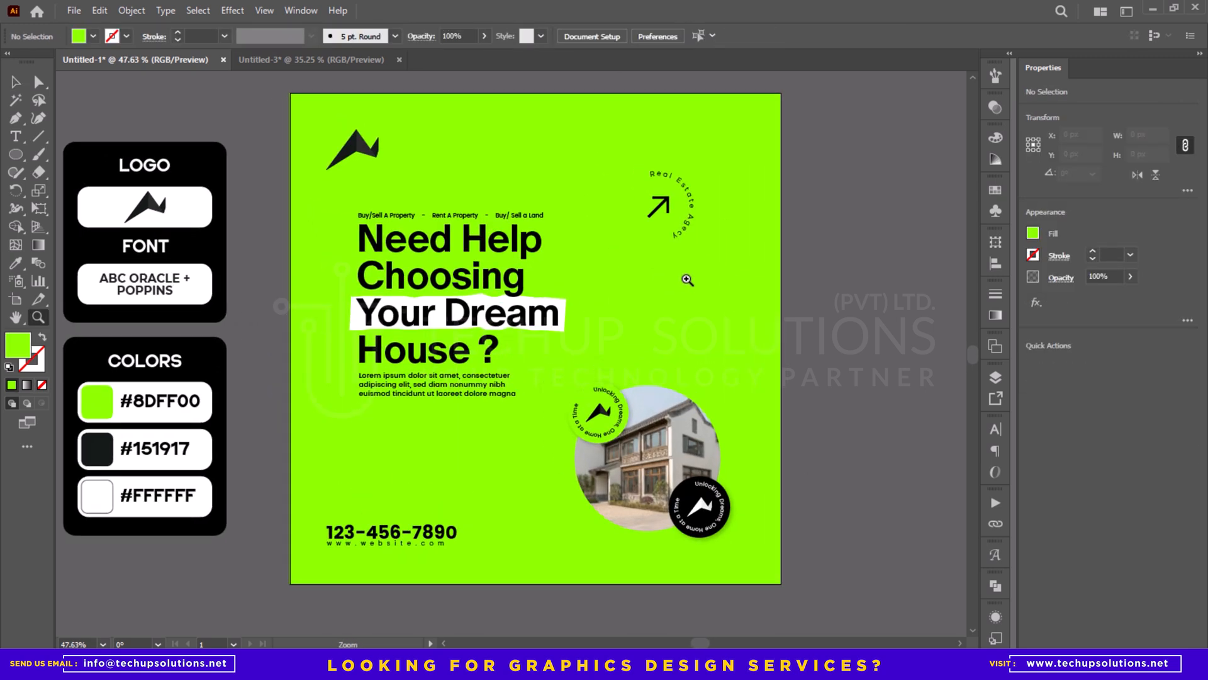